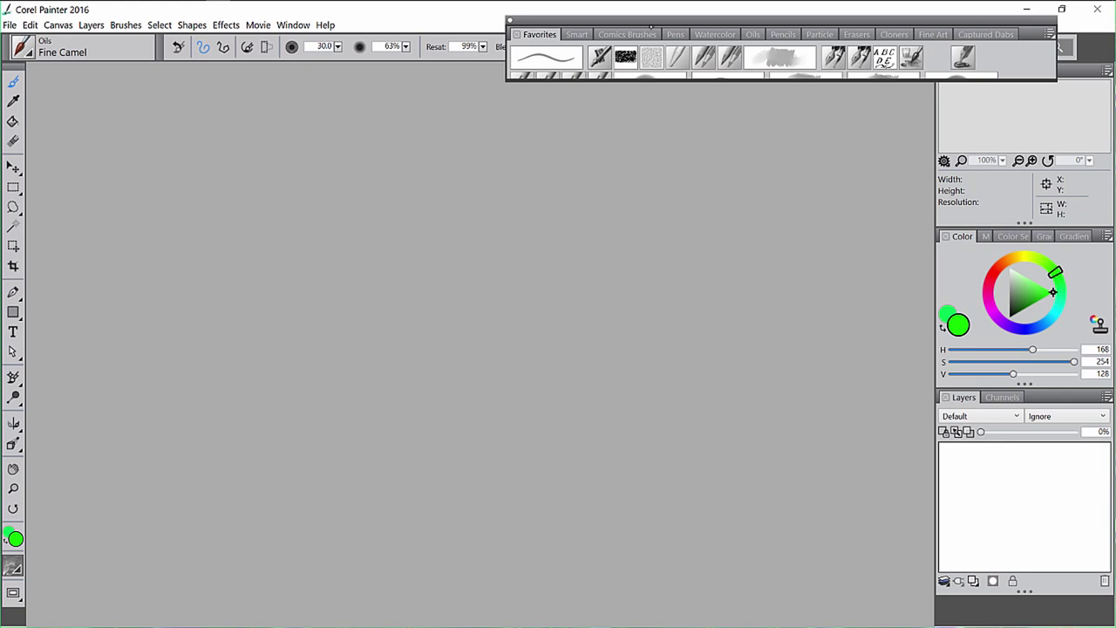
- Move the floating Brush Favorites palette aside and dock it at the top right
mouse_move(642, 19)
mouse_down()
mouse_move(603, 96)
mouse_move(540, 66)
mouse_up()
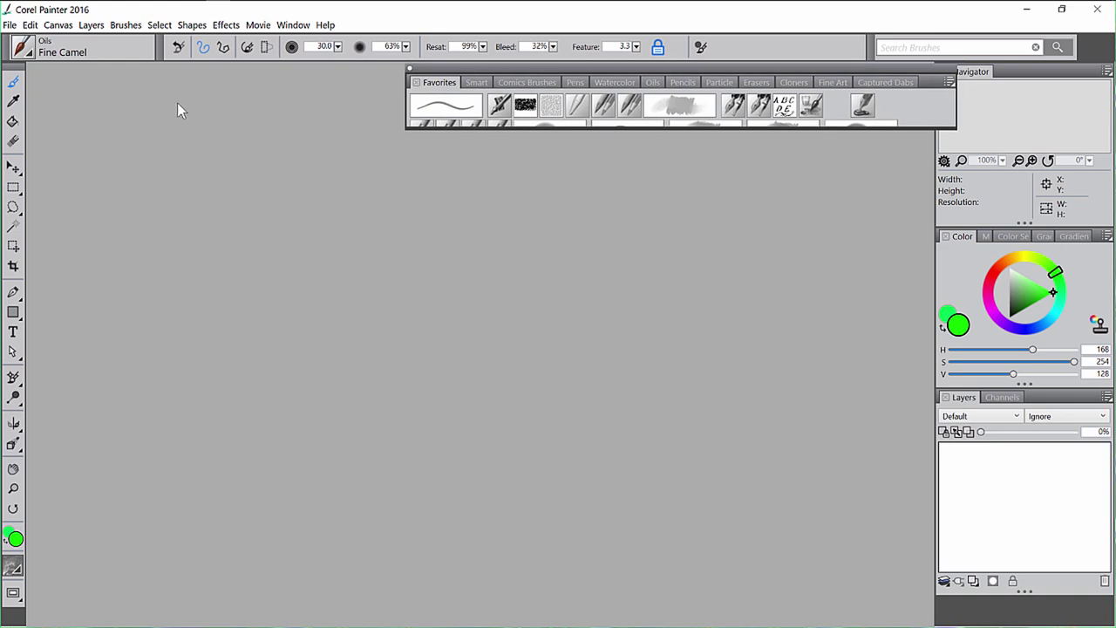
click(35, 53)
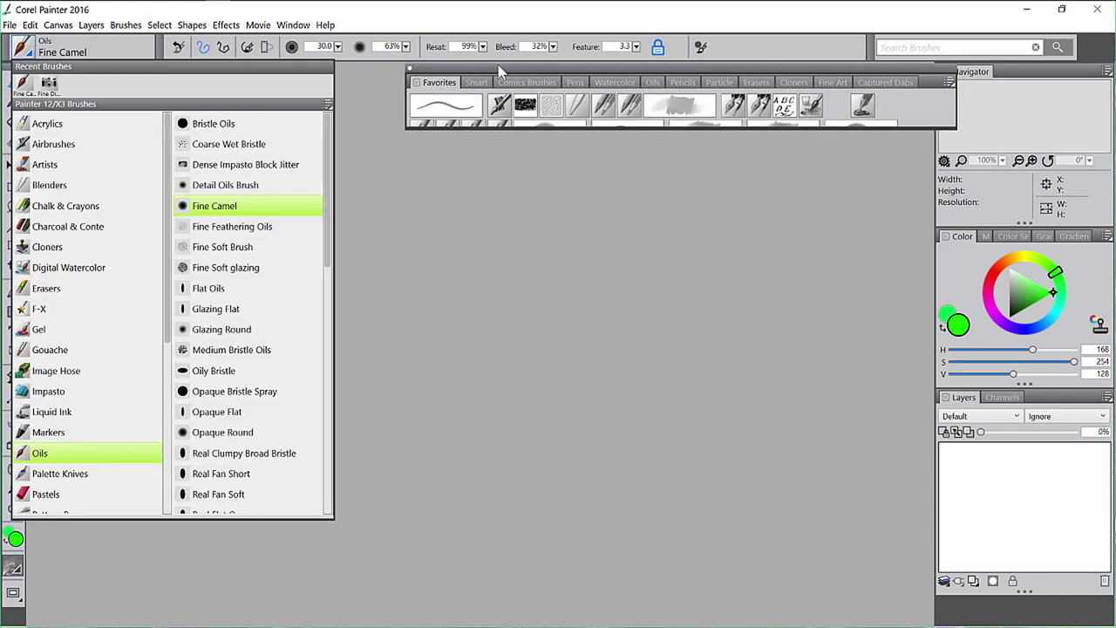
mouse_move(494, 72)
mouse_down()
mouse_move(647, 44)
mouse_move(563, 18)
mouse_up()
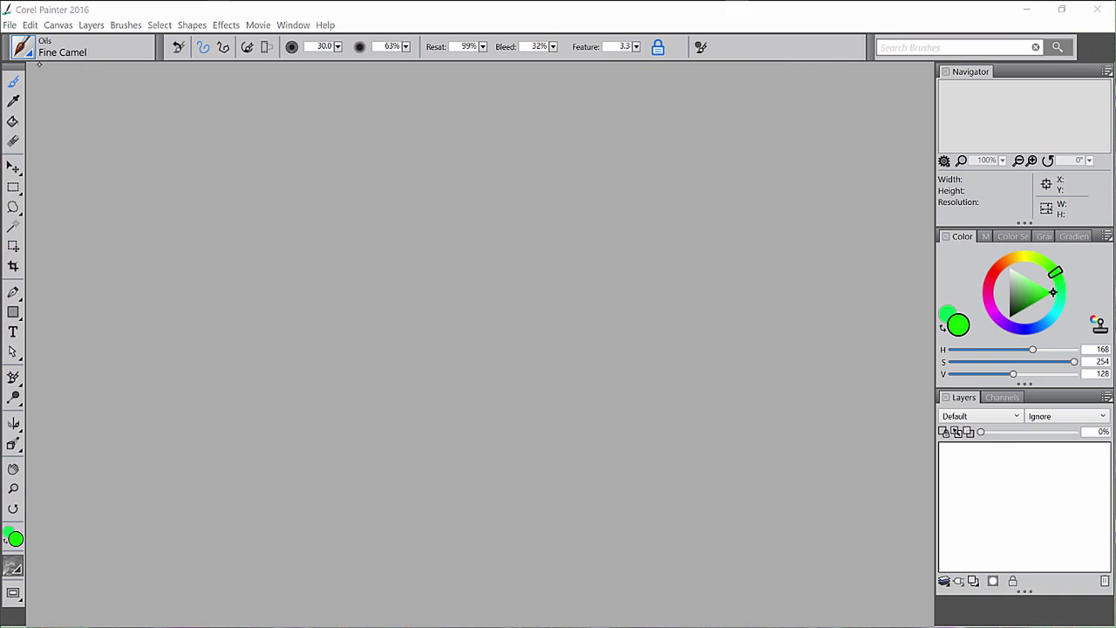
- Undock and re-dock the Color panel, then bring up the Brush Library on the Oils variants
click(7, 23)
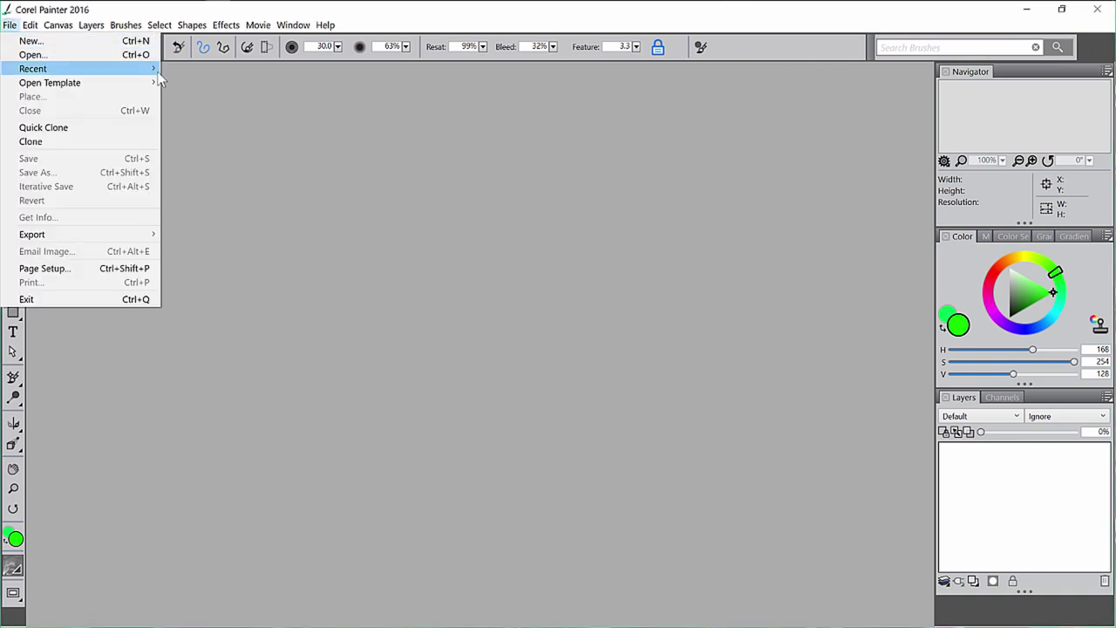
click(624, 18)
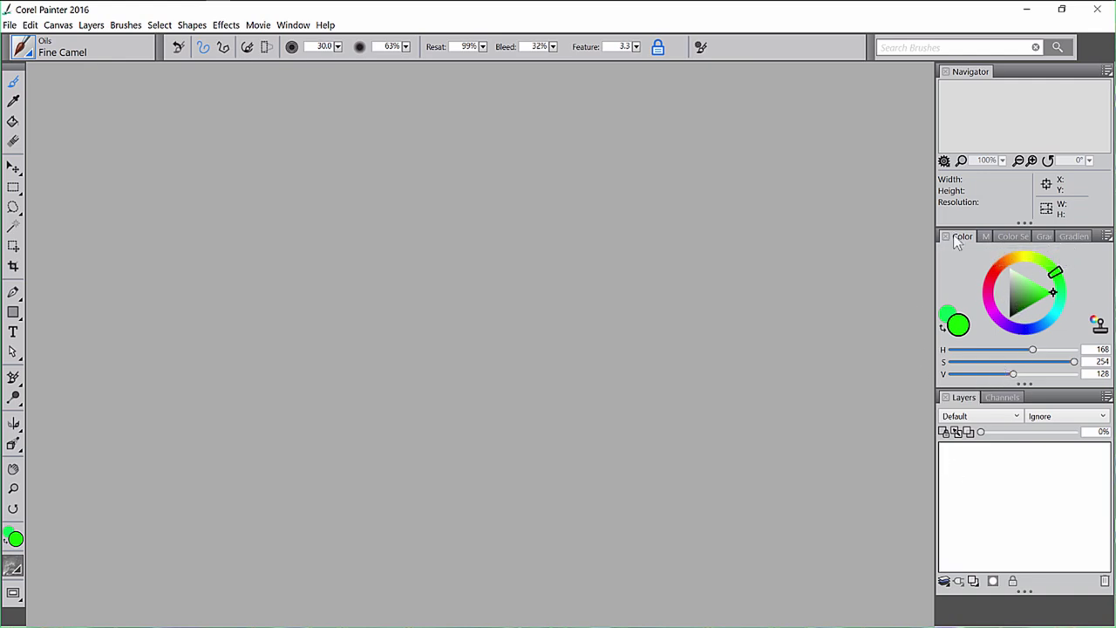
mouse_move(960, 237)
mouse_down()
mouse_move(763, 231)
mouse_move(939, 241)
mouse_up()
drag(772, 229, 940, 246)
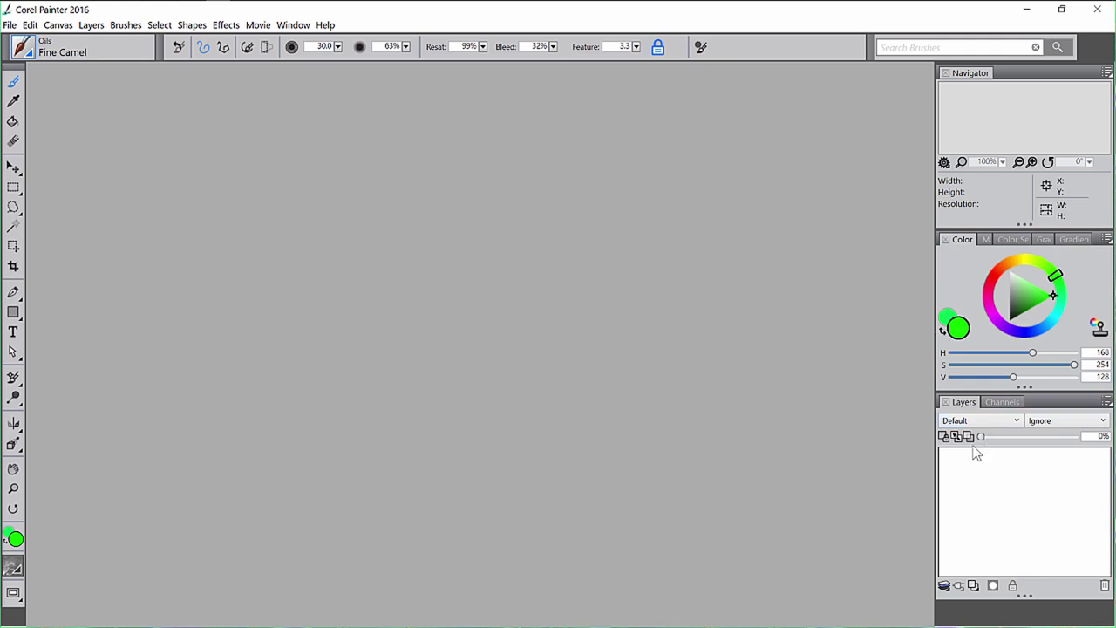
click(26, 53)
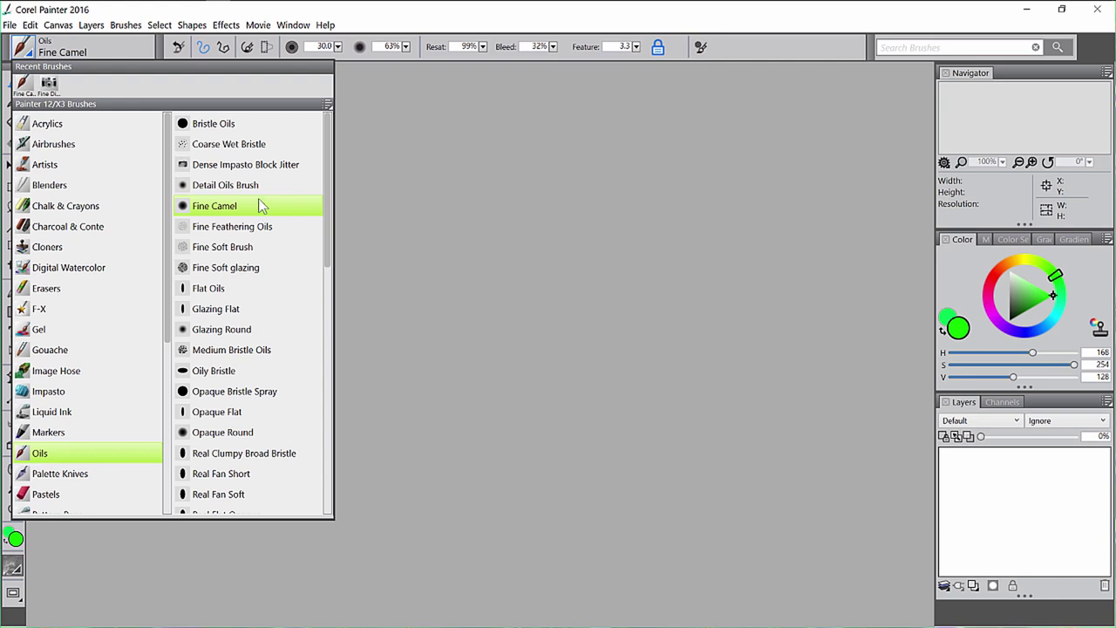
- Pick Oils Fine Camel in the variant list so the Brush Library closes
mouse_move(327, 183)
mouse_down()
mouse_move(322, 428)
mouse_move(323, 180)
mouse_up()
click(229, 210)
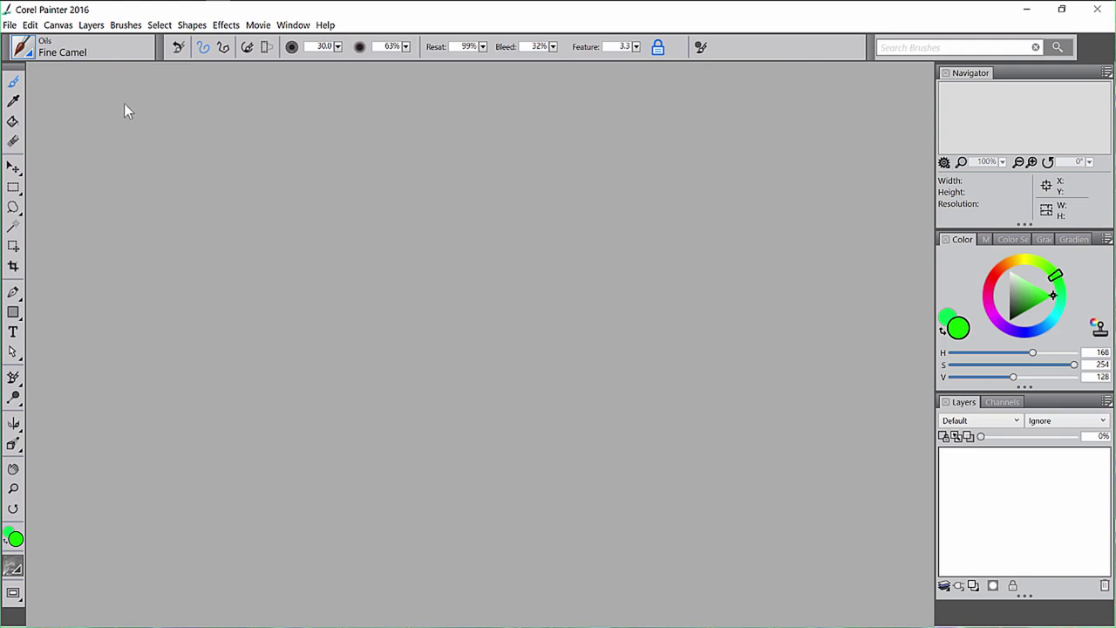
- Start a new image with width and height of 3000 pixels at 300 ppi
click(10, 25)
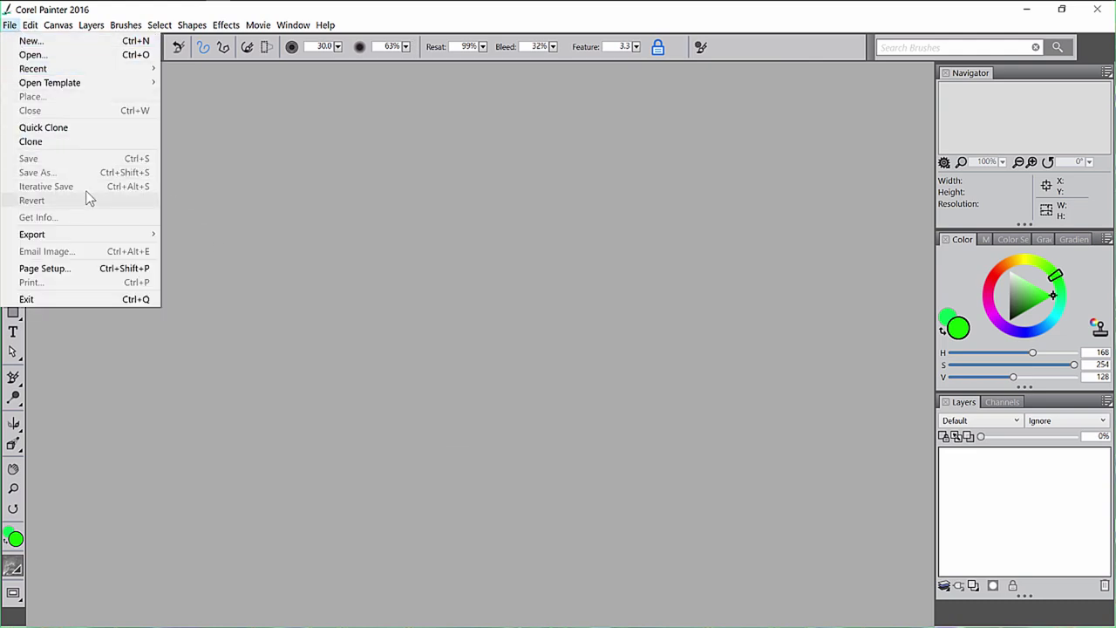
click(109, 41)
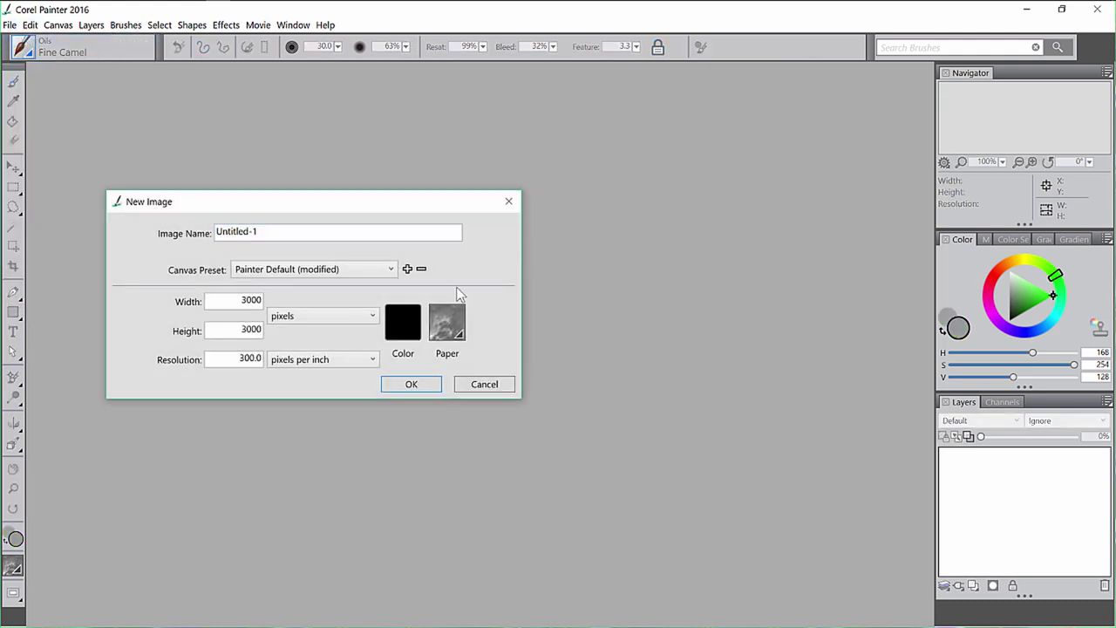
drag(356, 197, 685, 148)
drag(555, 241, 606, 242)
drag(561, 271, 619, 303)
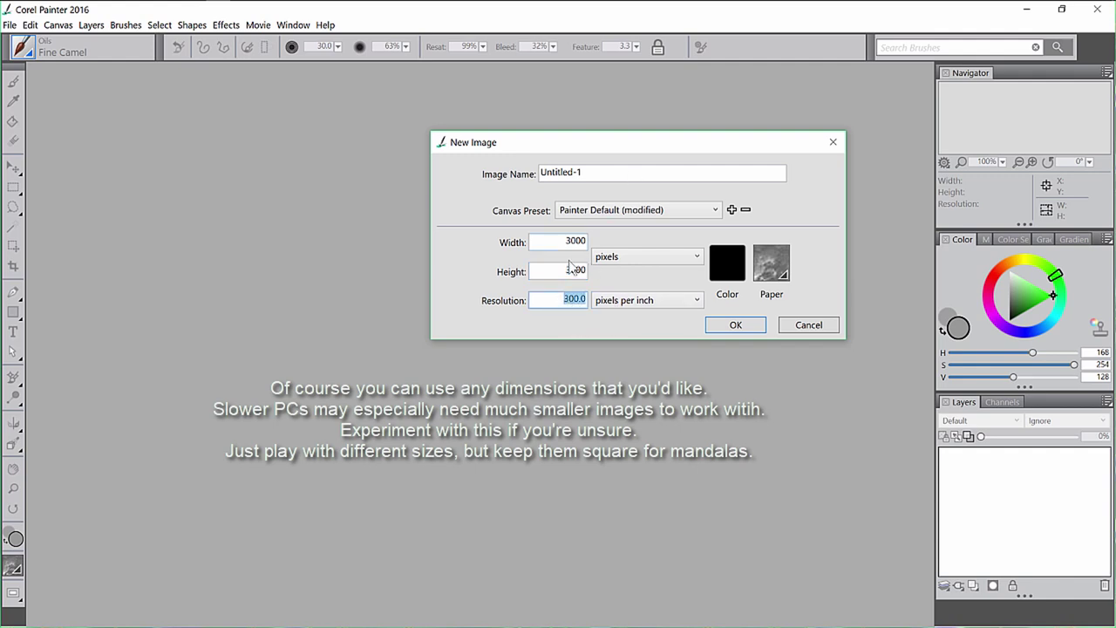
drag(562, 271, 604, 246)
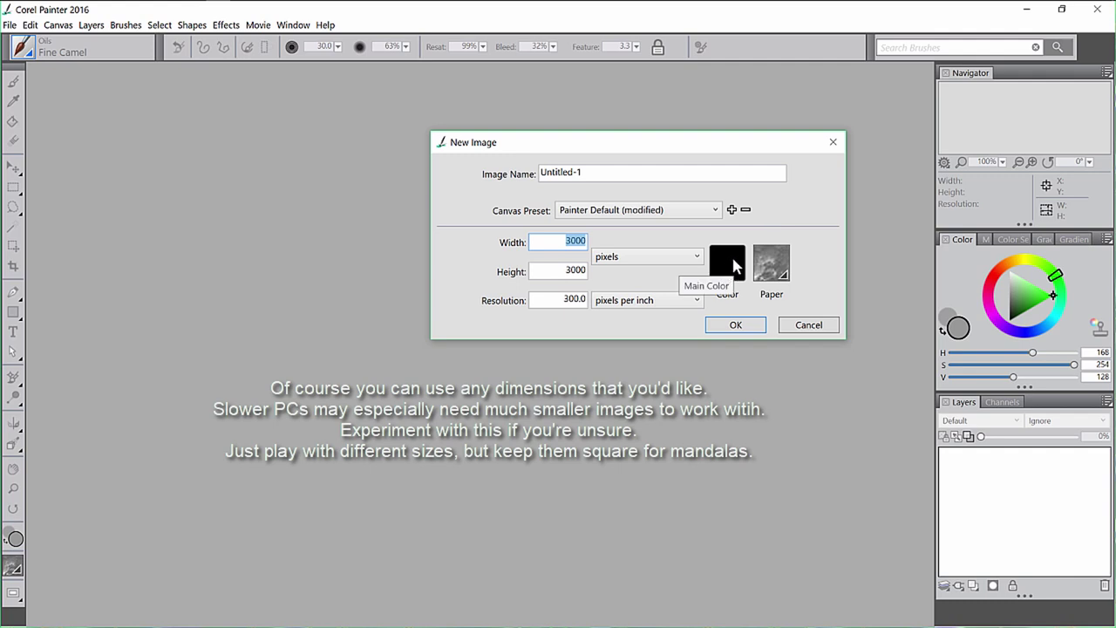
drag(716, 140, 676, 108)
- Choose a paper texture, name the canvas 'Mandala for YouTube 2', and create it
click(731, 230)
drag(871, 397, 869, 499)
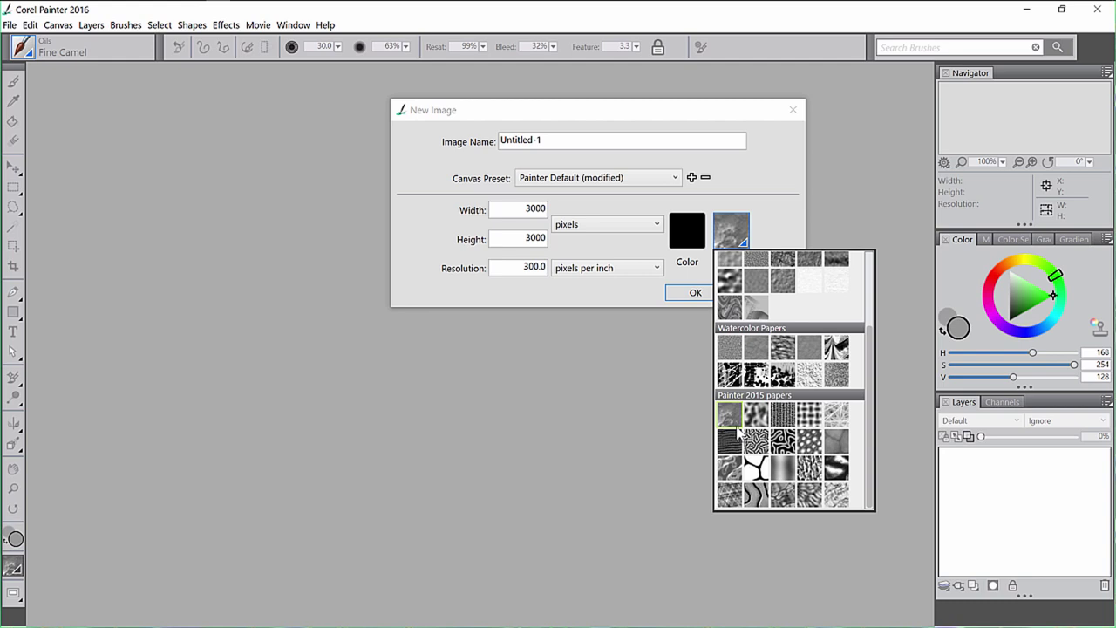
click(772, 177)
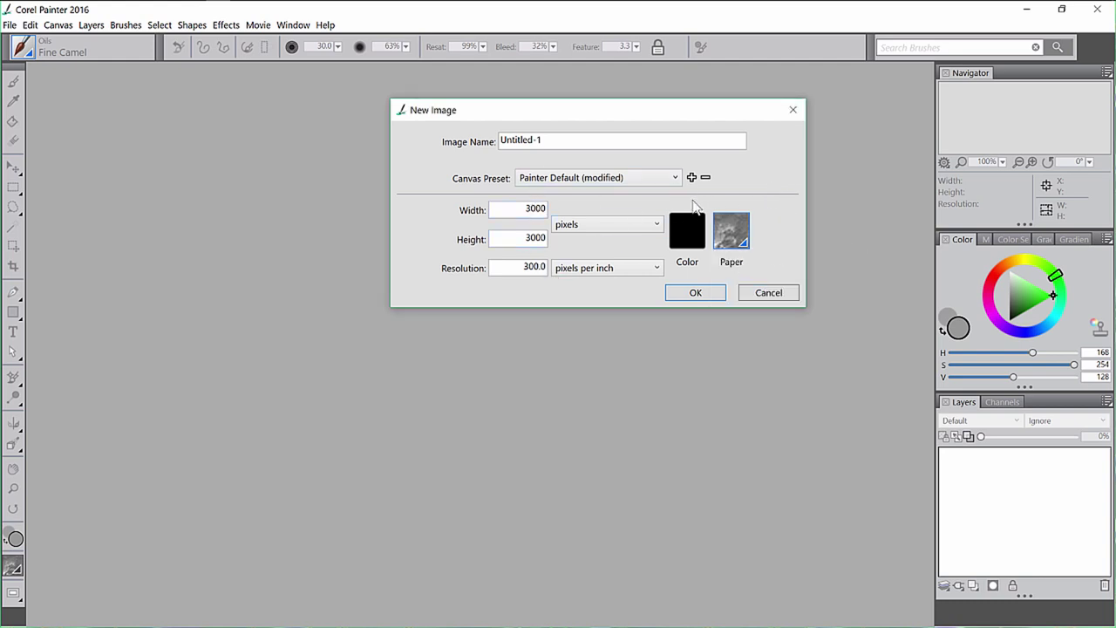
key(Tab)
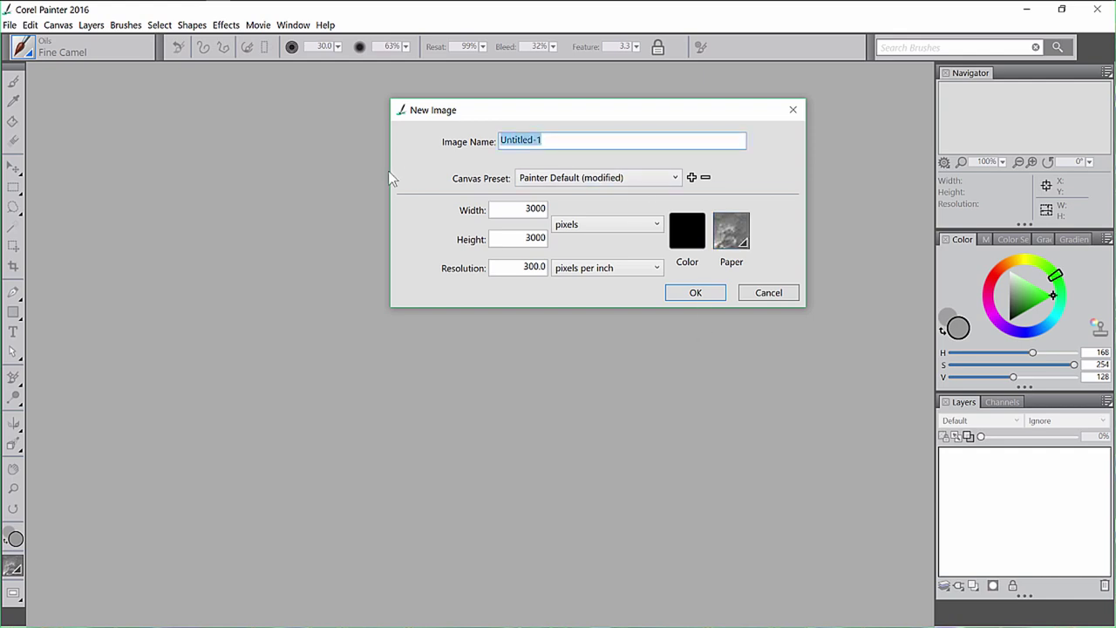
text(Mandala for YouTube 2)
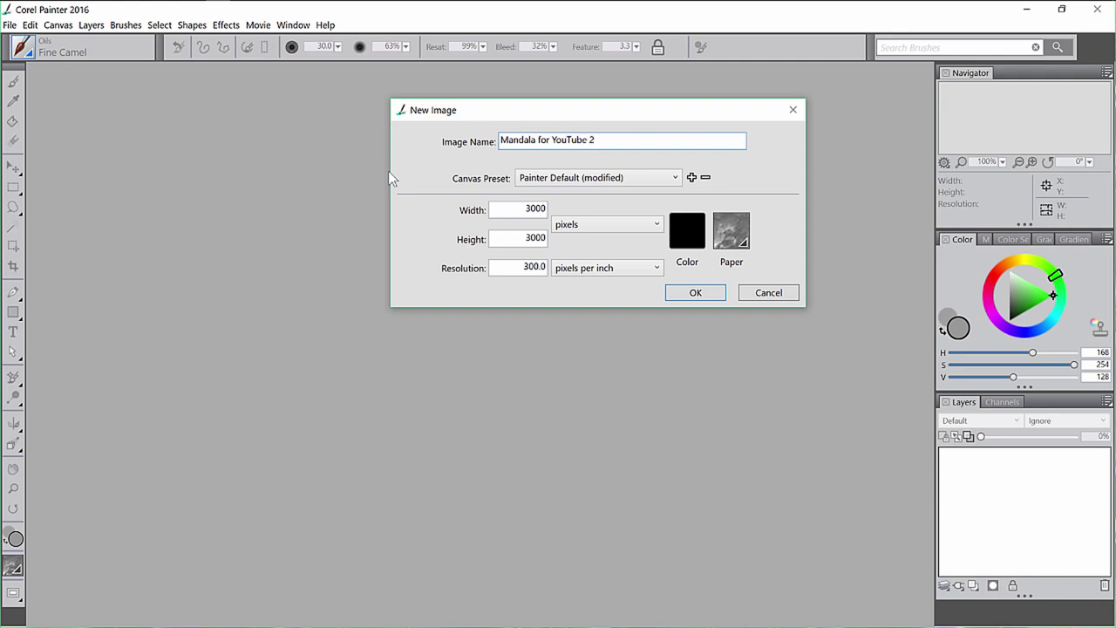
key(Return)
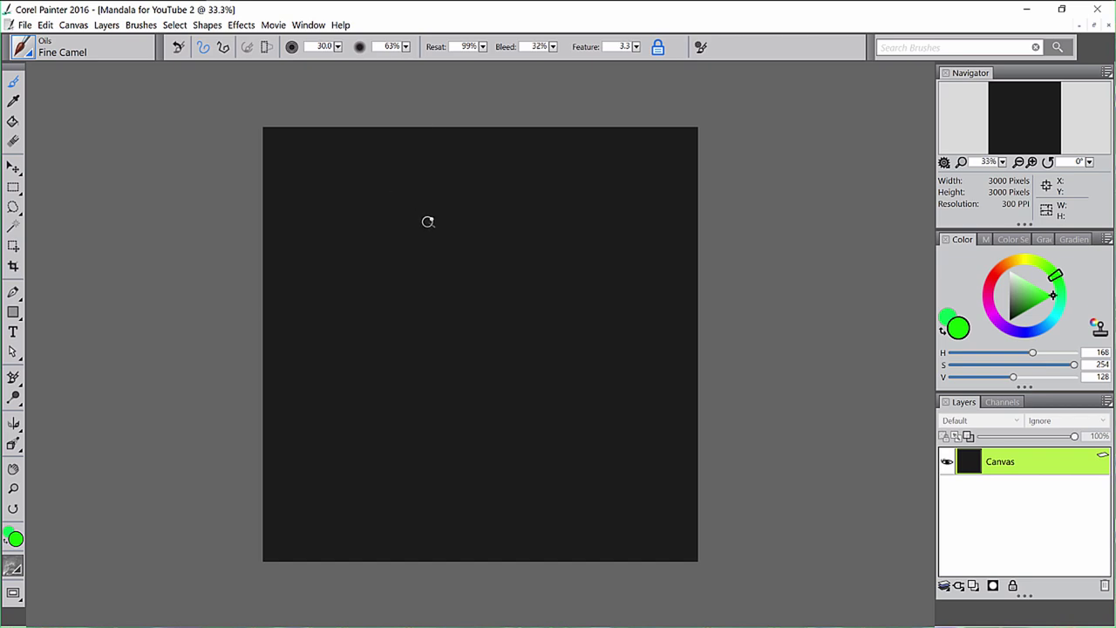
drag(302, 183, 305, 230)
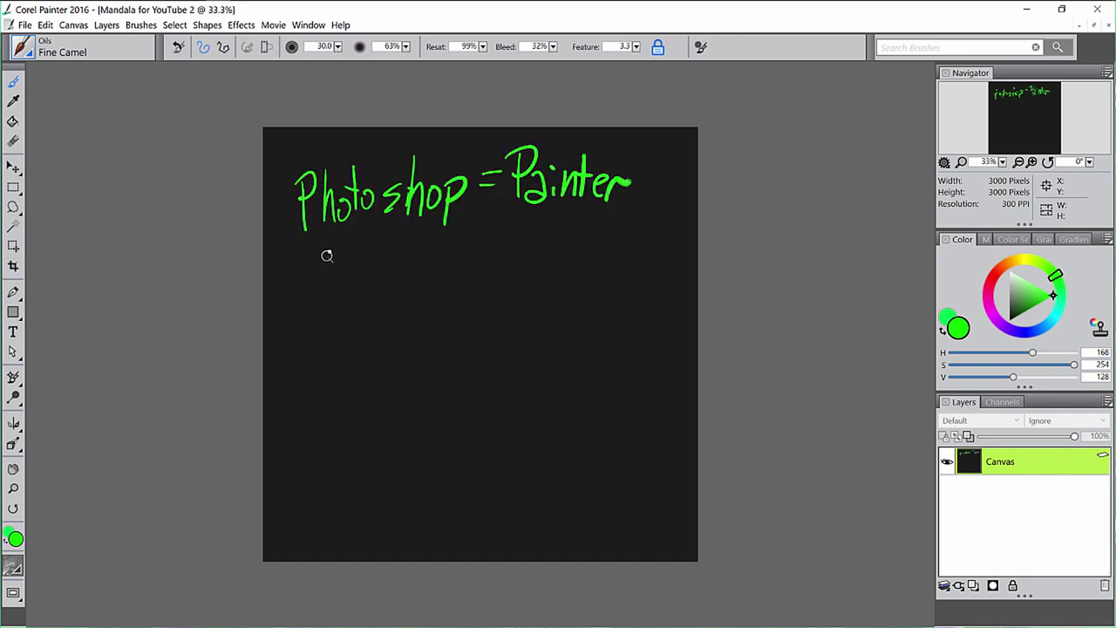
drag(345, 251, 647, 208)
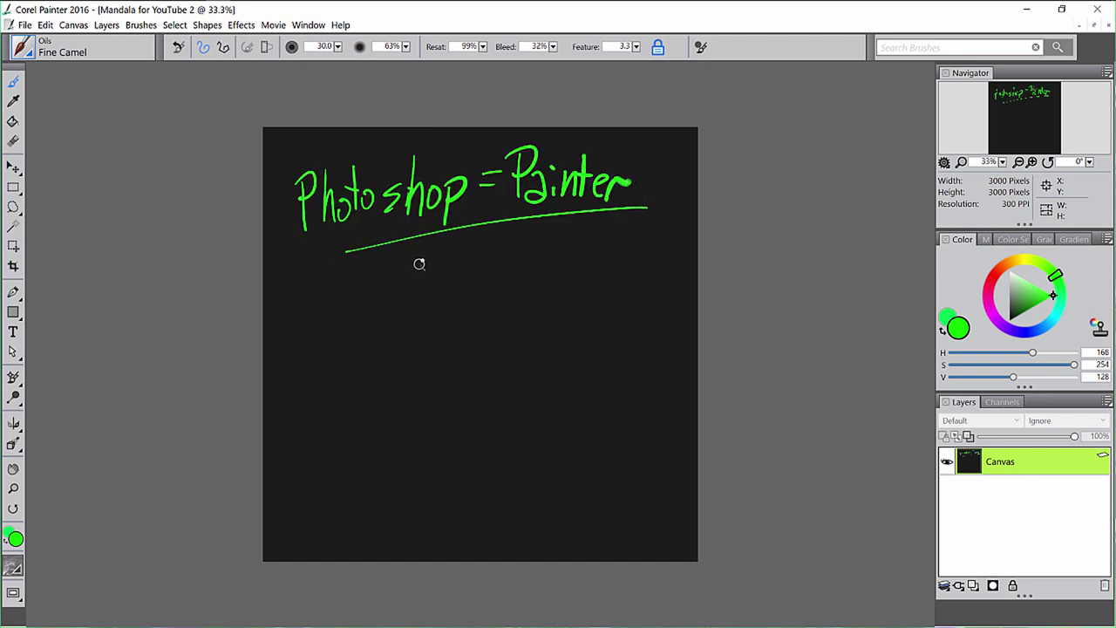
mouse_move(399, 260)
mouse_down()
mouse_move(414, 309)
mouse_move(463, 292)
mouse_move(486, 300)
mouse_move(524, 270)
mouse_move(518, 302)
mouse_move(541, 274)
mouse_move(550, 286)
mouse_move(562, 276)
mouse_move(572, 302)
mouse_up()
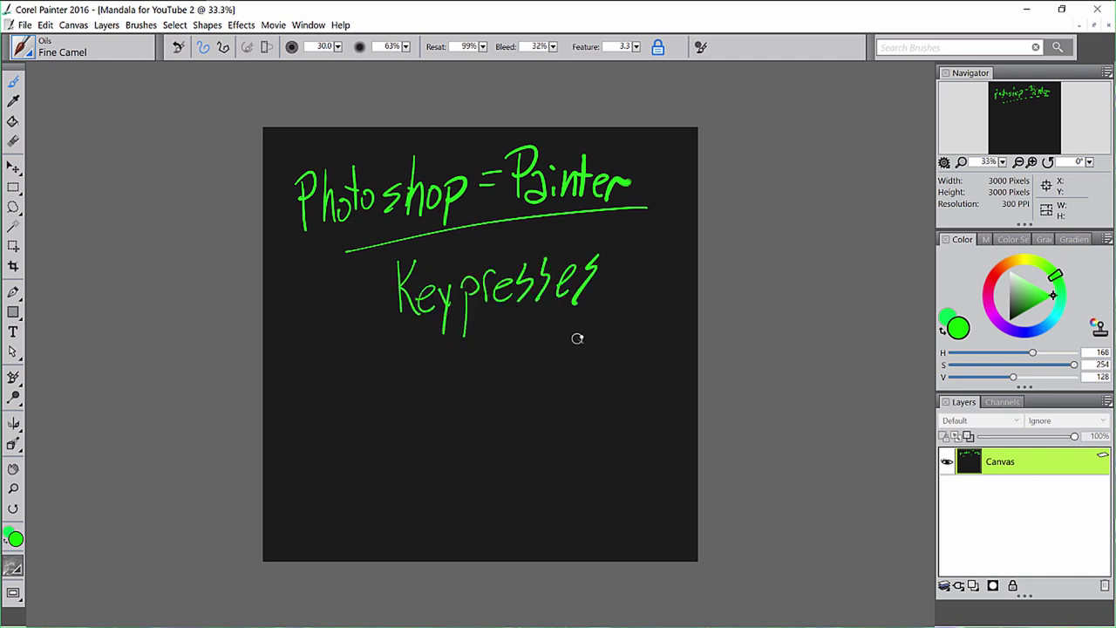
mouse_move(432, 343)
mouse_down()
mouse_move(519, 316)
mouse_move(582, 325)
mouse_up()
key(ctrl+z)
key(ctrl+z)
key(ctrl+z)
key(ctrl+z)
key(ctrl+z)
key(ctrl+z)
key(ctrl+z)
key(ctrl+z)
key(ctrl+z)
key(ctrl+z)
key(ctrl+z)
key(ctrl+z)
key(ctrl+z)
key(ctrl+z)
key(ctrl+z)
key(ctrl+z)
key(ctrl+z)
key(ctrl+z)
key(ctrl+z)
key(ctrl+z)
key(ctrl+z)
key(ctrl+z)
key(ctrl+z)
key(ctrl+z)
key(ctrl+z)
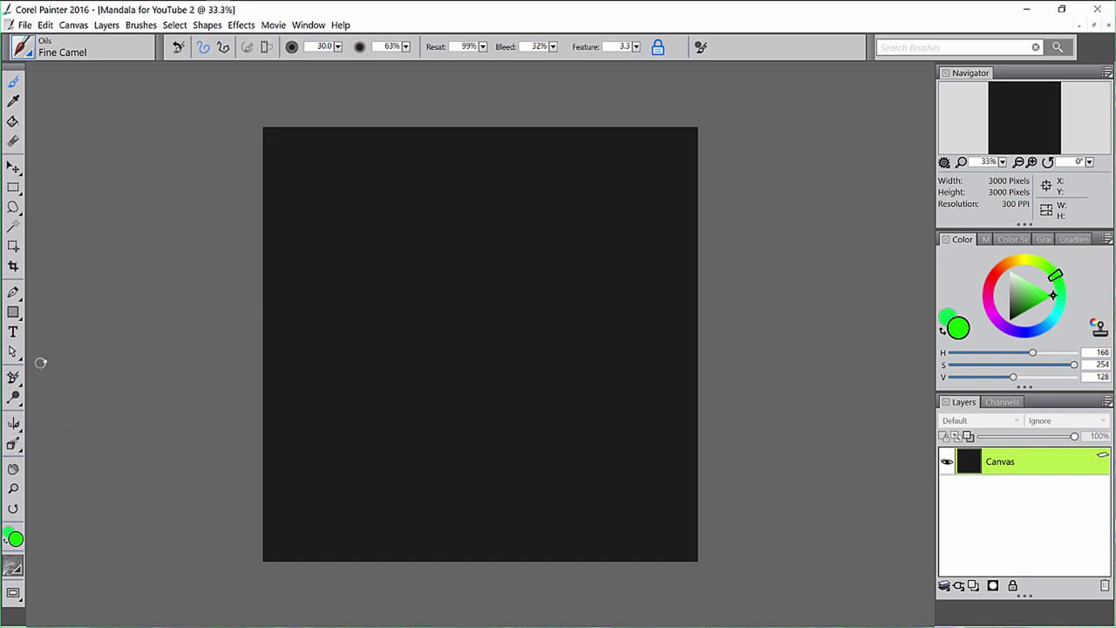
- Enable Kaleidoscope Painting from the Mirror Painting flyout with 3 segments
click(16, 426)
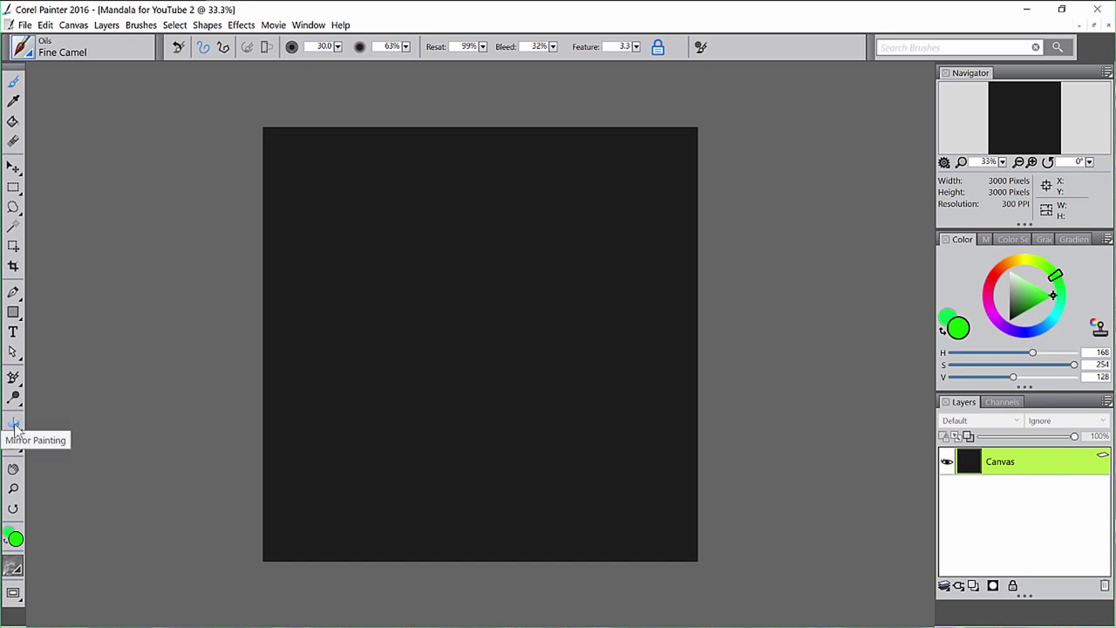
click(13, 425)
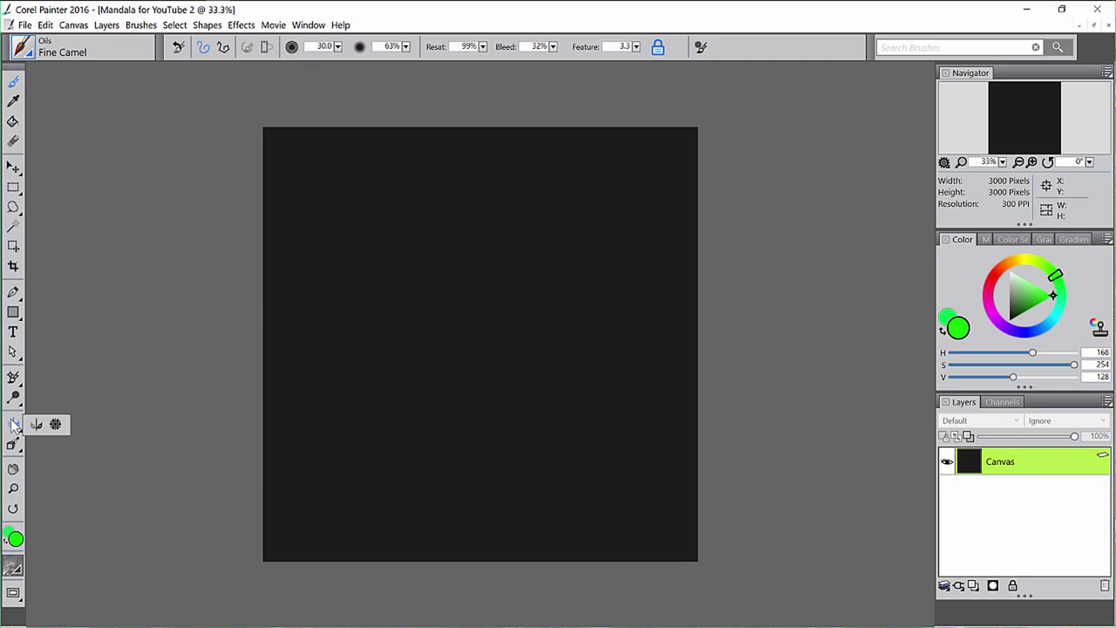
click(56, 425)
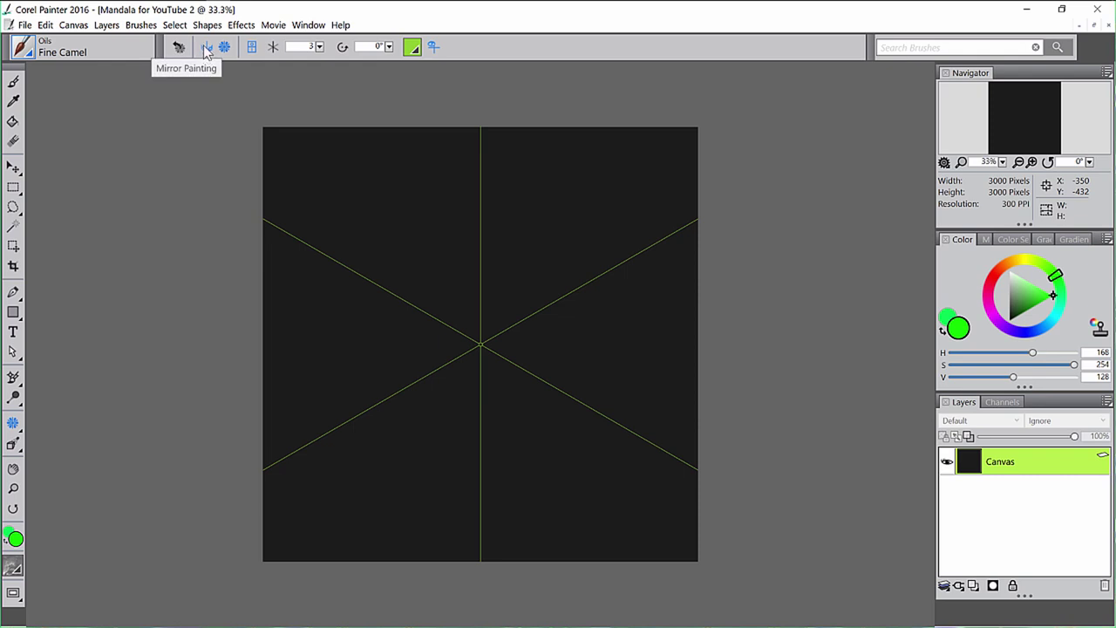
click(206, 47)
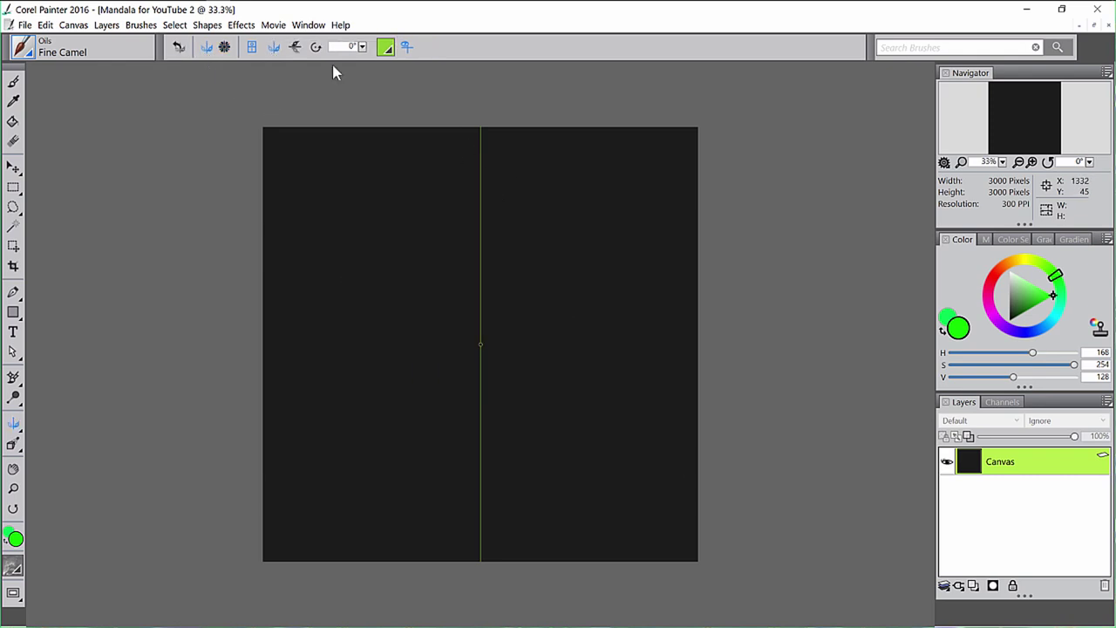
click(224, 46)
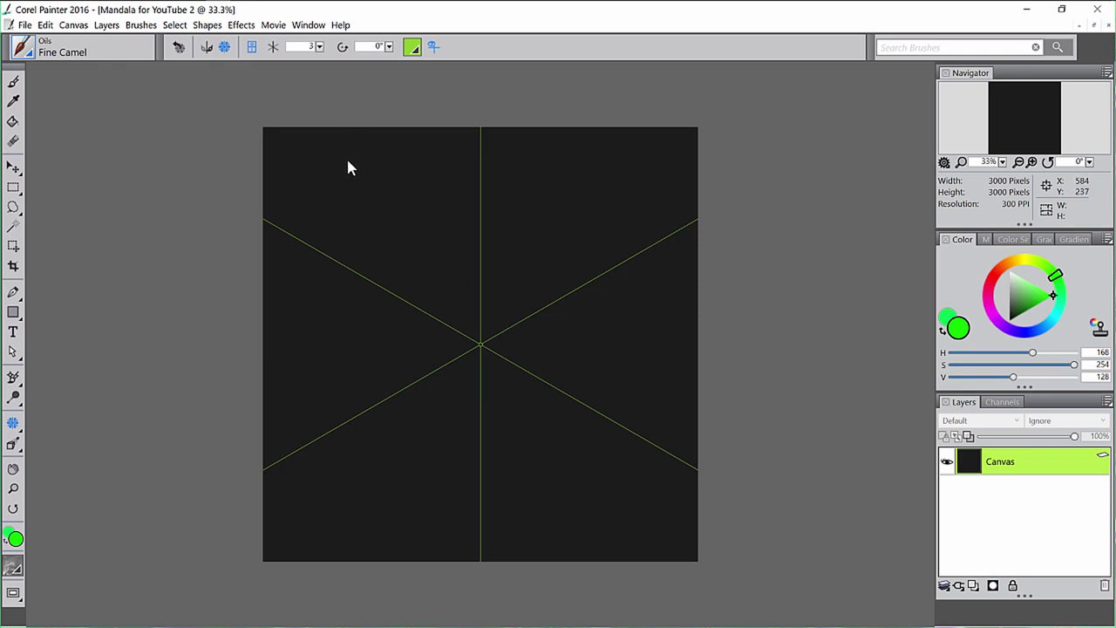
- Paint mirrored green Fine Camel test strokes, then undo every one of them
key(b)
mouse_move(354, 153)
mouse_down()
mouse_move(380, 178)
mouse_move(390, 167)
mouse_move(364, 149)
mouse_up()
key(ctrl+z)
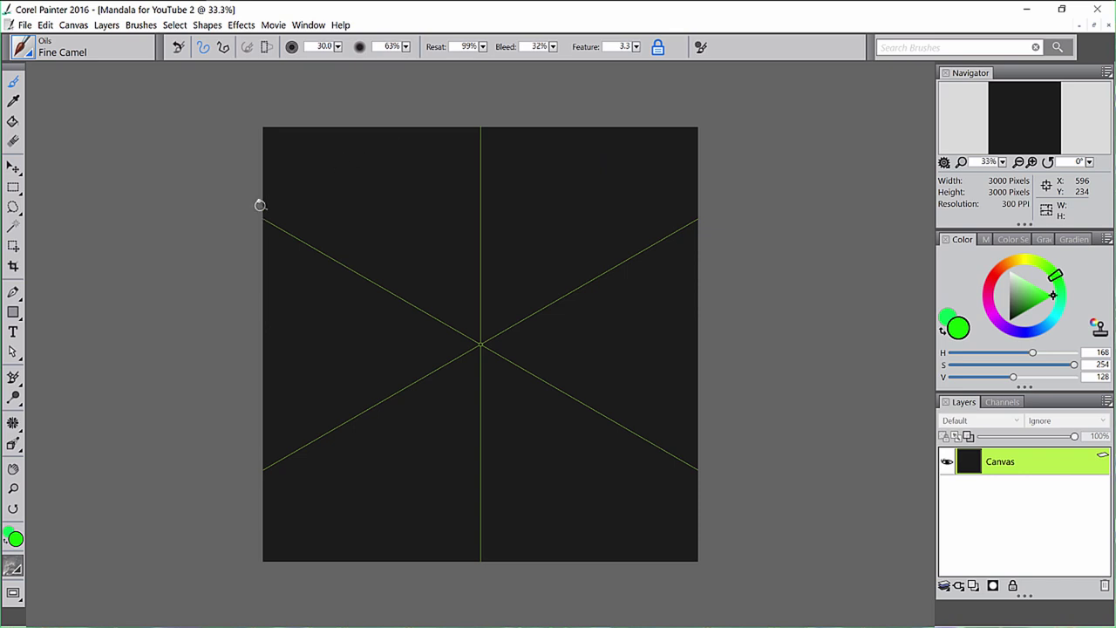
mouse_move(259, 171)
mouse_down()
mouse_move(454, 301)
mouse_move(438, 95)
mouse_up()
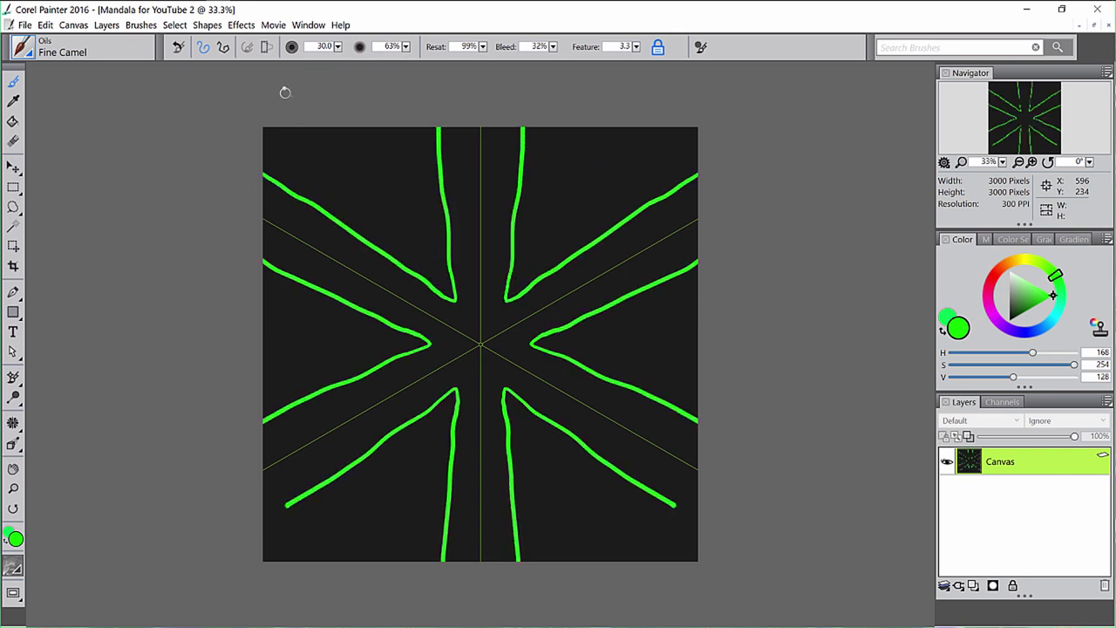
mouse_move(272, 136)
mouse_down()
mouse_move(404, 92)
mouse_move(258, 184)
mouse_move(452, 115)
mouse_move(323, 198)
mouse_move(436, 139)
mouse_move(334, 211)
mouse_move(446, 169)
mouse_move(397, 216)
mouse_move(402, 234)
mouse_move(439, 235)
mouse_move(443, 288)
mouse_up()
drag(477, 129, 479, 569)
key(ctrl+z)
key(ctrl+z)
key(ctrl+z)
key(ctrl+z)
key(ctrl+z)
key(ctrl+z)
key(ctrl+z)
key(ctrl+z)
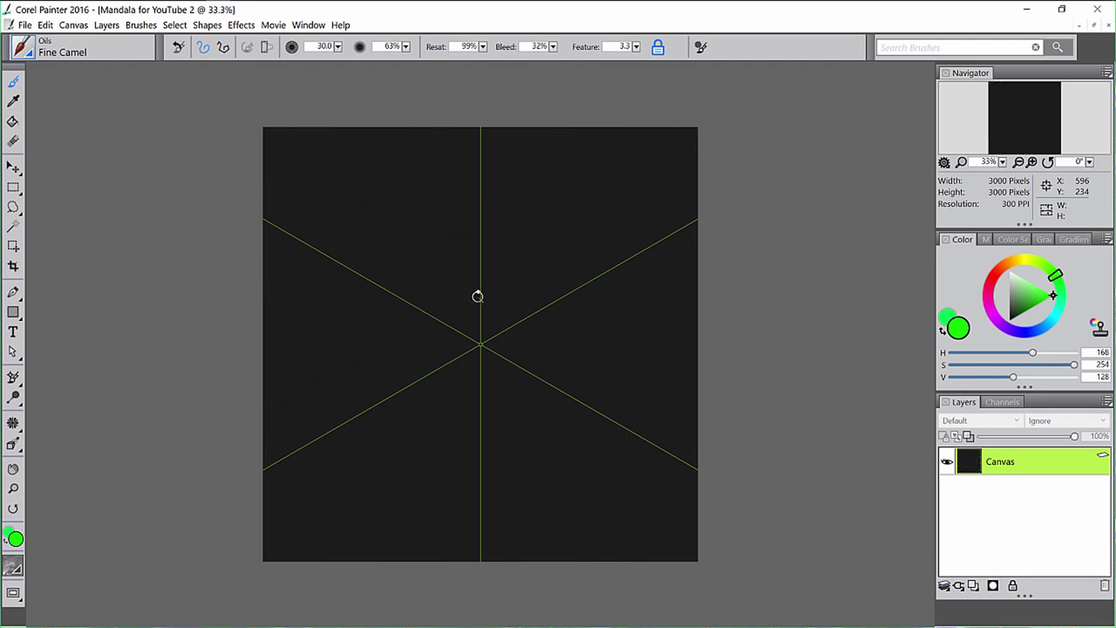
- Drag the kaleidoscope Segment Number slider from 4 up to 8
click(13, 422)
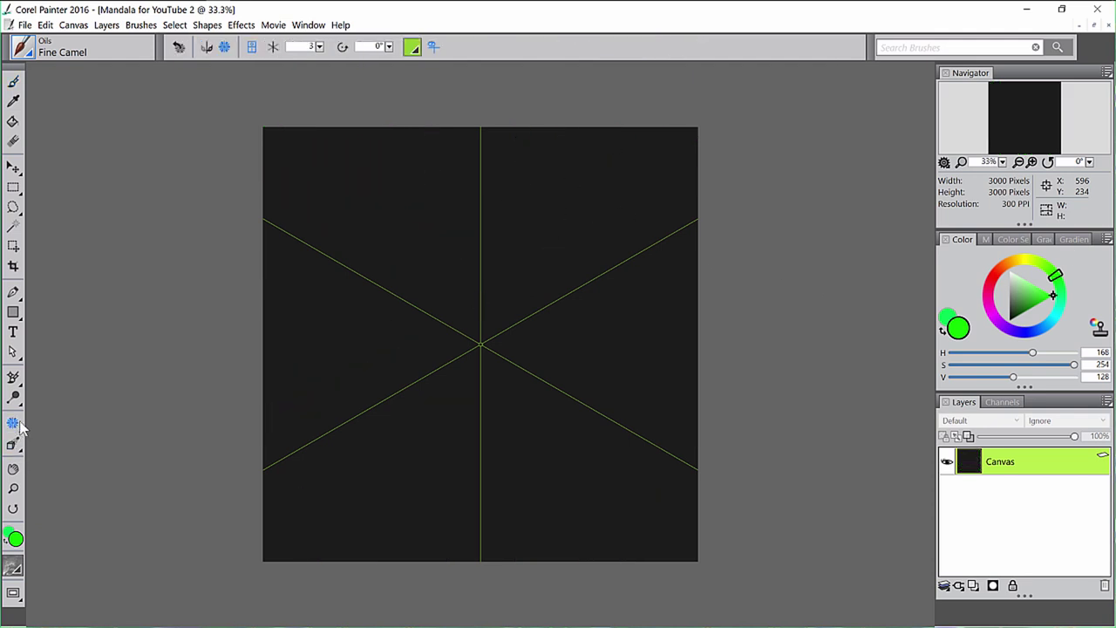
click(320, 47)
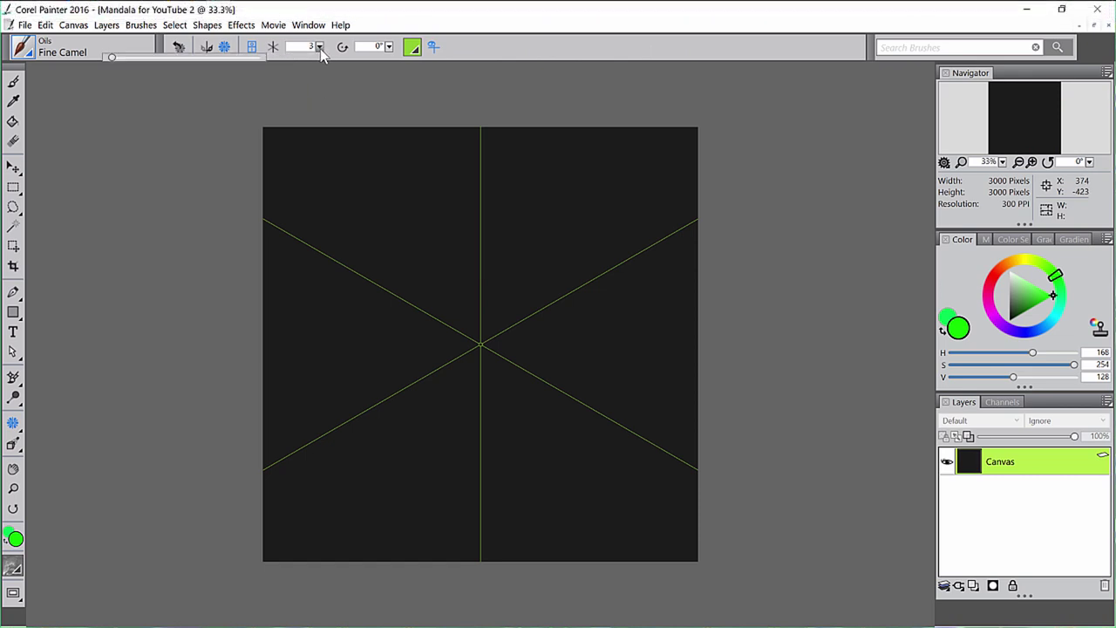
drag(114, 58, 135, 57)
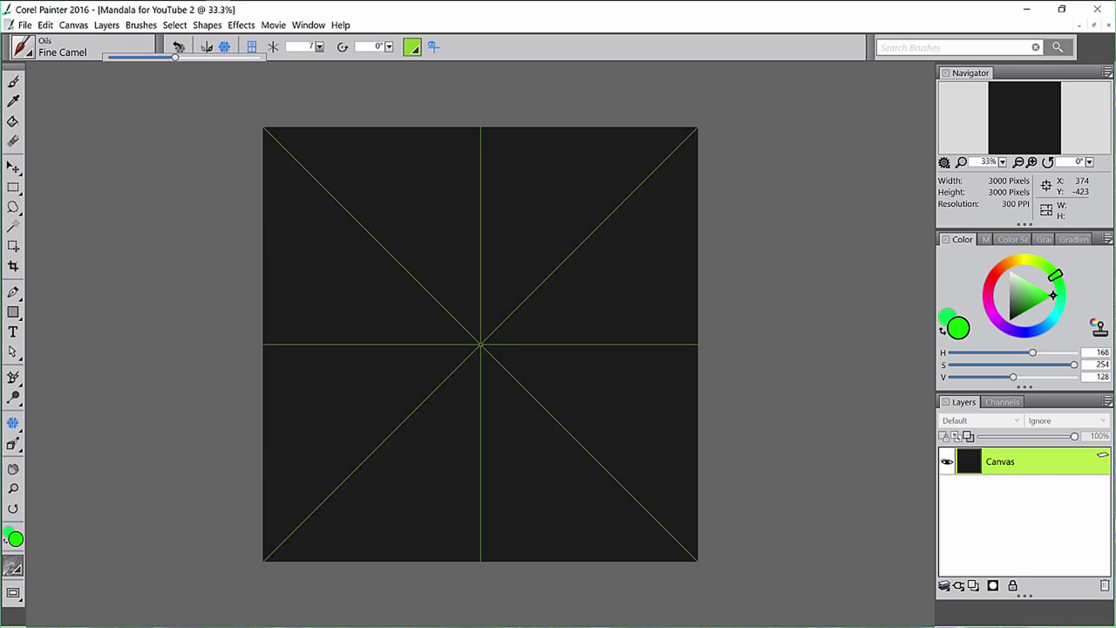
drag(188, 58, 188, 63)
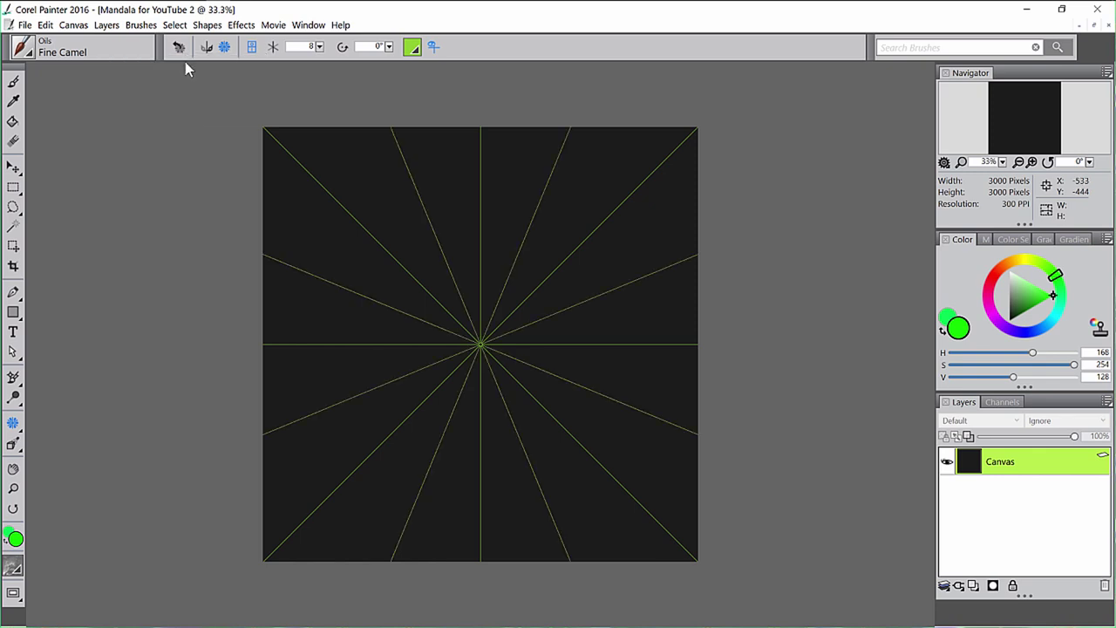
- With guides hidden, paint a short hooked test stroke and undo it
click(433, 48)
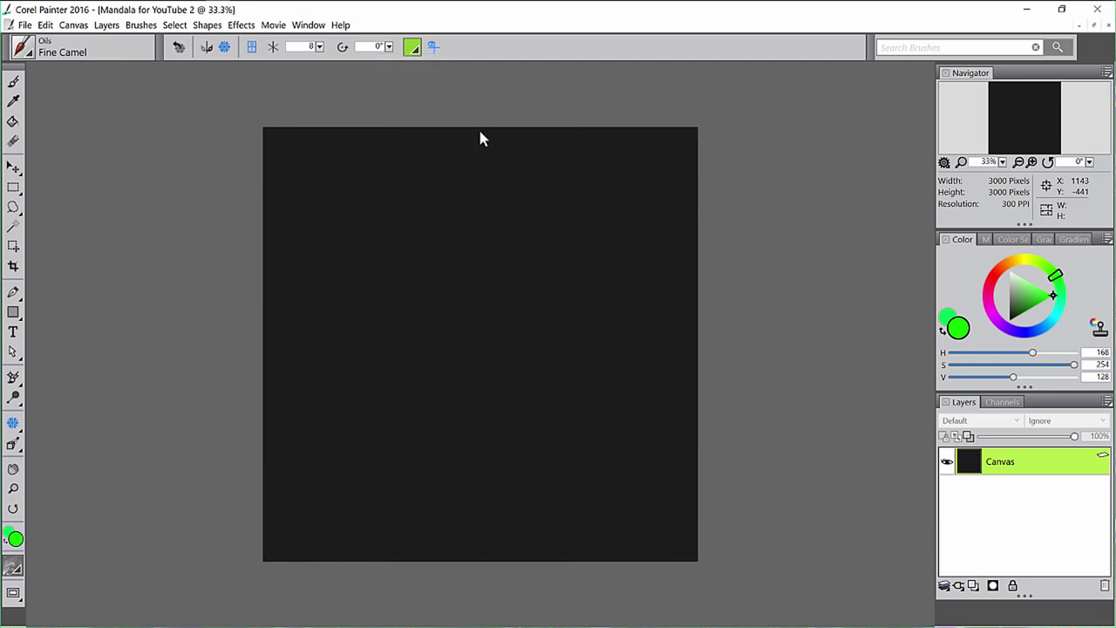
key(b)
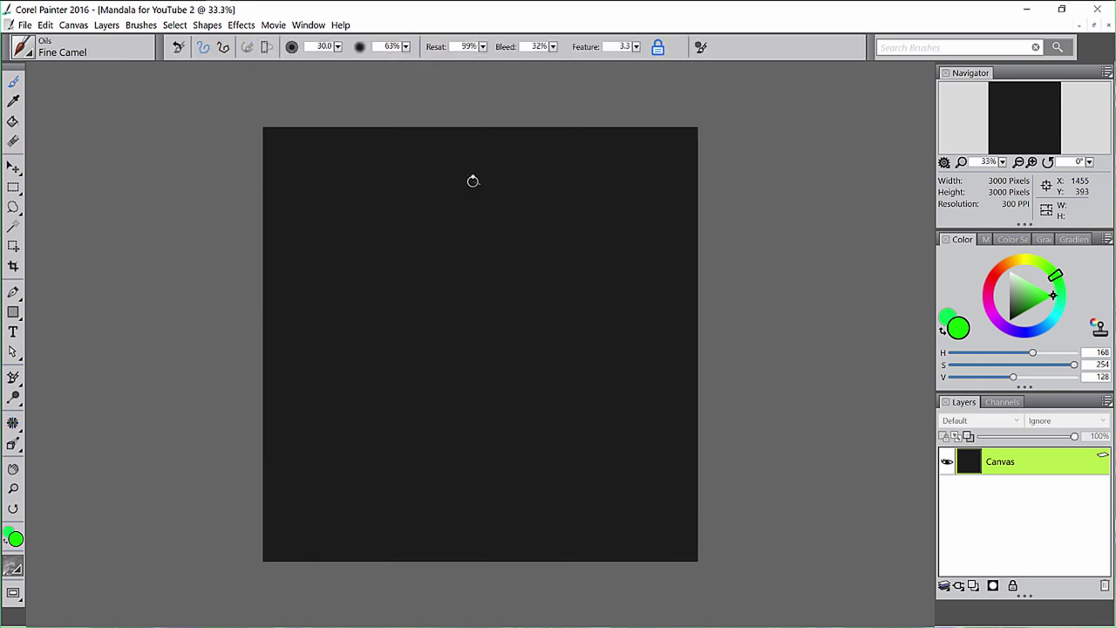
mouse_move(455, 166)
mouse_down()
mouse_move(468, 172)
mouse_move(480, 247)
mouse_up()
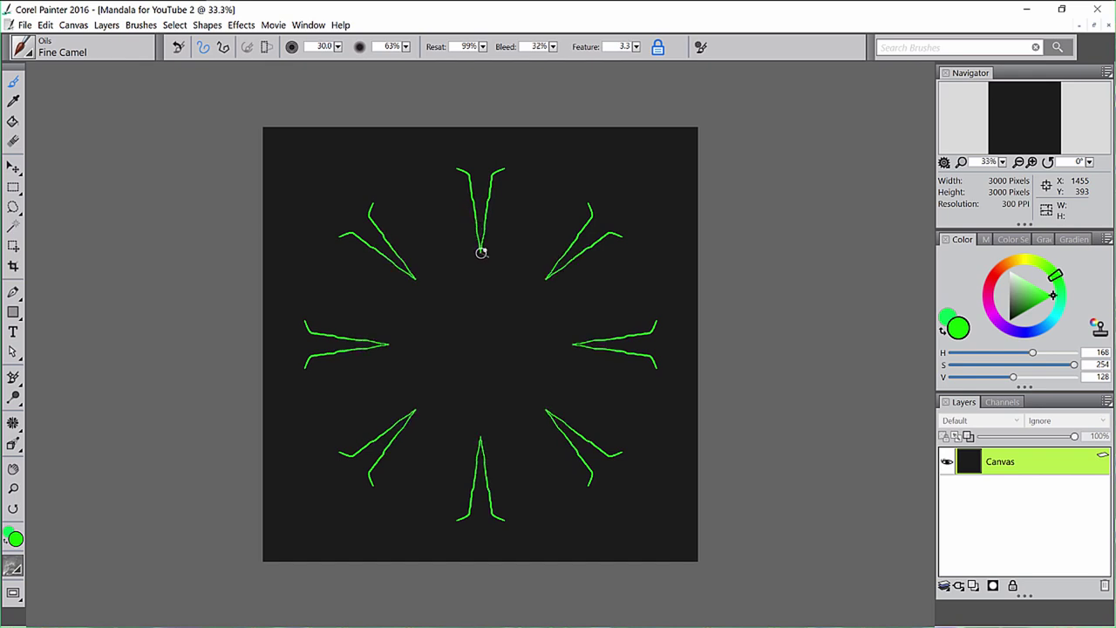
mouse_move(510, 166)
mouse_down()
mouse_move(526, 169)
mouse_move(538, 209)
mouse_up()
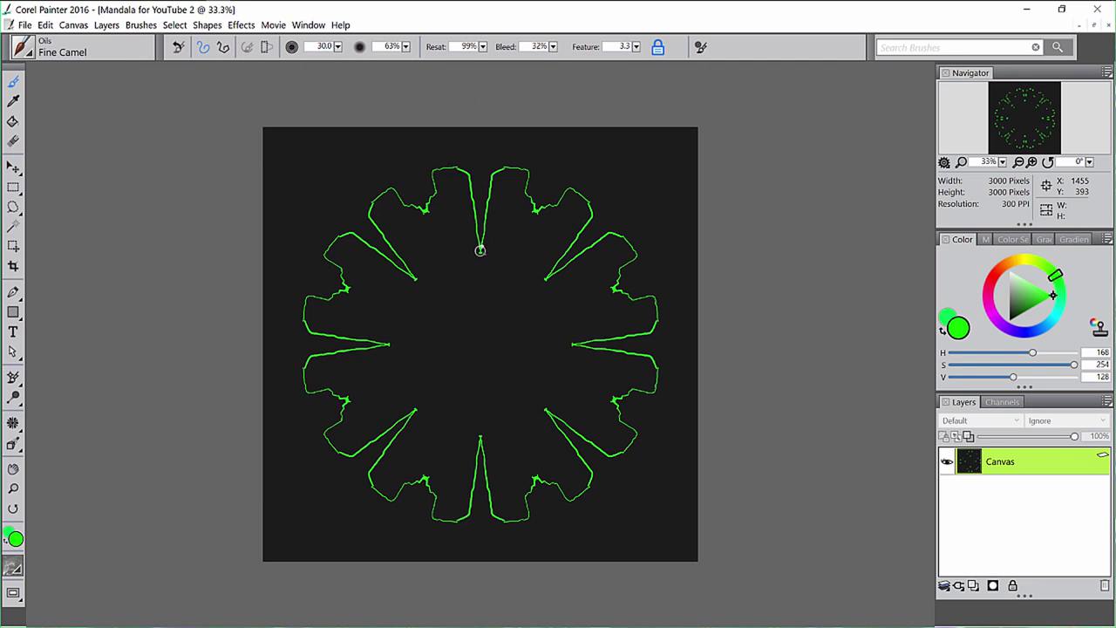
key(ctrl+z)
key(ctrl+z)
key(ctrl+z)
key(ctrl+z)
key(ctrl+z)
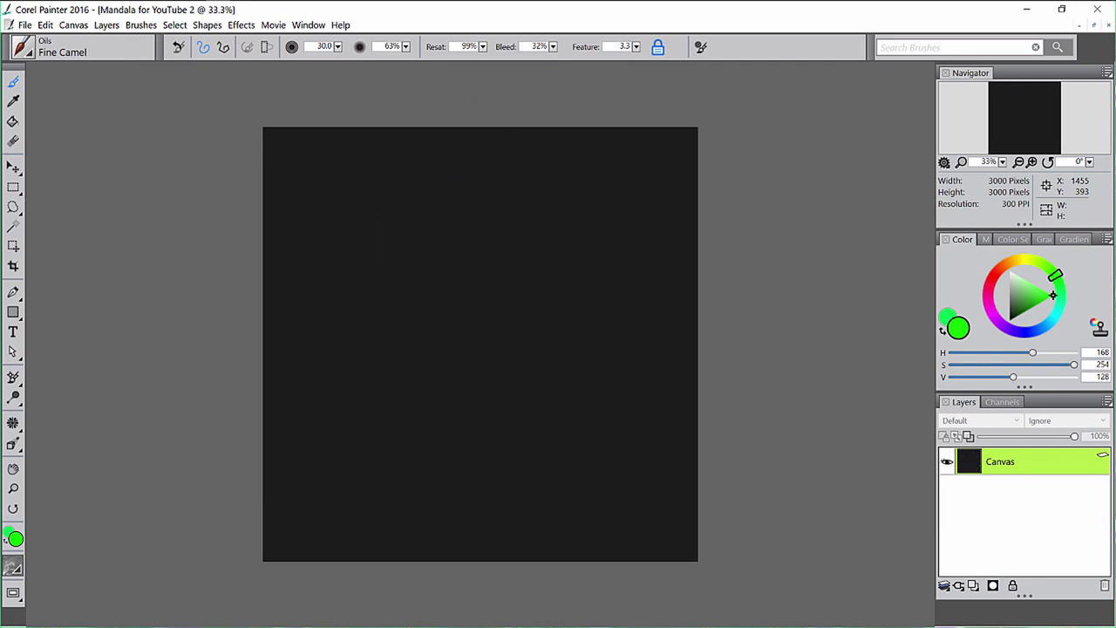
- Show the kaleidoscope guides again and colour them bright green instead of magenta
click(13, 422)
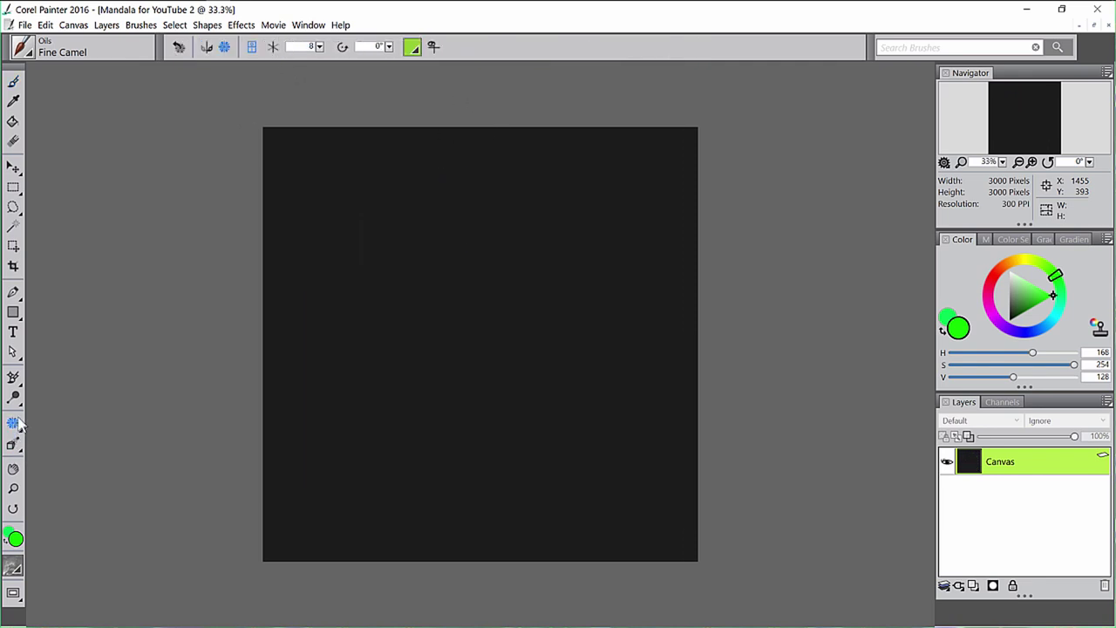
click(433, 46)
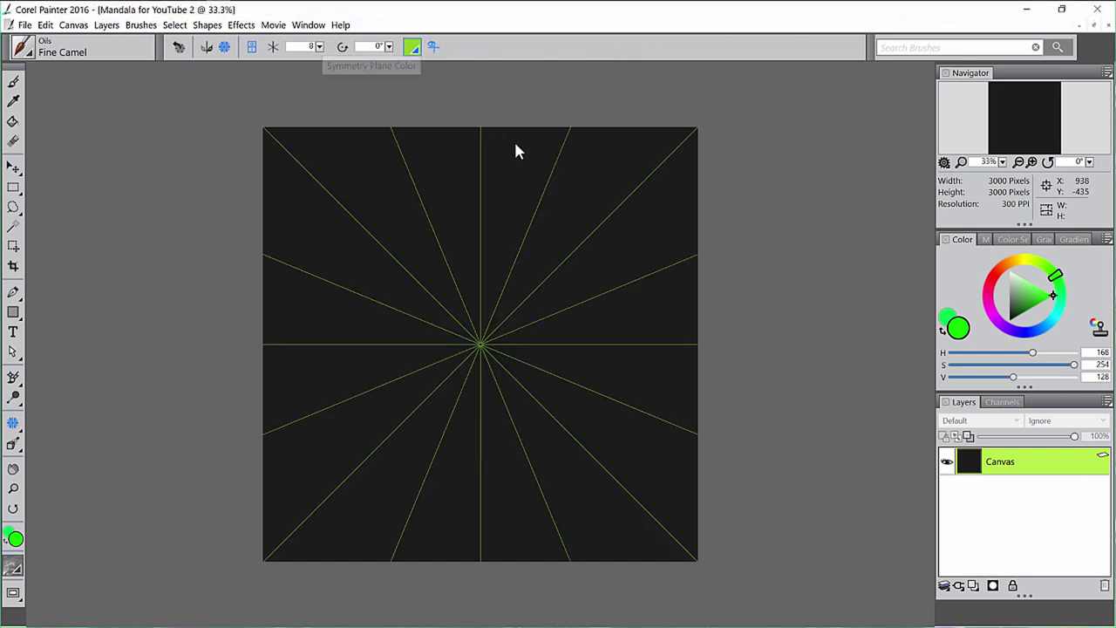
click(412, 47)
click(486, 138)
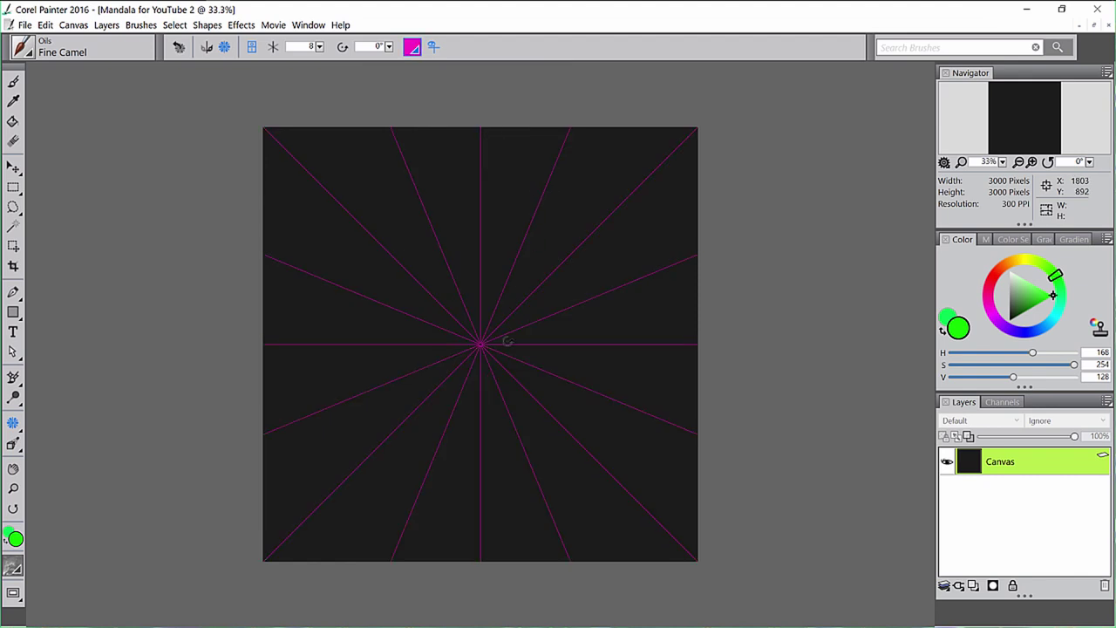
click(412, 46)
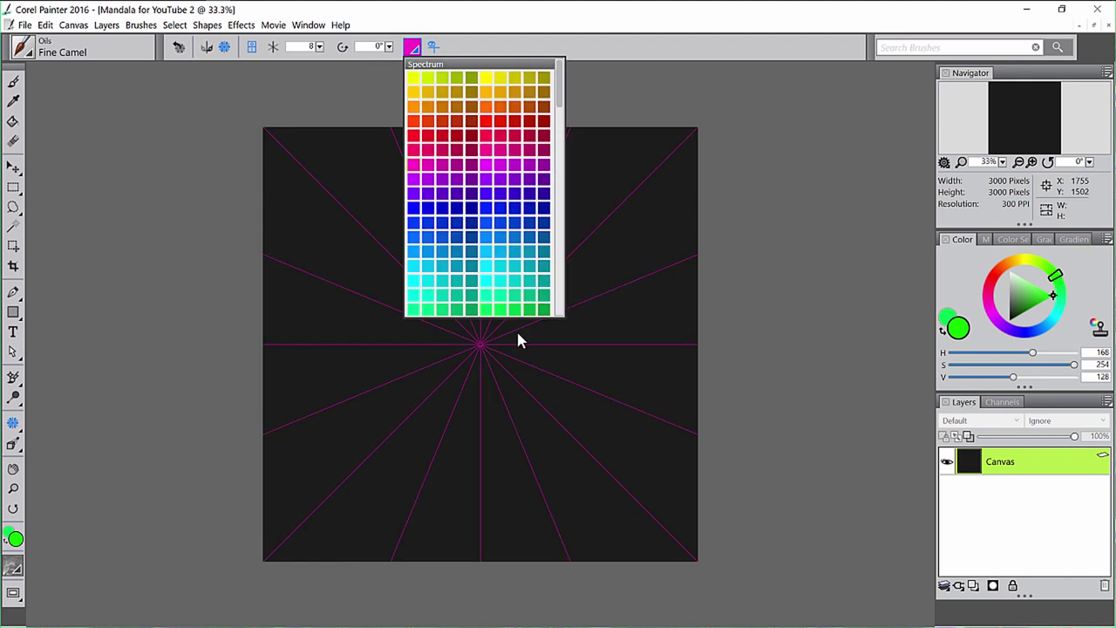
click(502, 310)
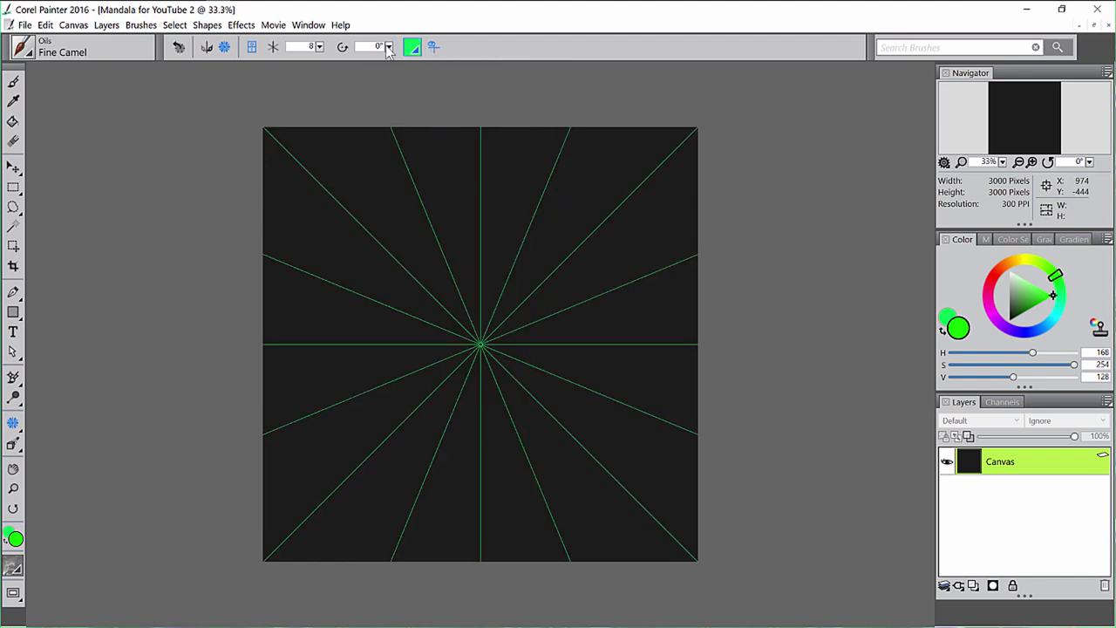
- Spin the guides' rotation angle around, then set it back to 0°
click(389, 46)
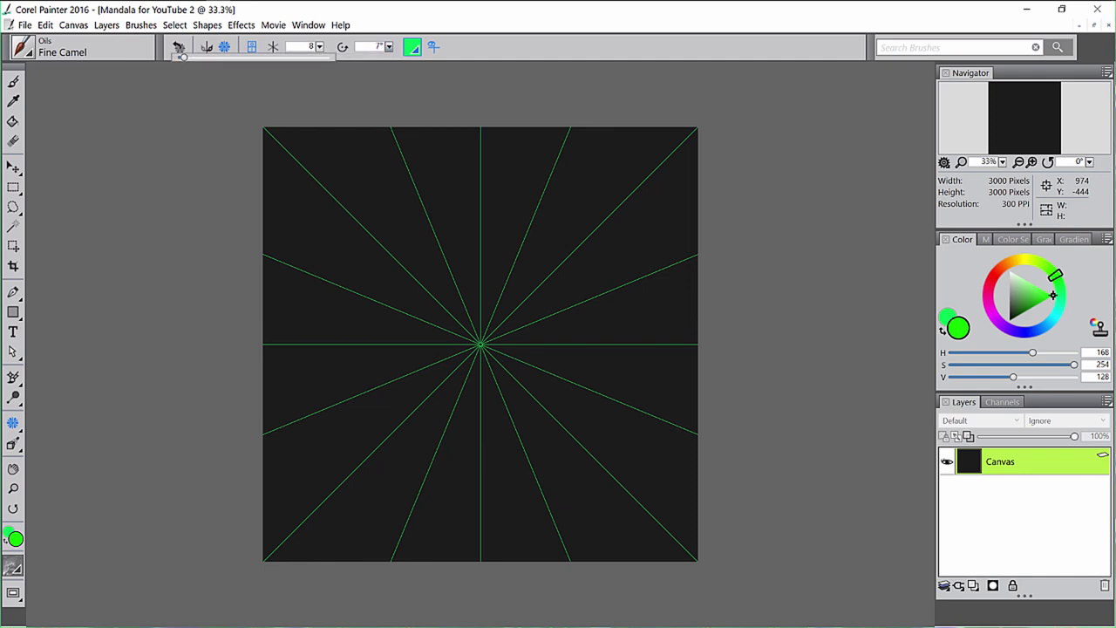
drag(194, 56, 207, 56)
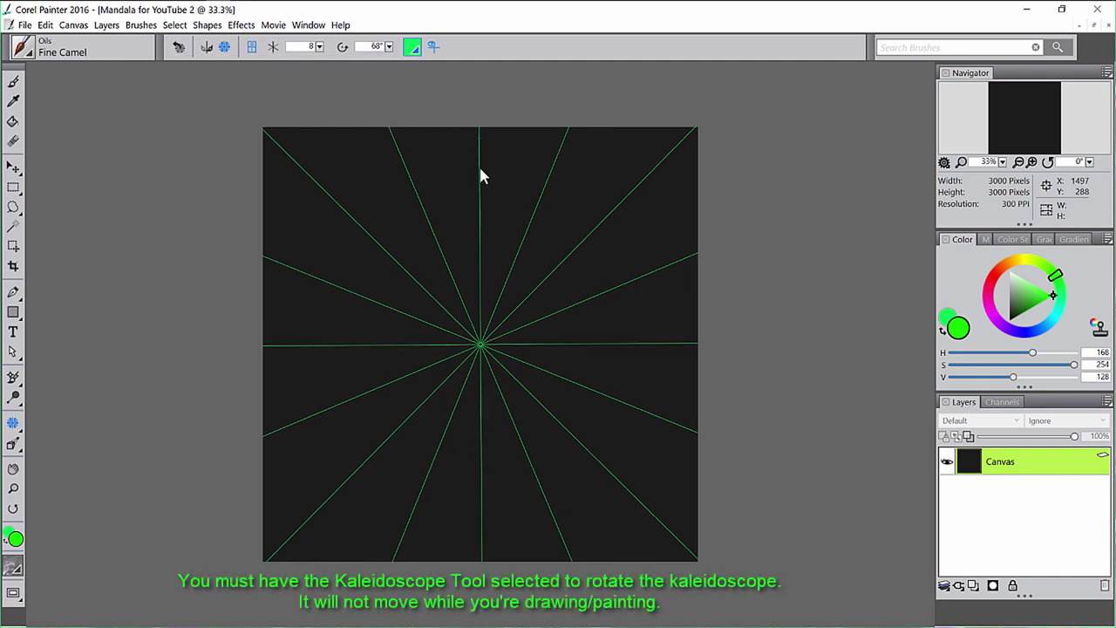
mouse_move(479, 168)
mouse_down()
mouse_move(494, 167)
mouse_move(471, 169)
mouse_up()
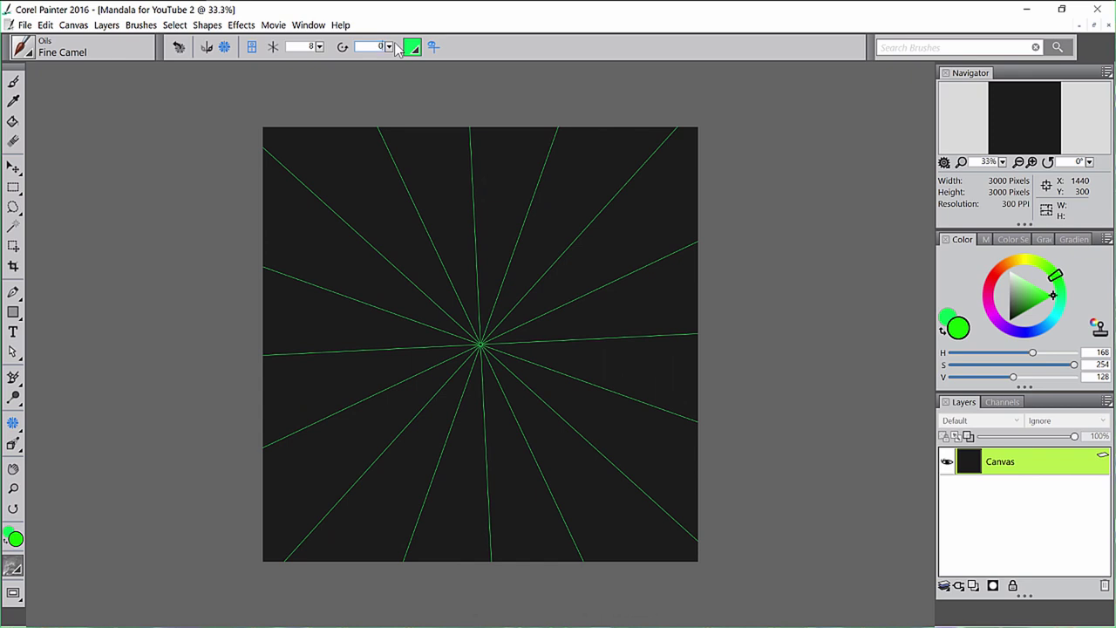
key(Return)
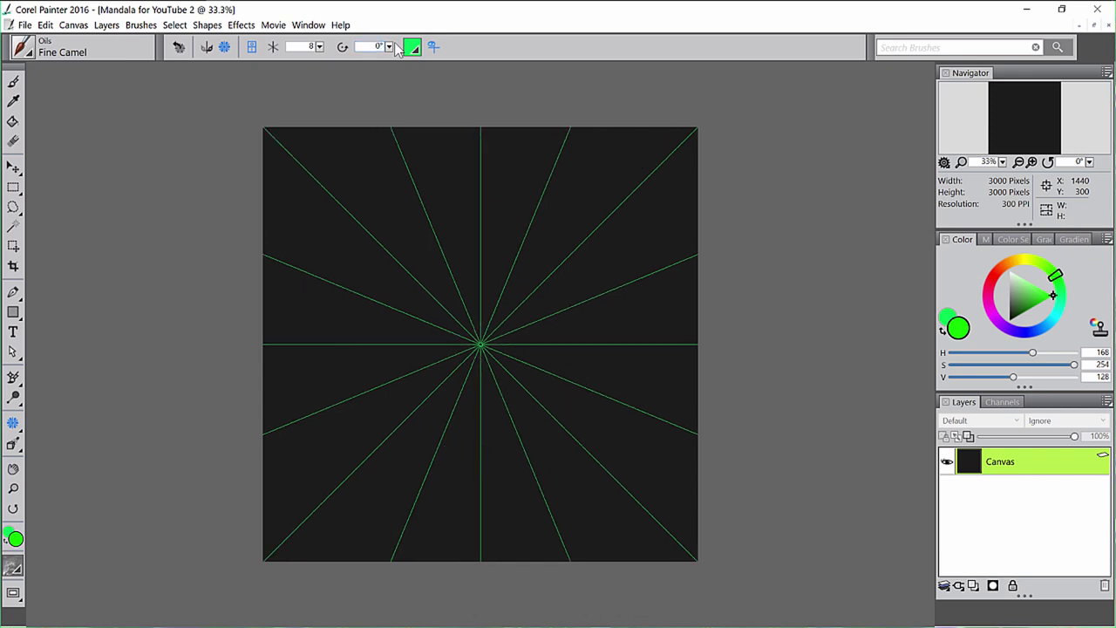
- Reset mirror painting, toggle kaleidoscope off and on, and raise segments to 7
click(181, 48)
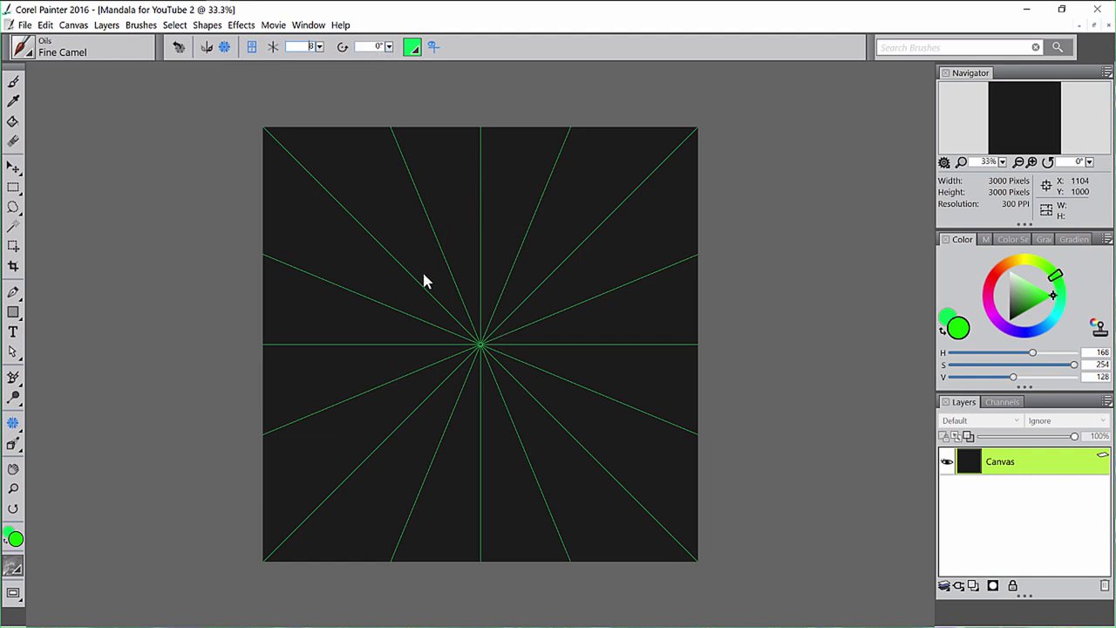
click(178, 48)
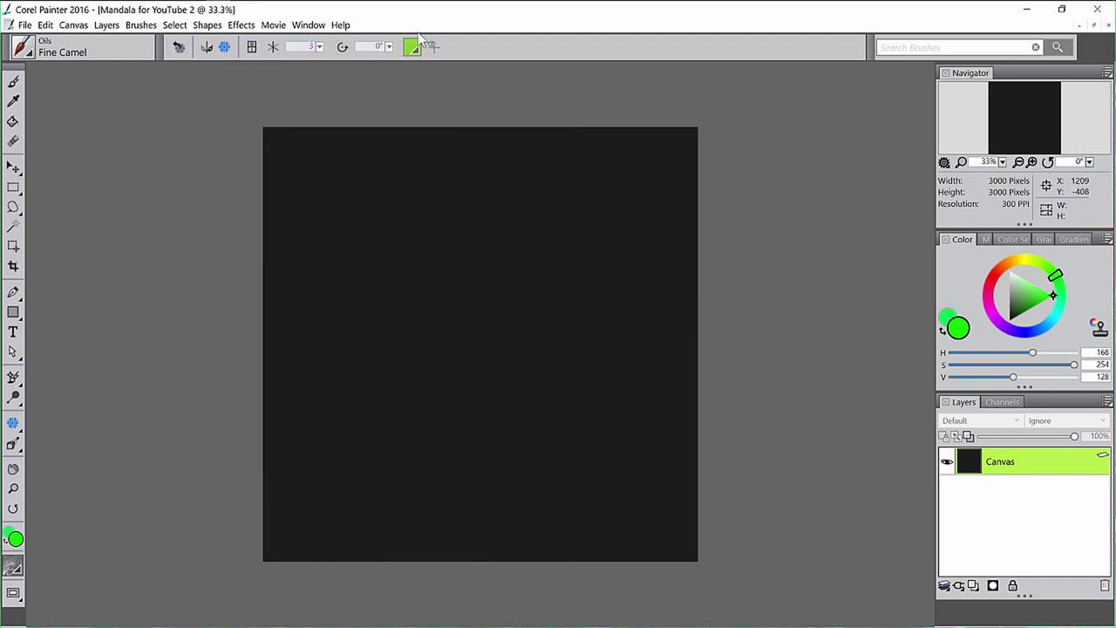
click(251, 48)
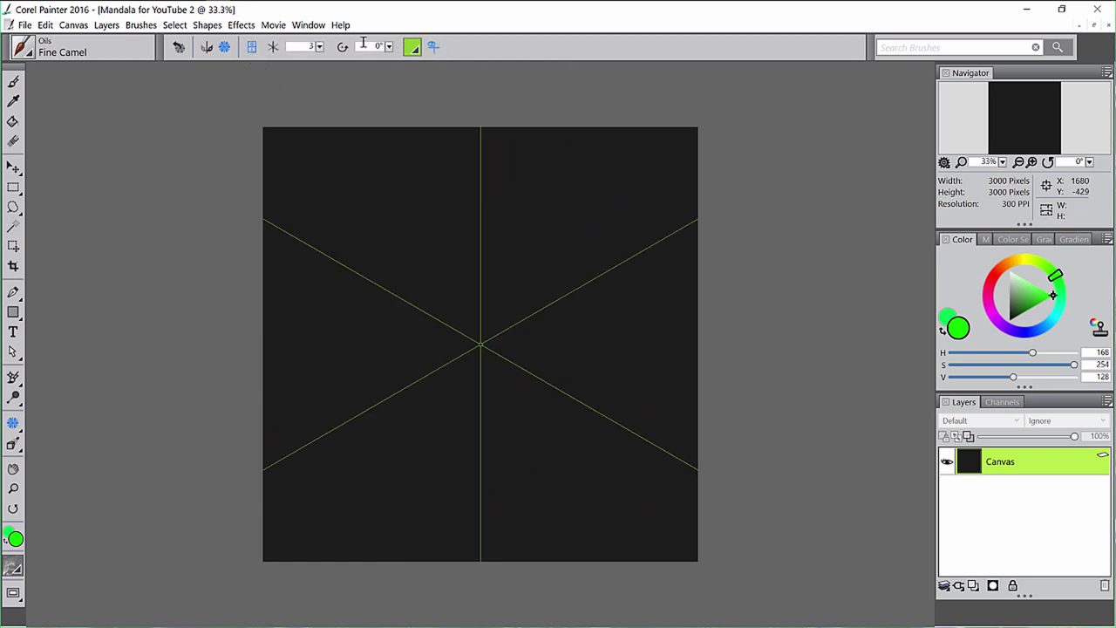
click(319, 46)
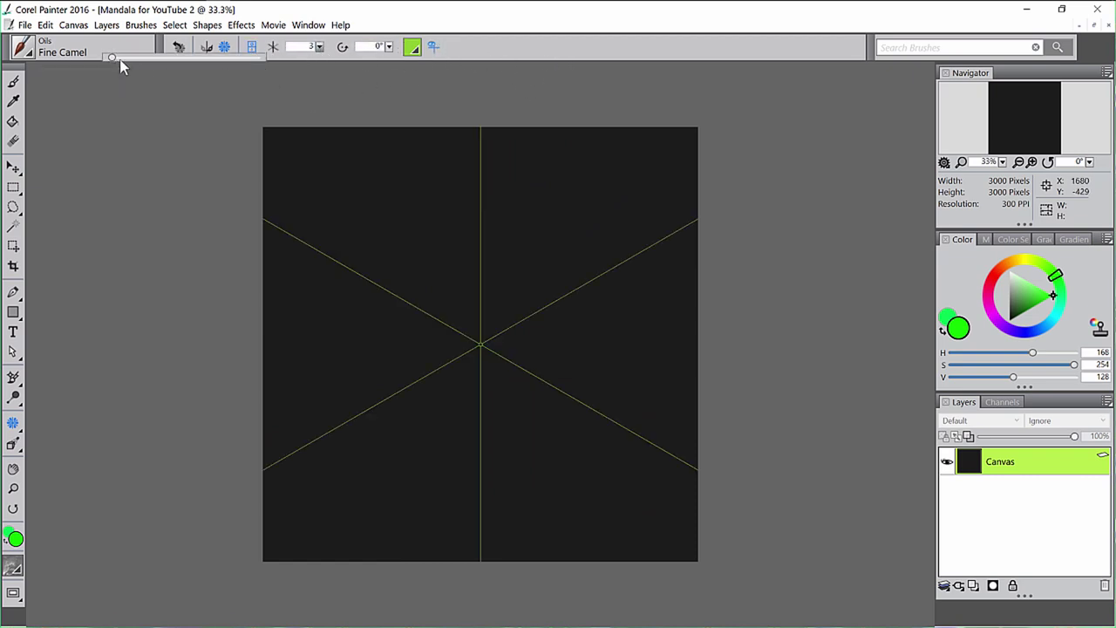
drag(132, 66, 152, 66)
click(493, 37)
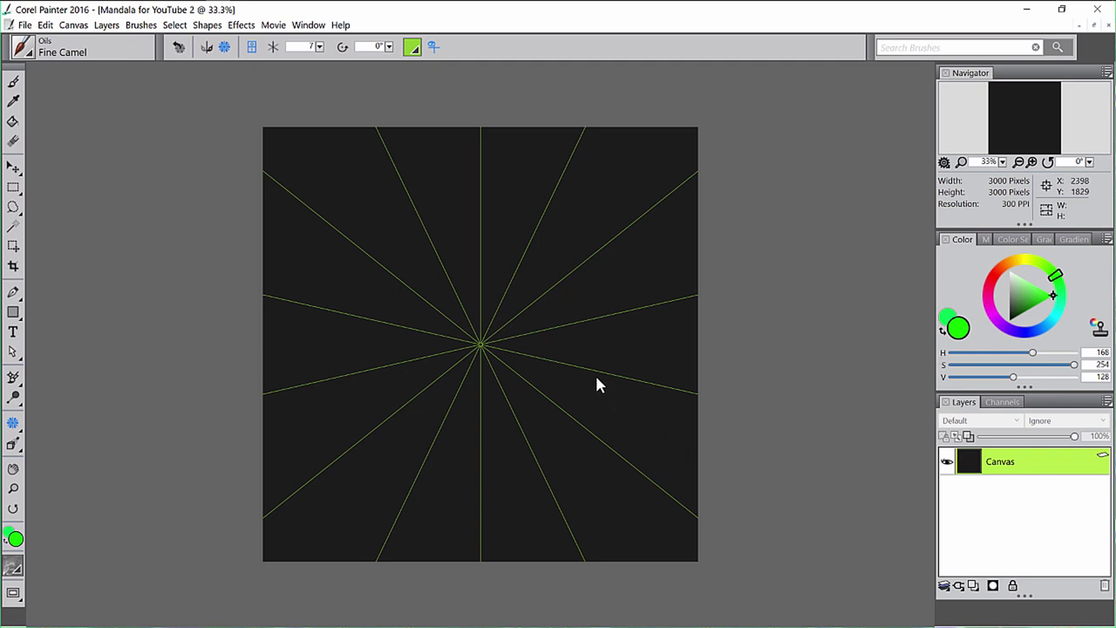
key(b)
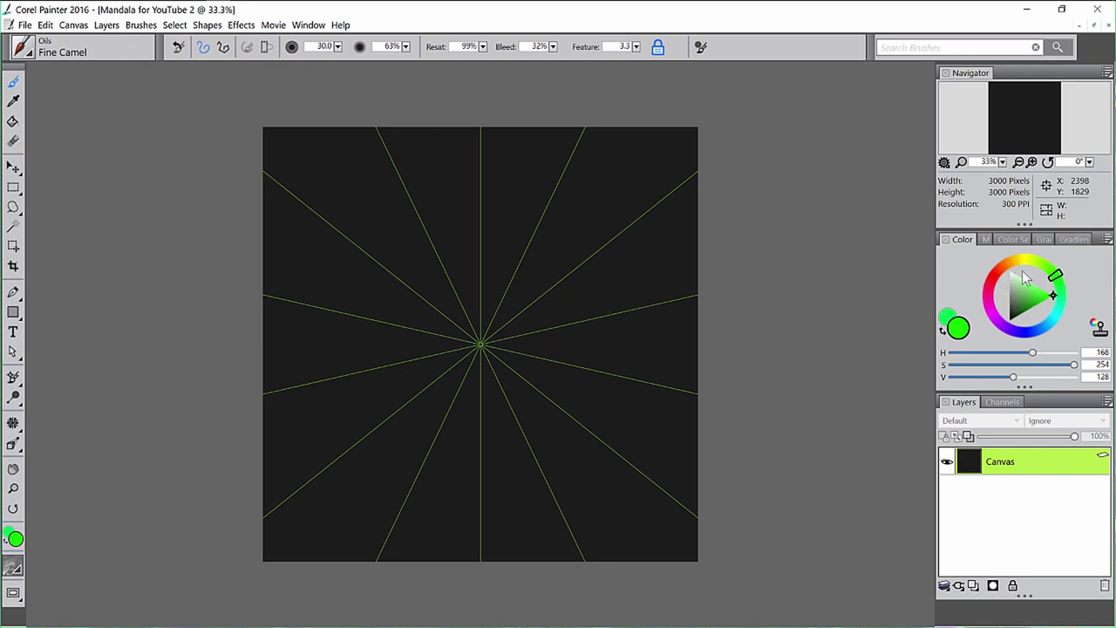
- Try orange, brown and red, then raise saturation and settle on green (H 177, S 235, V 124)
drag(1007, 275, 1000, 265)
mouse_move(1032, 304)
mouse_down()
mouse_move(1043, 305)
mouse_move(1029, 316)
mouse_move(1023, 300)
mouse_move(1016, 313)
mouse_move(1018, 286)
mouse_move(1064, 305)
mouse_up()
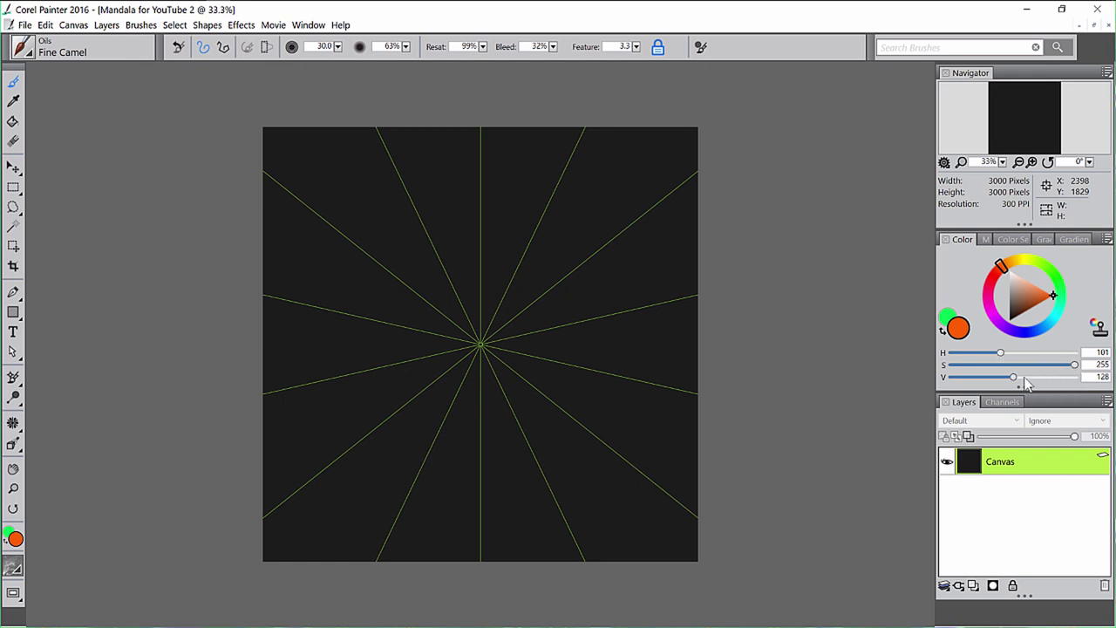
mouse_move(1002, 267)
mouse_down()
mouse_move(987, 301)
mouse_move(1054, 274)
mouse_move(1065, 302)
mouse_move(1046, 266)
mouse_move(991, 277)
mouse_up()
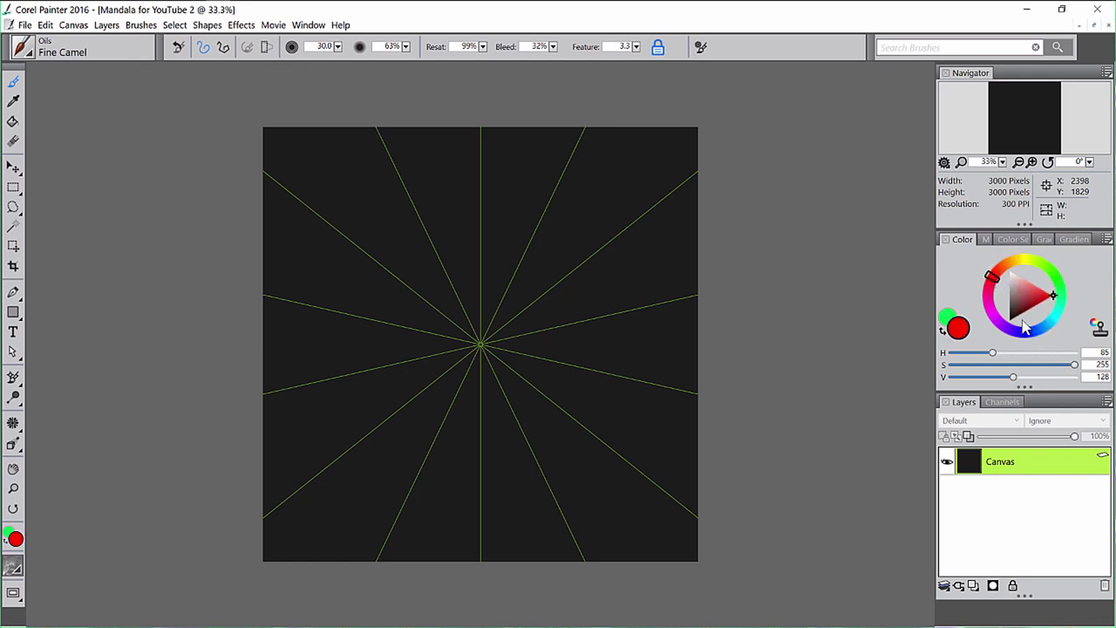
drag(1034, 309, 1009, 269)
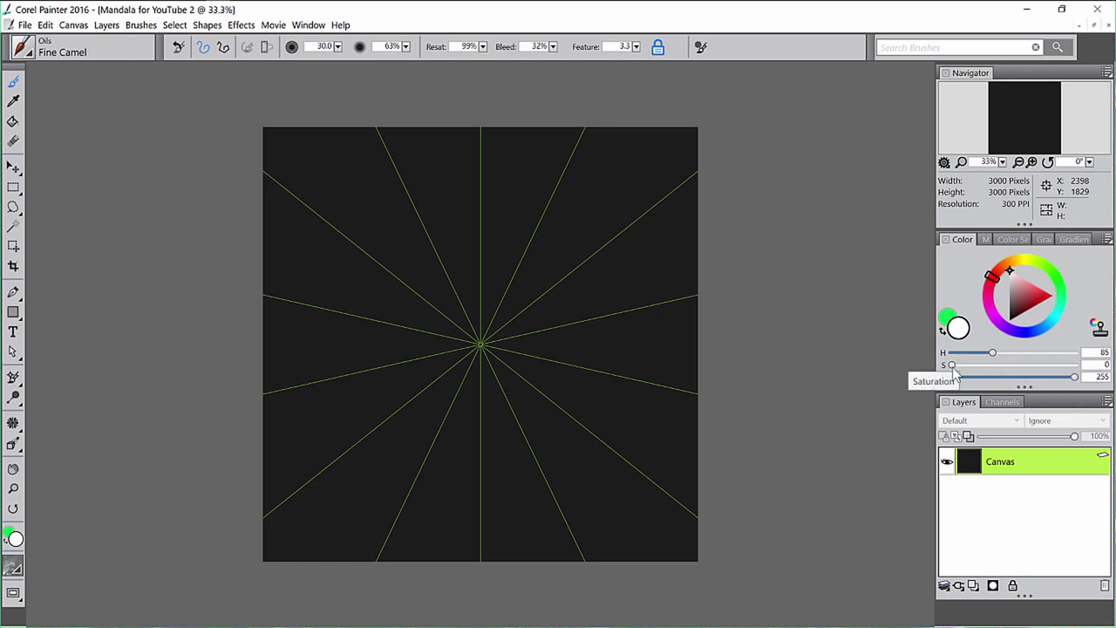
drag(955, 366, 1074, 367)
mouse_move(1070, 294)
mouse_down()
mouse_move(1034, 267)
mouse_move(1034, 307)
mouse_move(1030, 295)
mouse_move(1046, 302)
mouse_move(1034, 293)
mouse_move(1051, 301)
mouse_move(1063, 282)
mouse_move(1068, 295)
mouse_up()
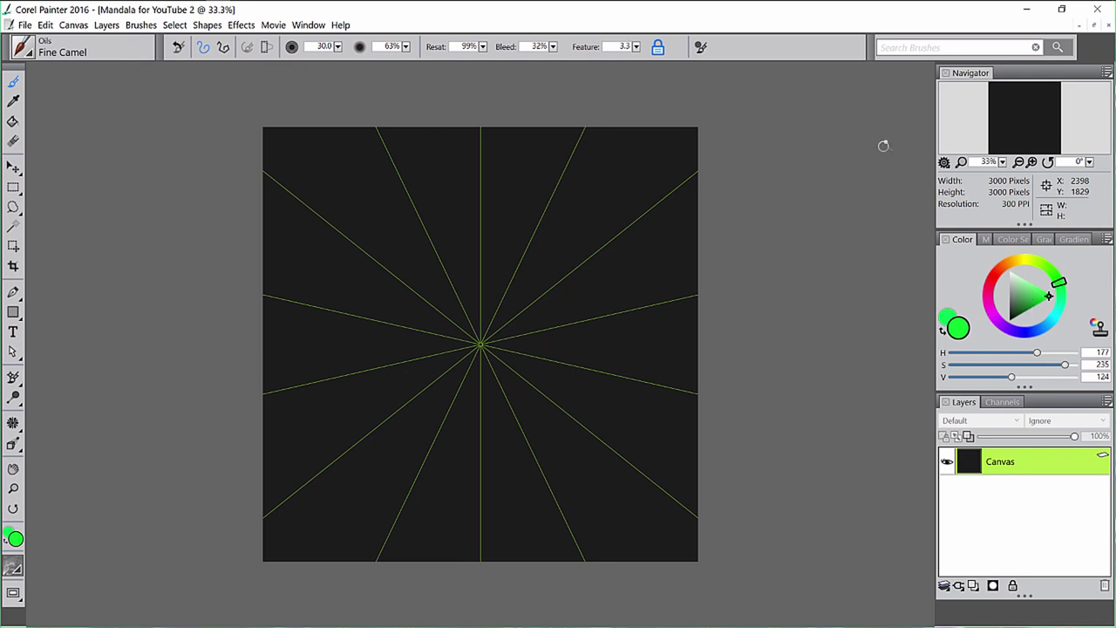
- Zoom to 50%, reset the canvas rotation to 0°, and fit the whole canvas in the window
mouse_move(1033, 131)
mouse_down()
mouse_move(1027, 122)
mouse_move(1032, 147)
mouse_move(1059, 148)
mouse_move(1039, 115)
mouse_move(1034, 144)
mouse_up()
click(1032, 162)
click(1017, 163)
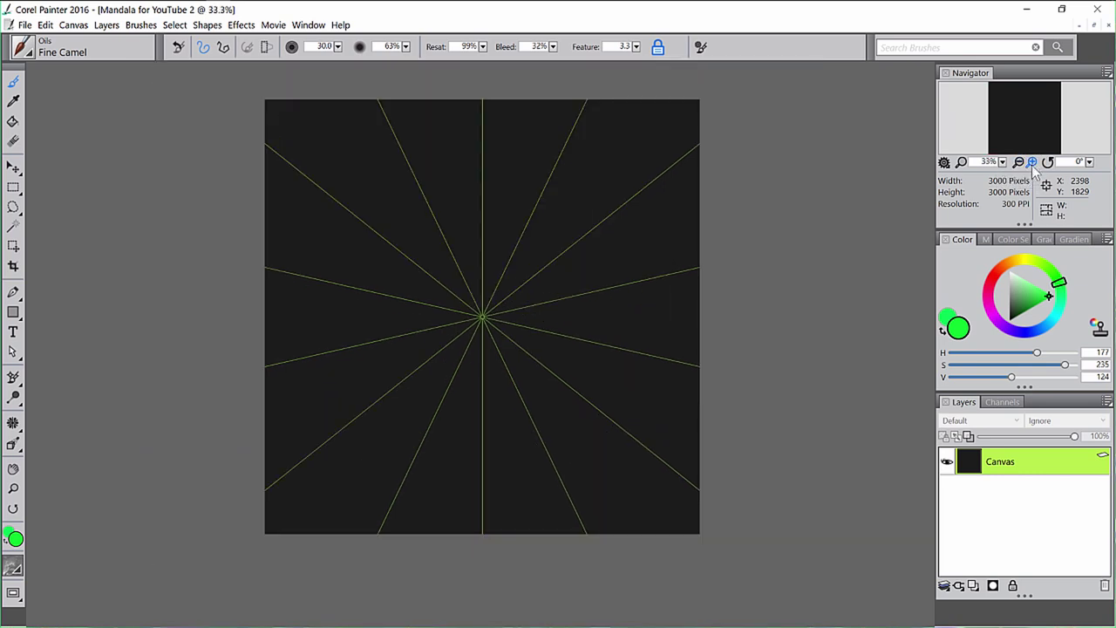
click(1032, 162)
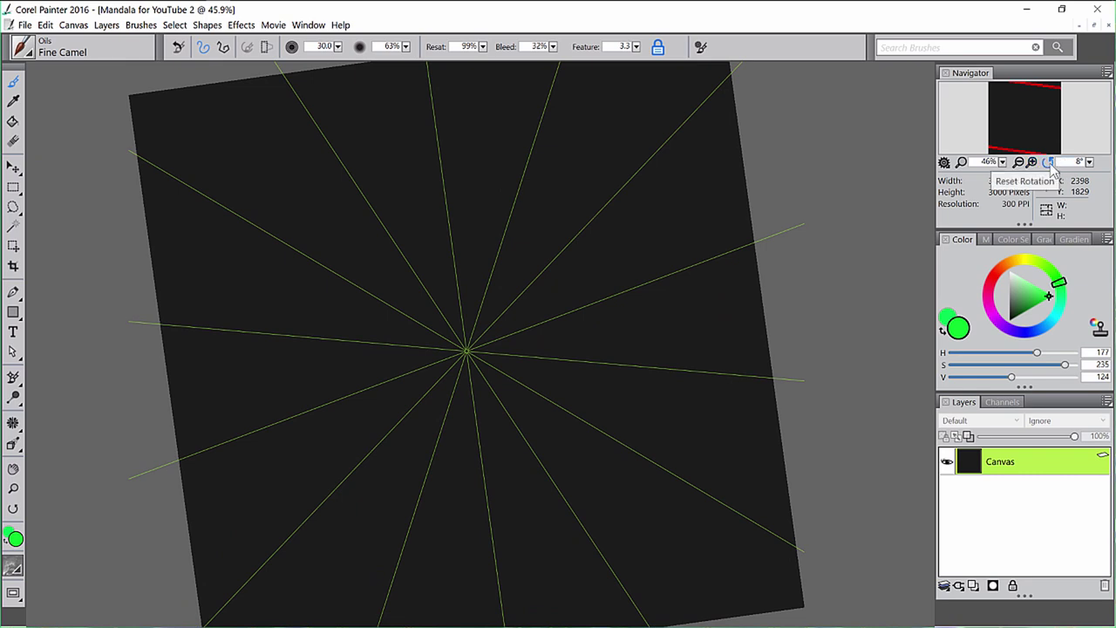
click(1048, 164)
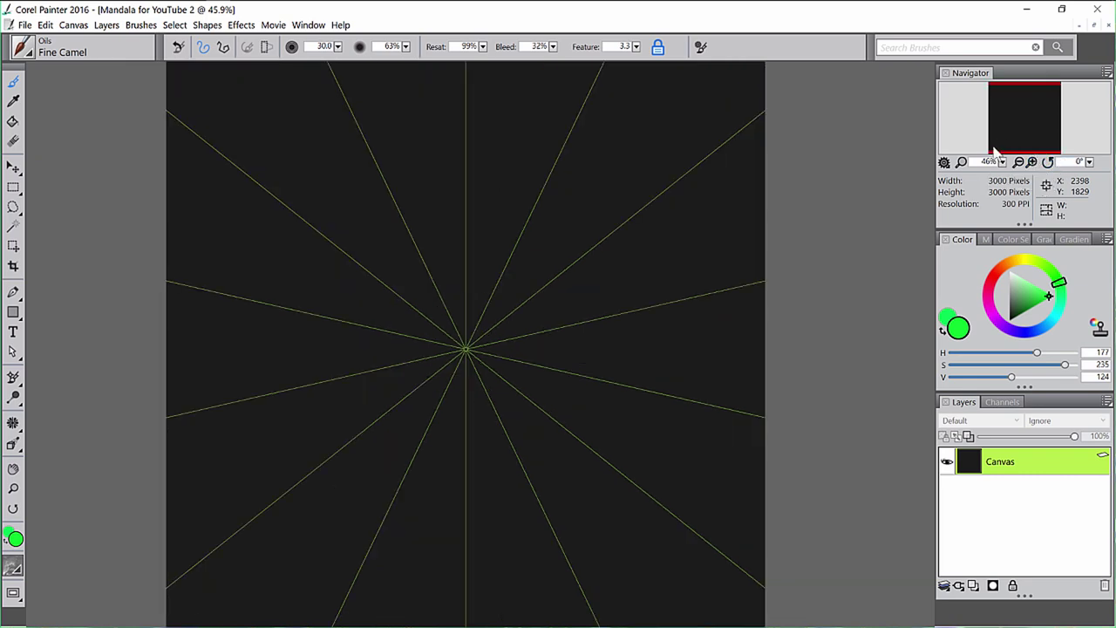
key(ctrl+0)
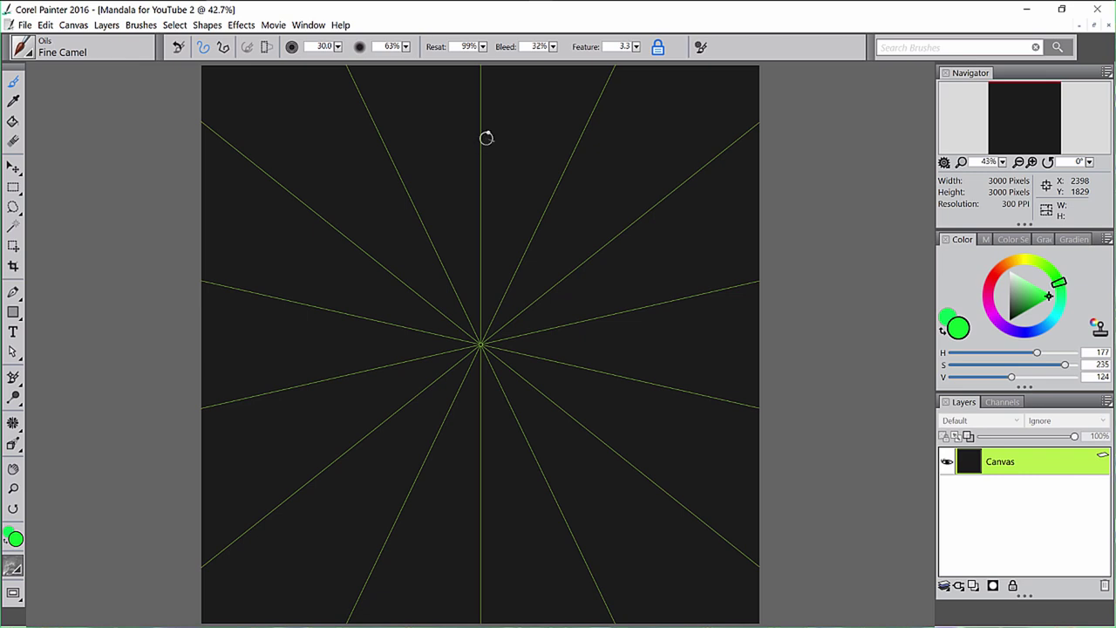
- Paint mirrored green guide dots, an inner octagon ring and an outer star edge, redrawing the star stroke
click(479, 138)
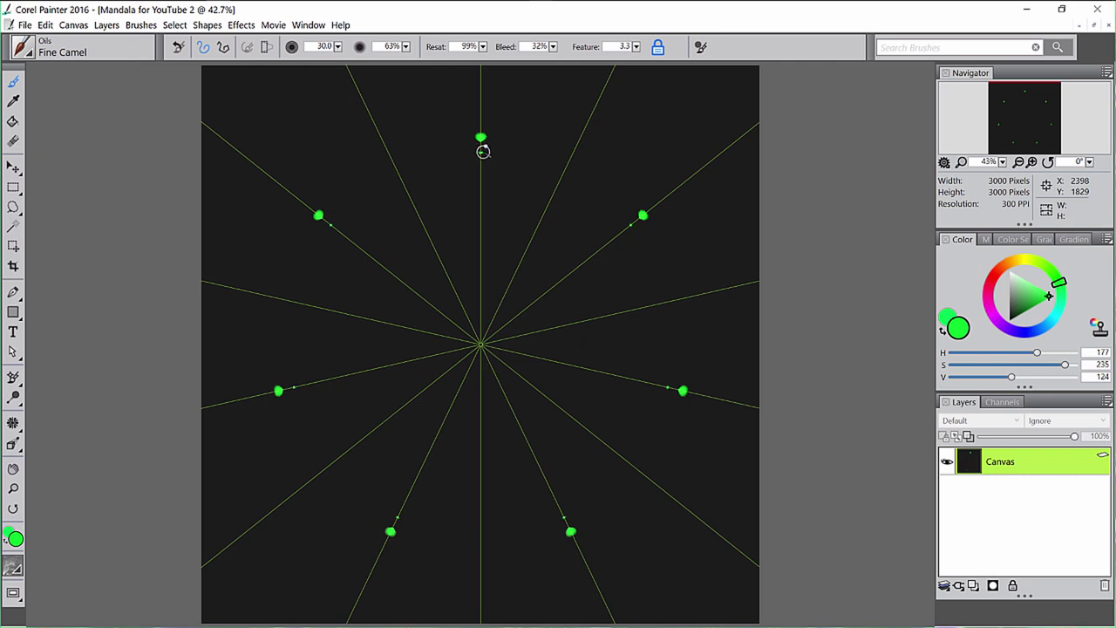
drag(483, 151, 575, 151)
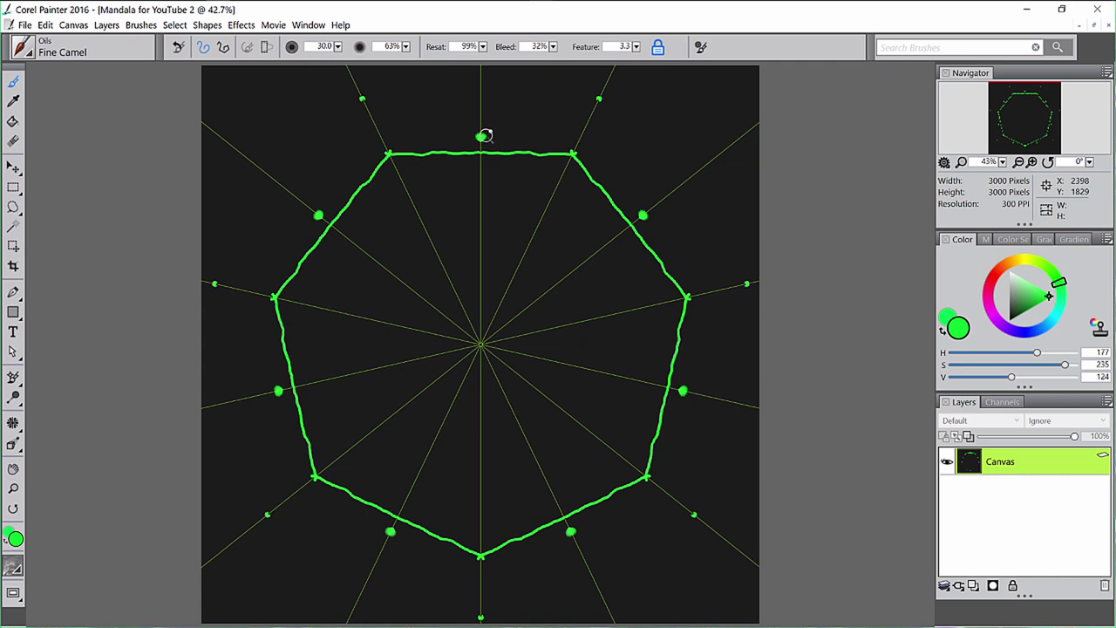
mouse_move(484, 136)
mouse_down()
mouse_move(593, 95)
mouse_move(614, 103)
mouse_move(600, 102)
mouse_up()
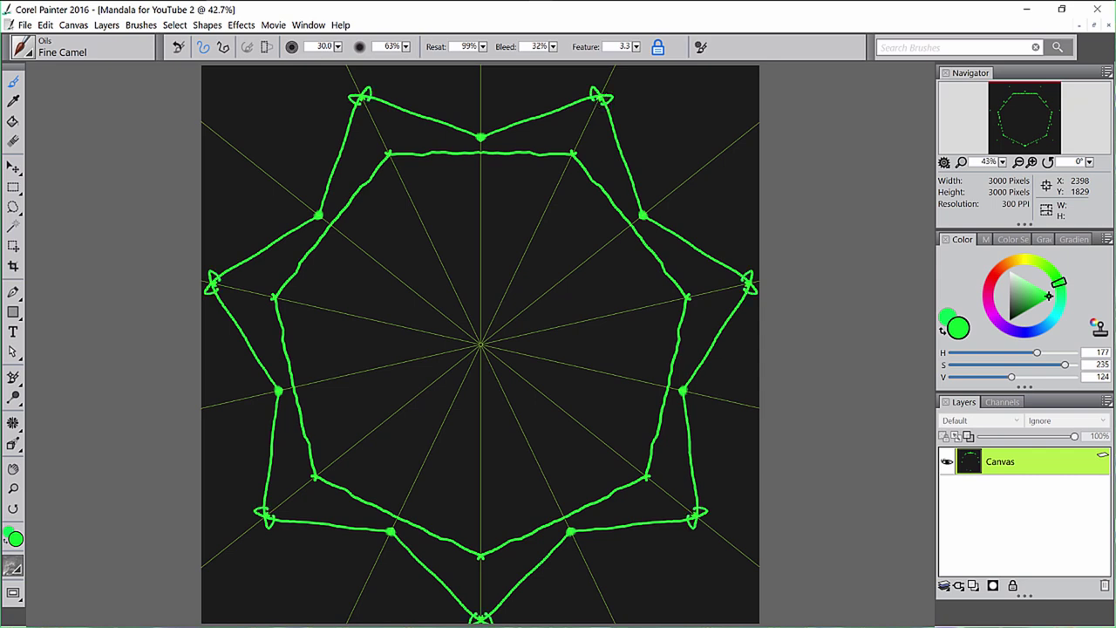
key(ctrl+z)
key(ctrl+z)
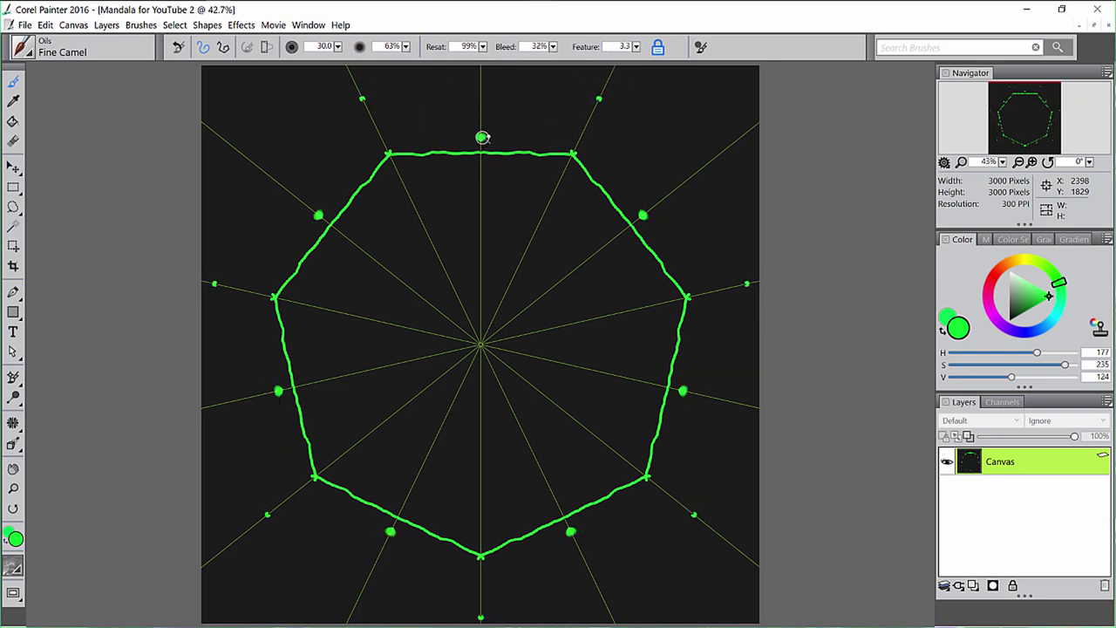
drag(480, 136, 593, 99)
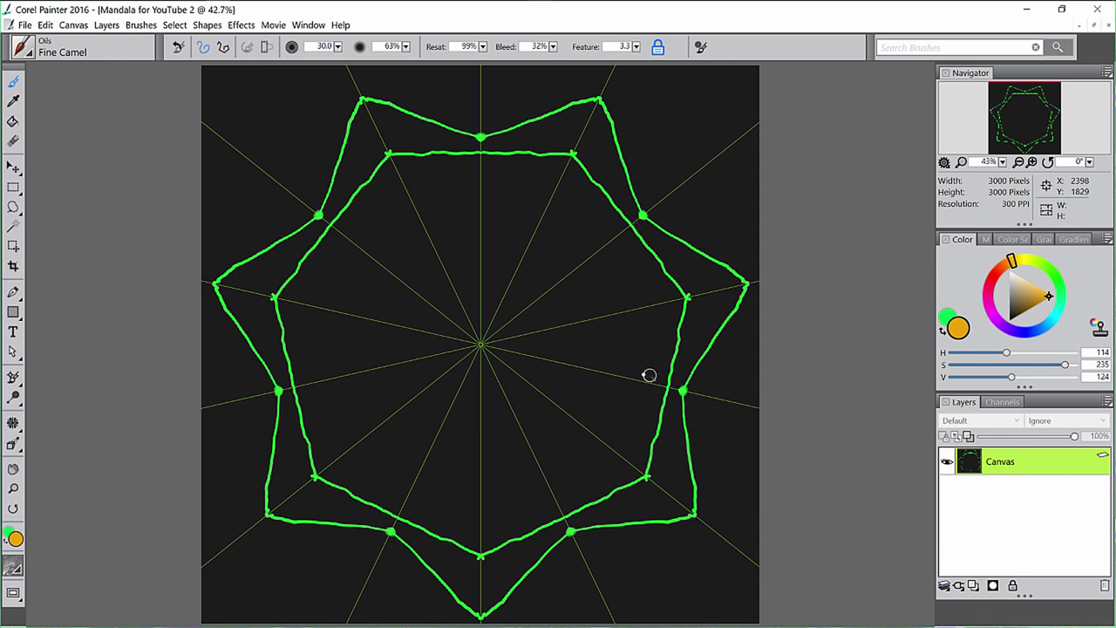
- Undo the star and octagon strokes, reselect green, and add a new layer
key(ctrl+z)
key(ctrl+z)
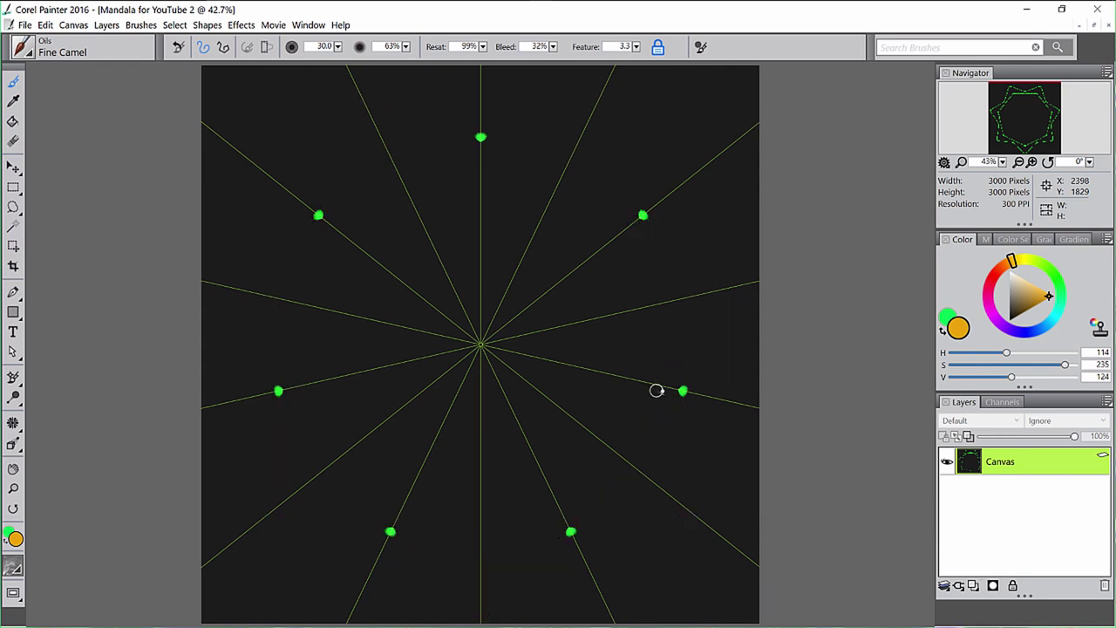
key(ctrl+z)
click(1058, 287)
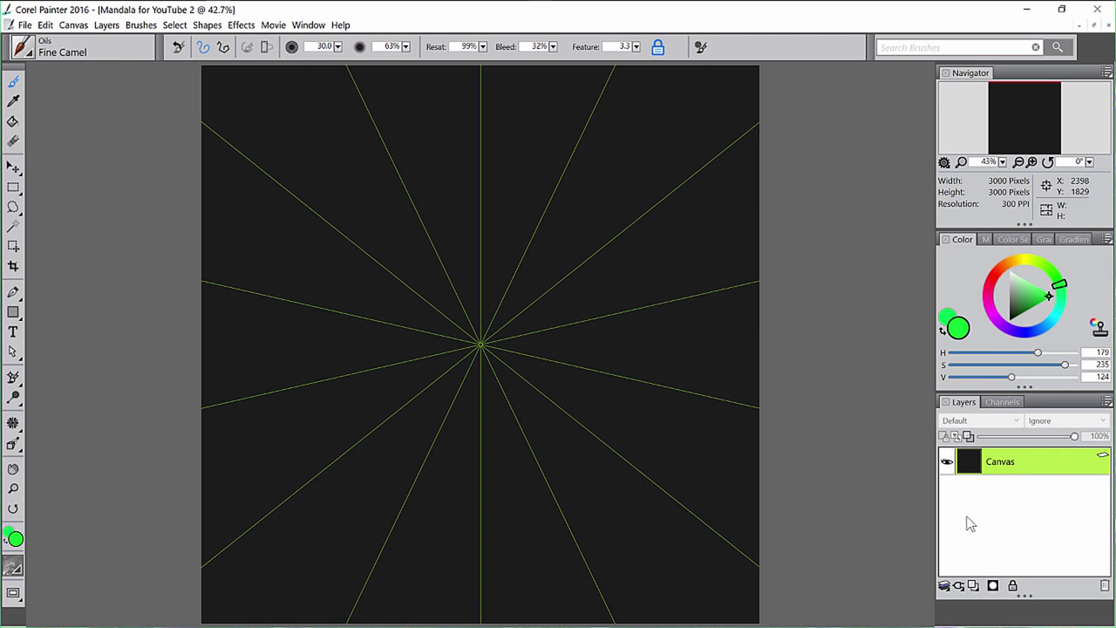
click(973, 585)
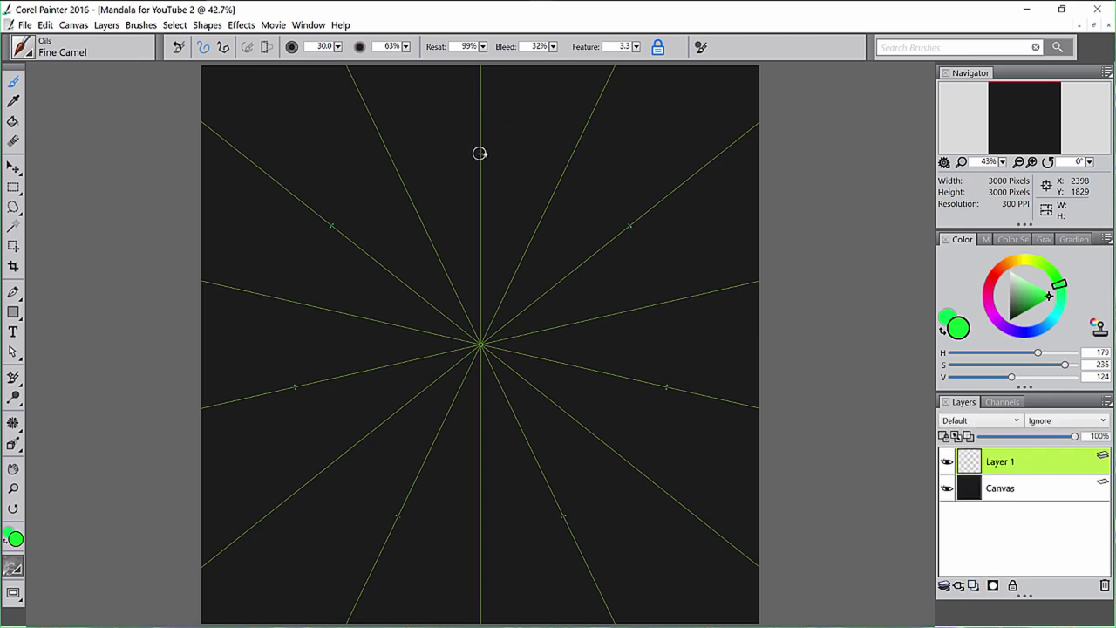
- Repaint the green guide dots, inner ring and outer star edge on the new layer
click(597, 102)
drag(478, 175, 556, 180)
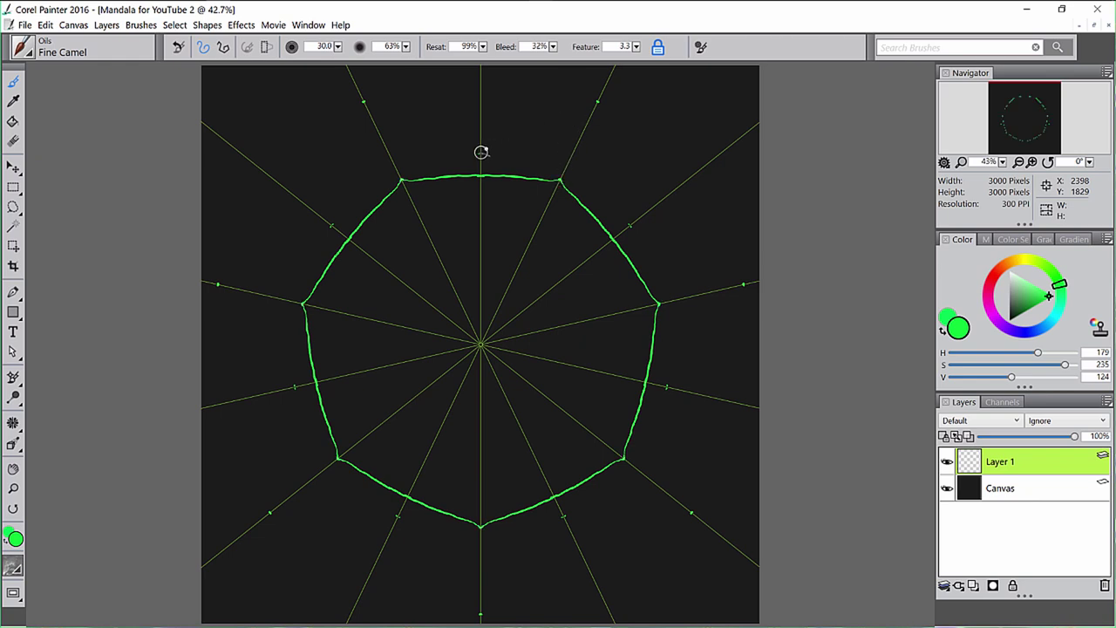
drag(484, 150, 594, 99)
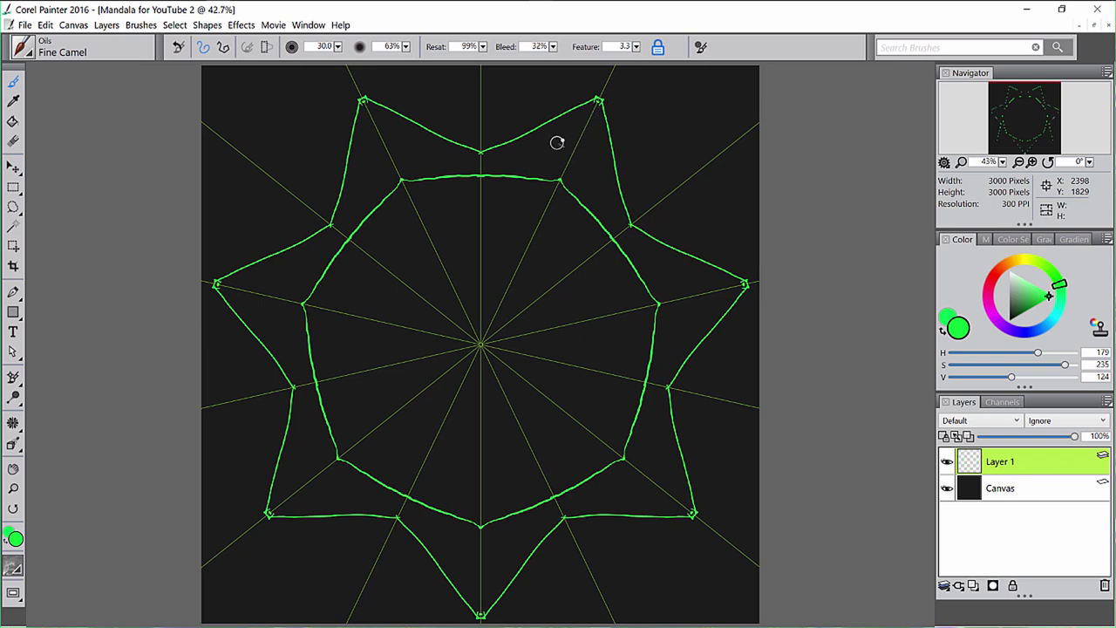
key(ctrl+z)
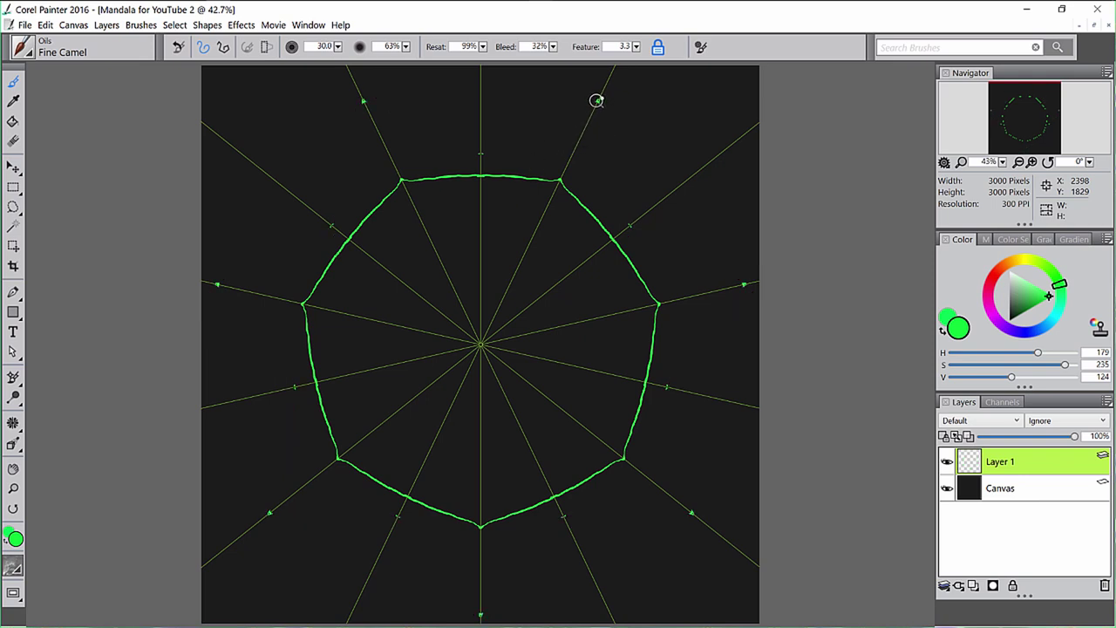
drag(596, 100, 480, 152)
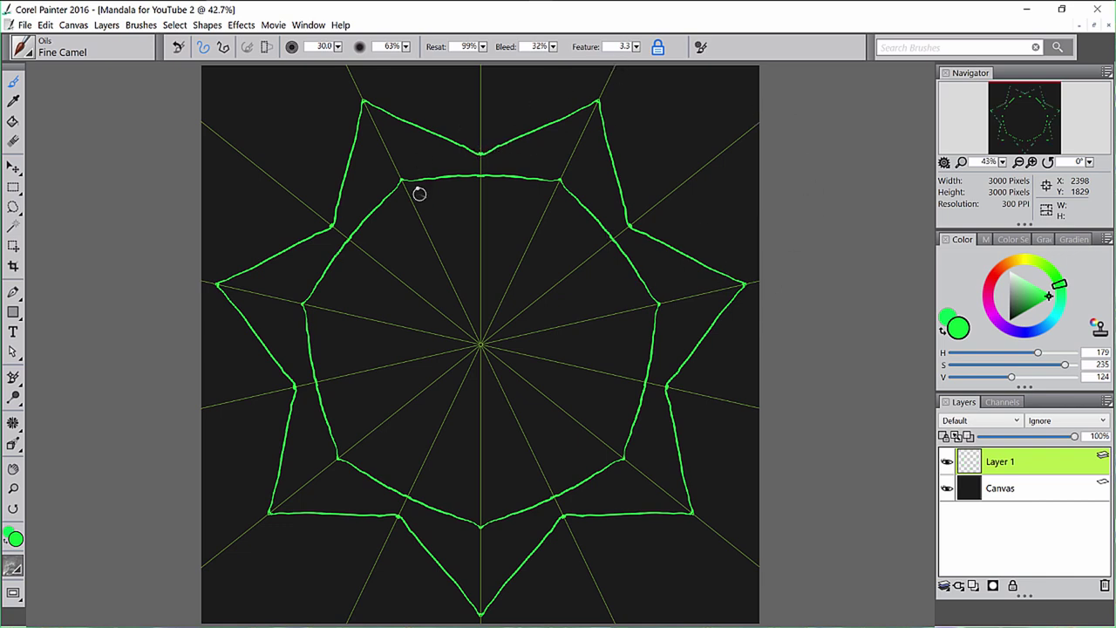
- Add Layer 2 beneath Layer 1 and switch the paint colour to orange
click(973, 585)
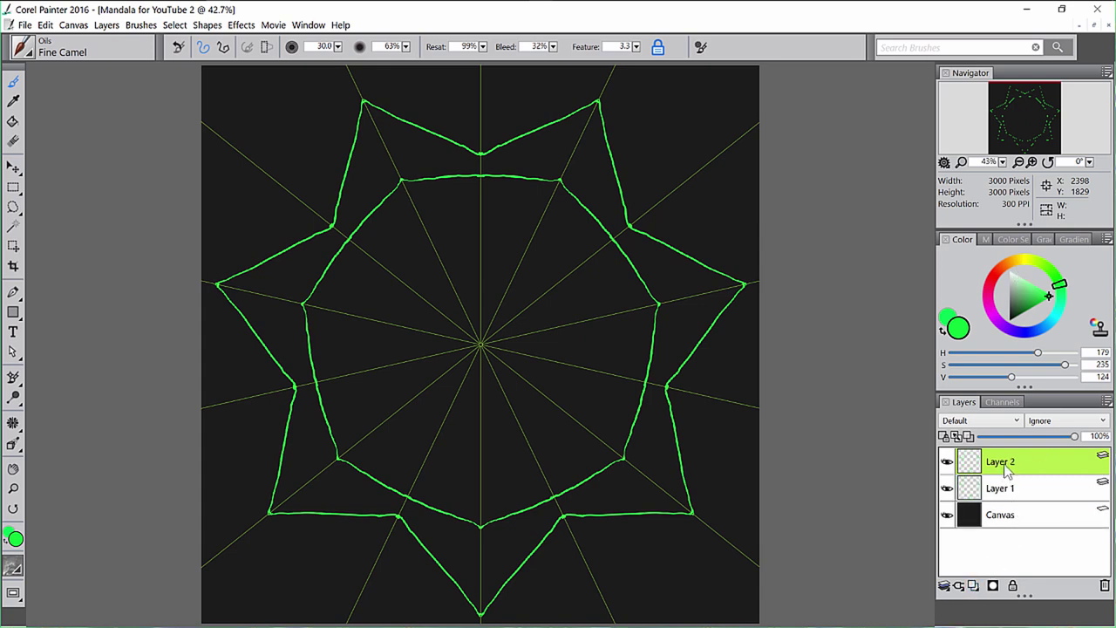
drag(1002, 503, 1004, 509)
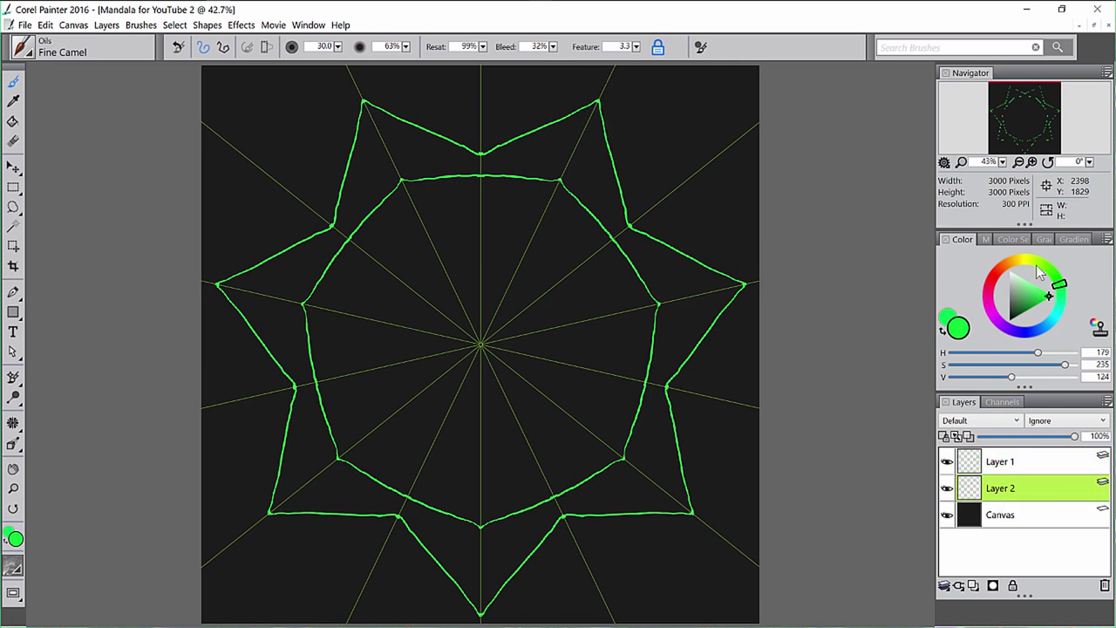
drag(1031, 269, 1015, 261)
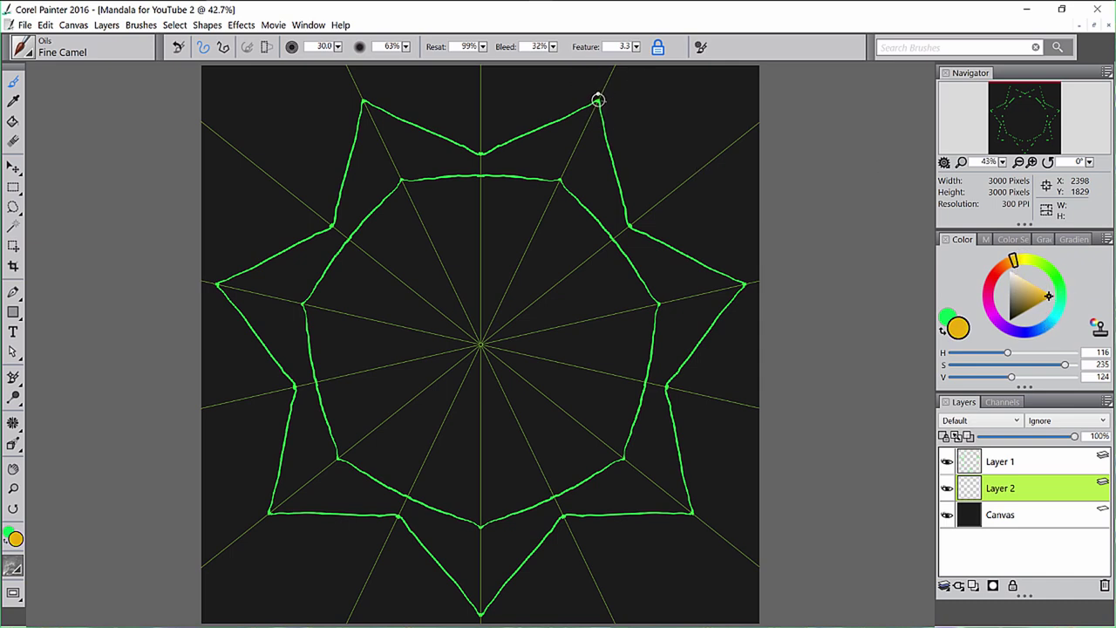
- Trace the outer star and inner octagon outlines in orange, then return to green on Layer 1
drag(599, 99, 631, 215)
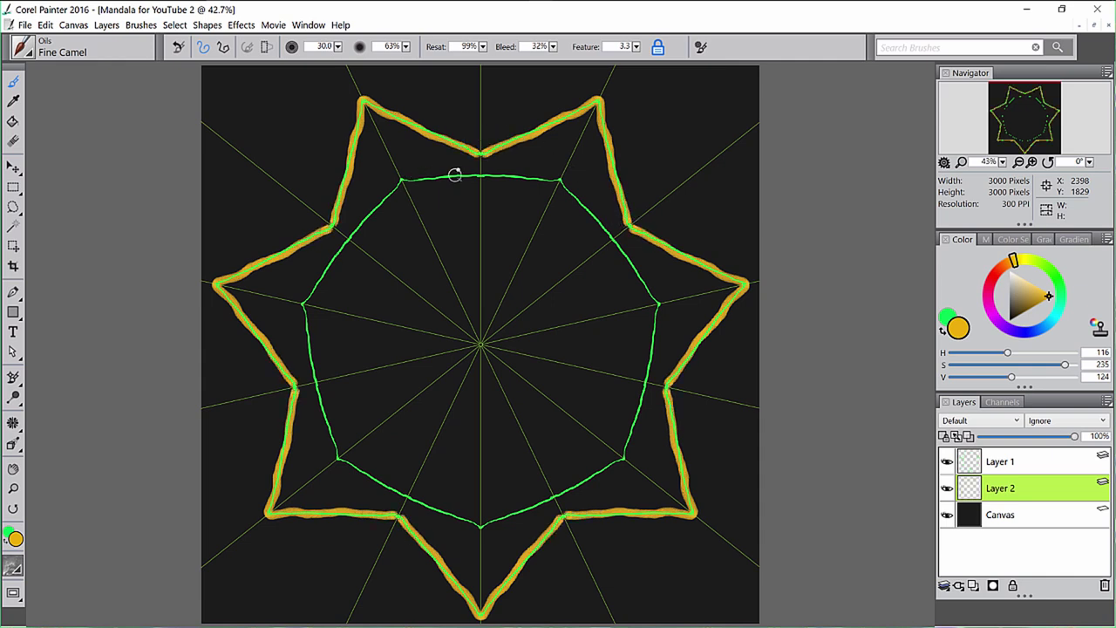
drag(481, 177, 556, 180)
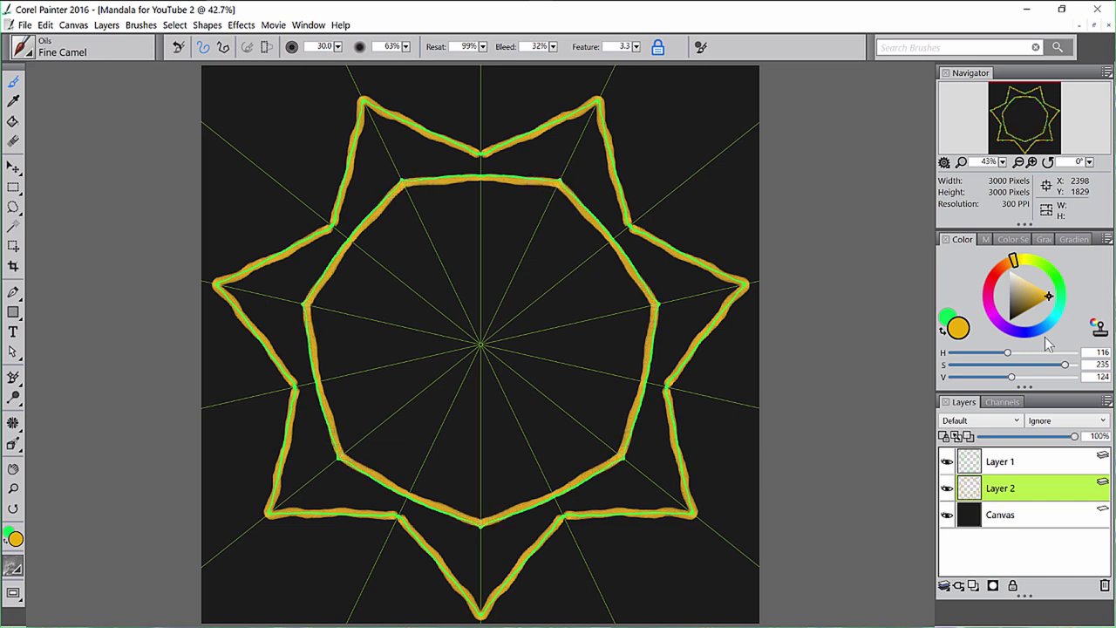
click(1060, 290)
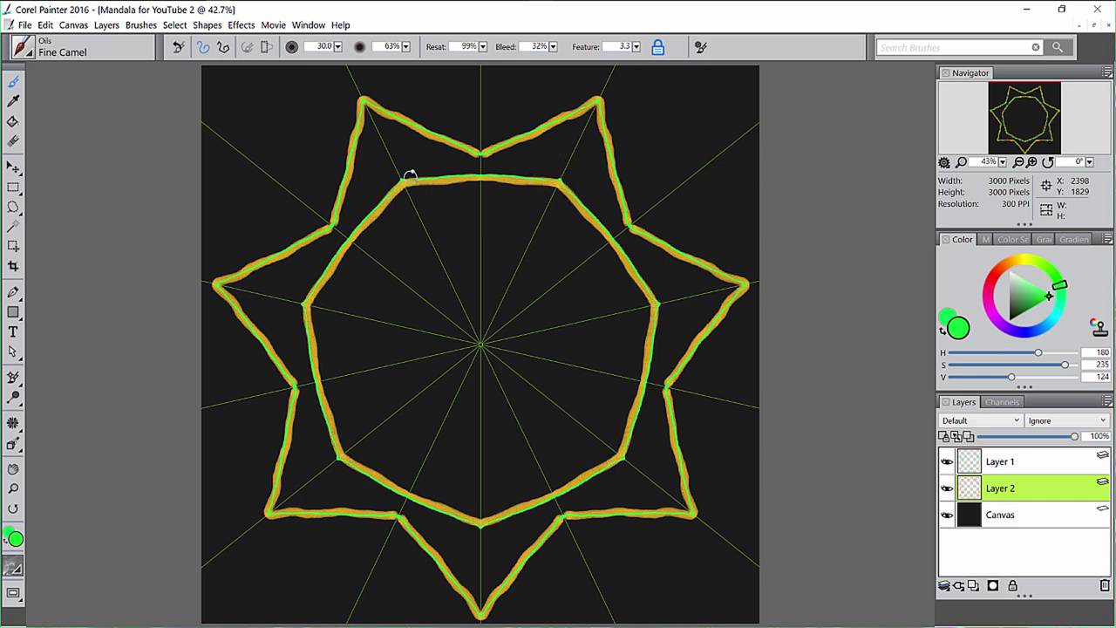
click(1005, 471)
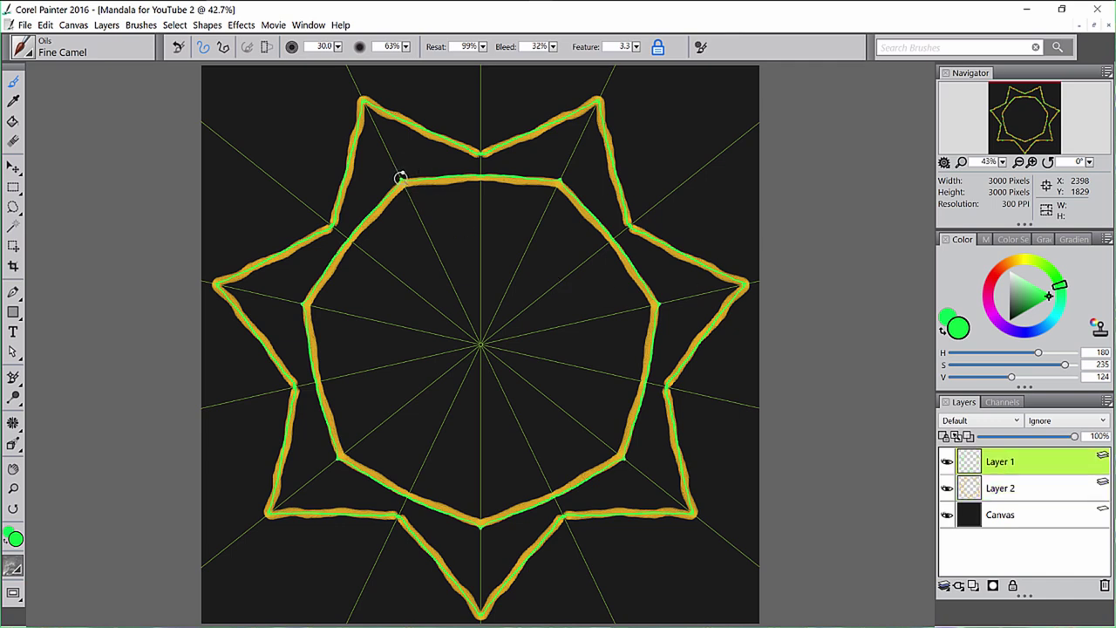
- Repaint the inner octagon and outer star outlines in bright green
drag(401, 177, 476, 174)
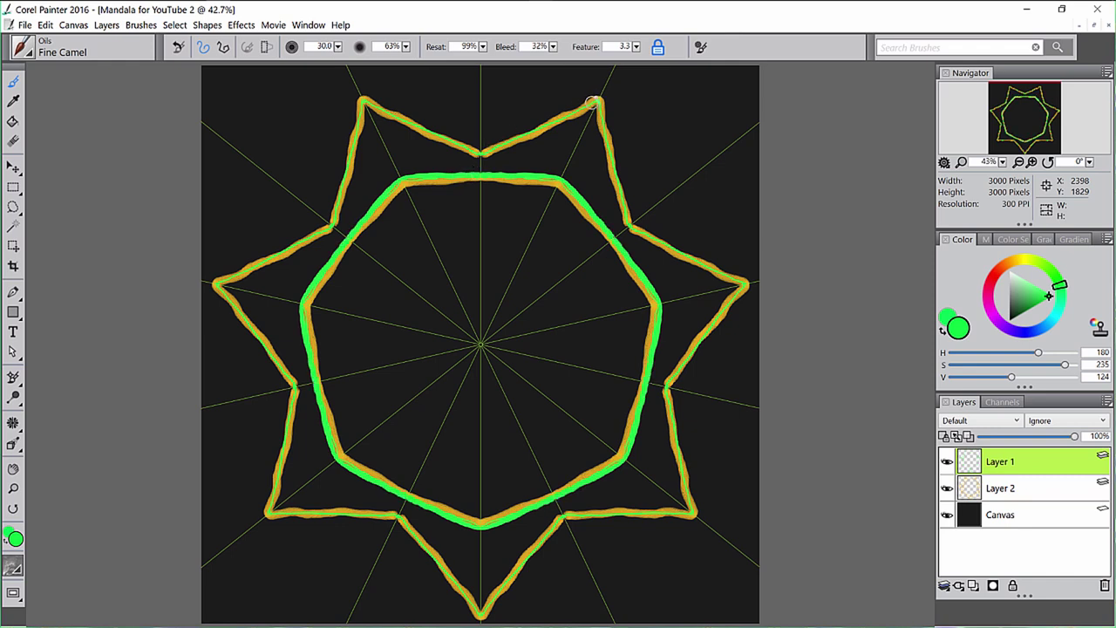
drag(562, 116, 479, 157)
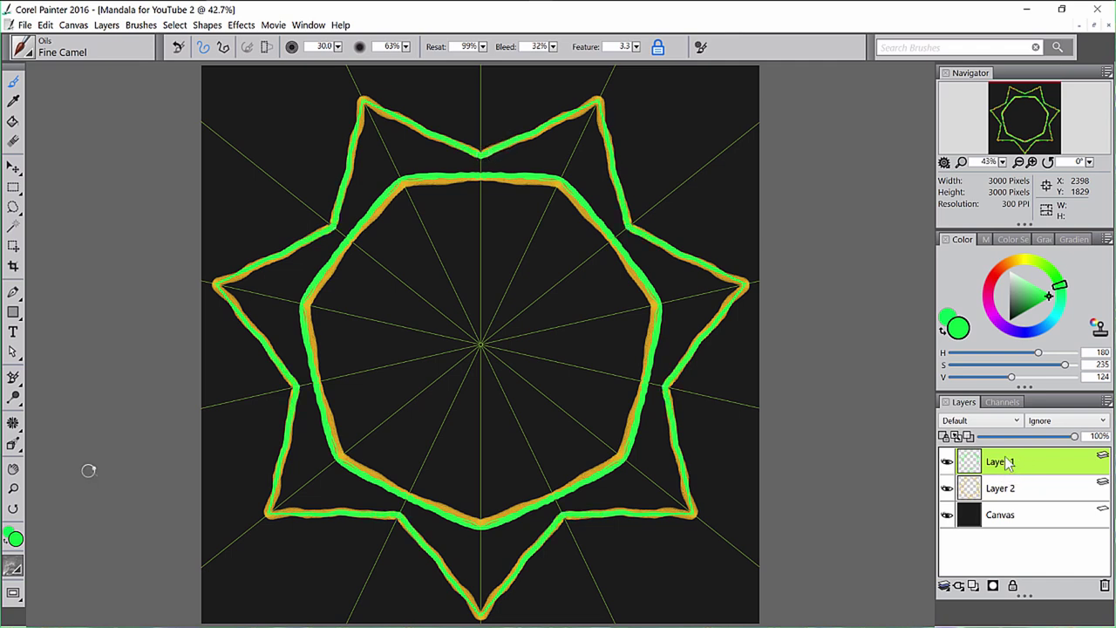
key(ctrl+z)
drag(686, 260, 629, 229)
- Paint mirrored orange strokes along the star and octagon edges on Layer 2
click(1006, 265)
mouse_move(481, 161)
mouse_down()
mouse_move(573, 120)
mouse_move(482, 146)
mouse_move(541, 120)
mouse_move(486, 171)
mouse_move(565, 180)
mouse_up()
key(ctrl+z)
key(ctrl+z)
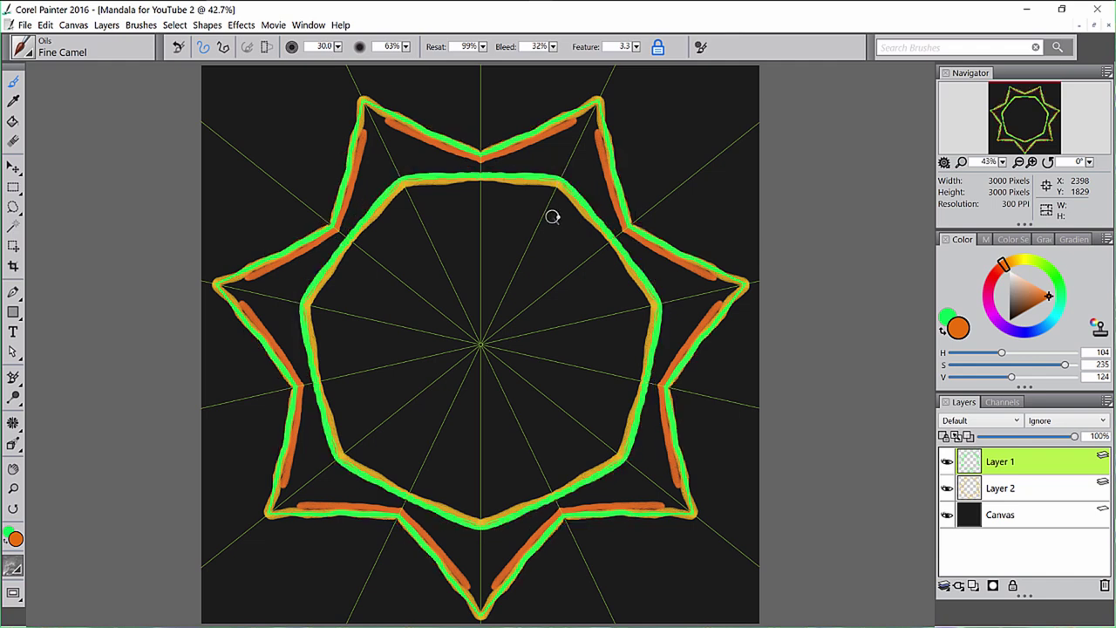
click(1044, 490)
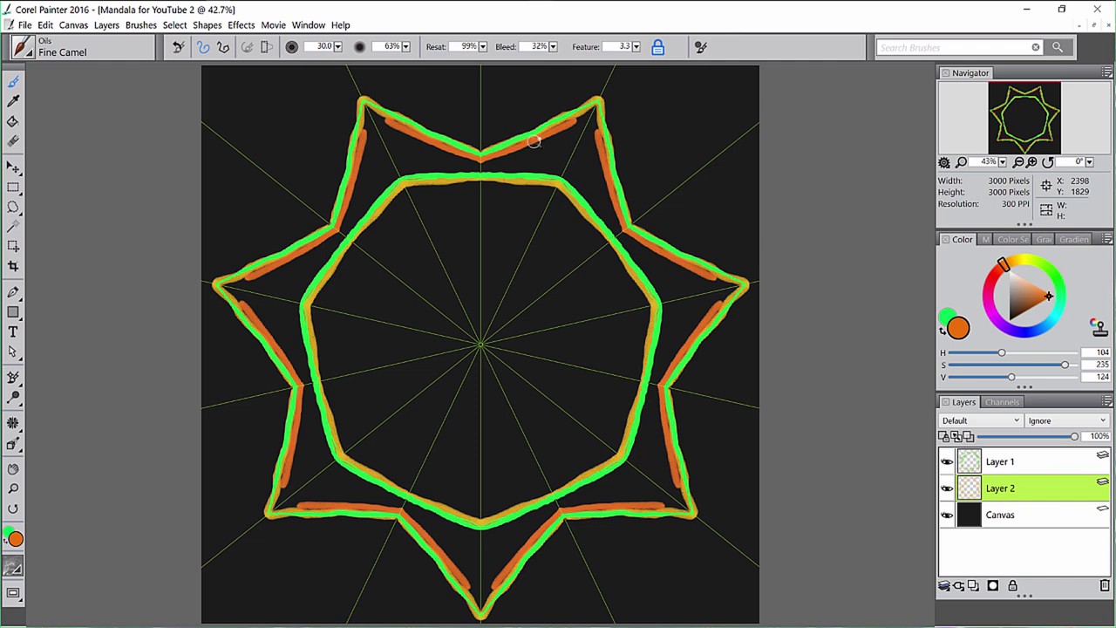
key(ctrl+z)
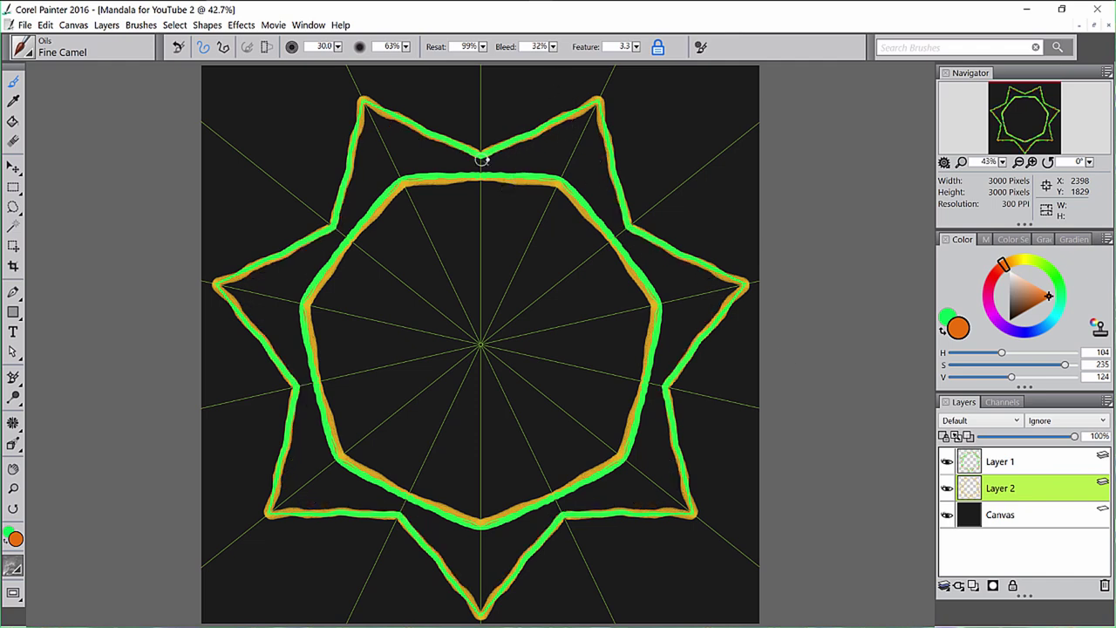
drag(478, 162, 593, 109)
mouse_move(479, 168)
mouse_down()
mouse_move(565, 178)
mouse_move(482, 146)
mouse_move(594, 100)
mouse_up()
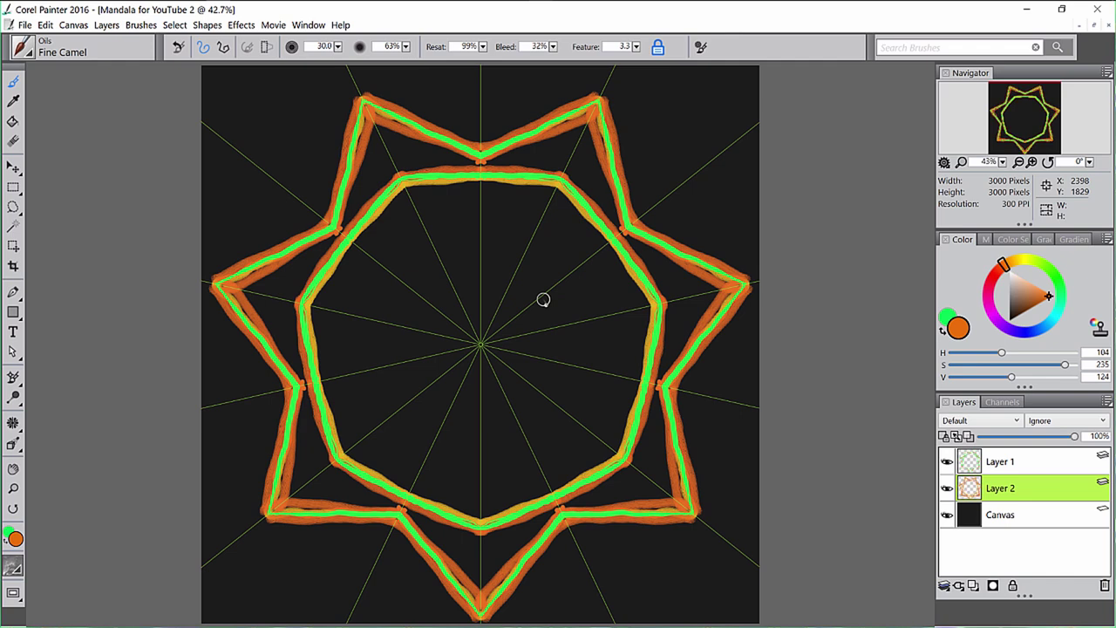
- Switch to blue and paint a mirrored star, small dabs and outward zigzag strokes inside the octagon
click(1029, 335)
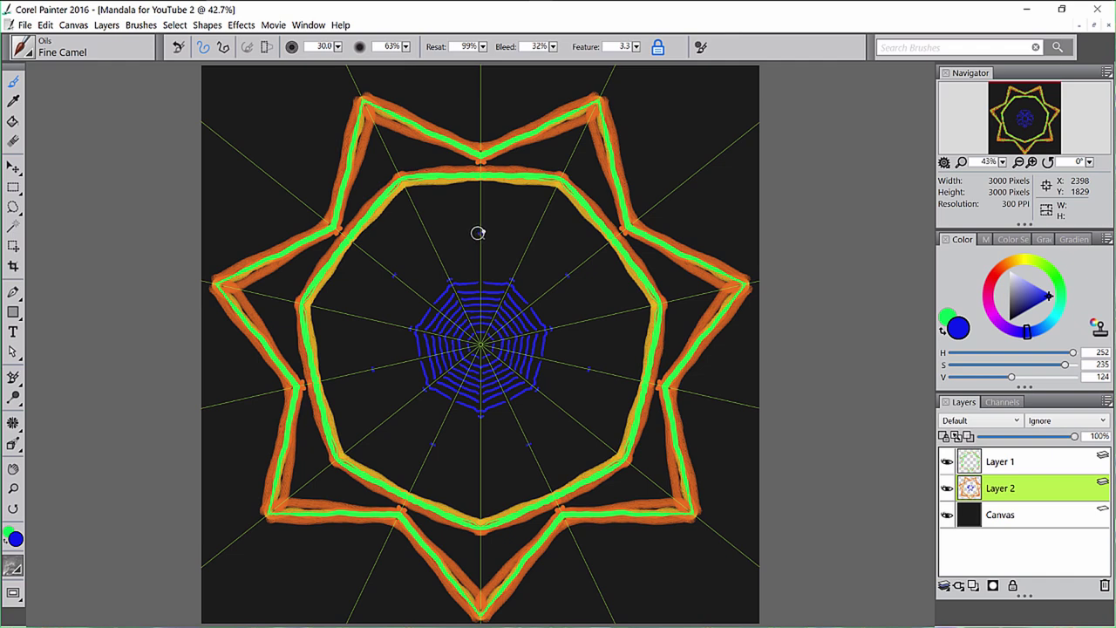
drag(477, 232, 449, 278)
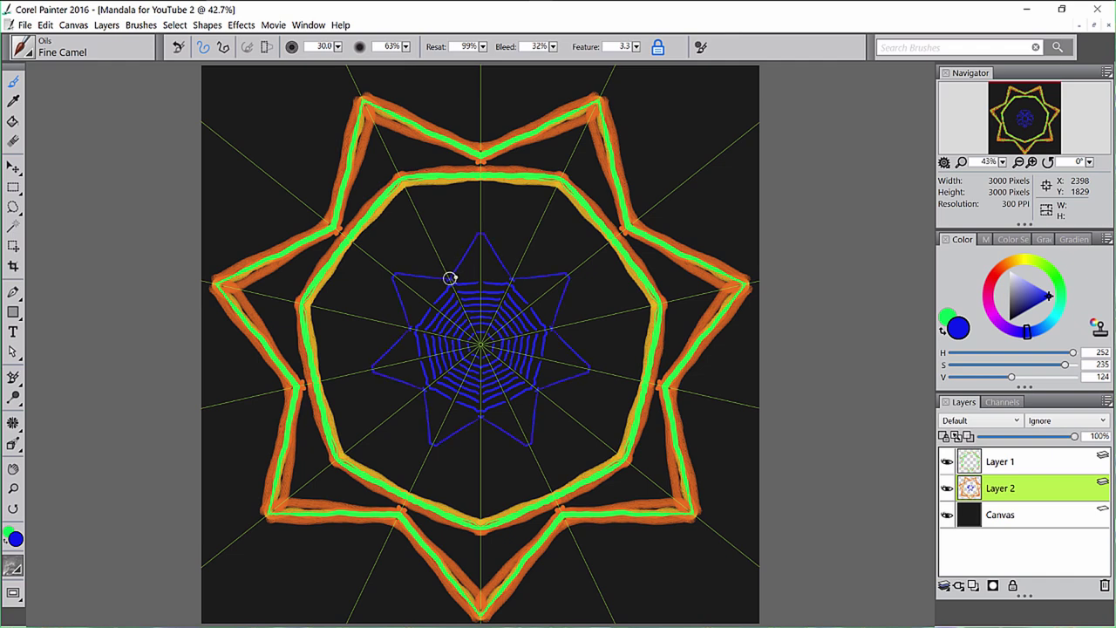
click(465, 194)
click(445, 202)
mouse_move(479, 226)
mouse_down()
mouse_move(464, 192)
mouse_move(462, 231)
mouse_move(445, 199)
mouse_move(445, 253)
mouse_move(433, 223)
mouse_move(442, 252)
mouse_up()
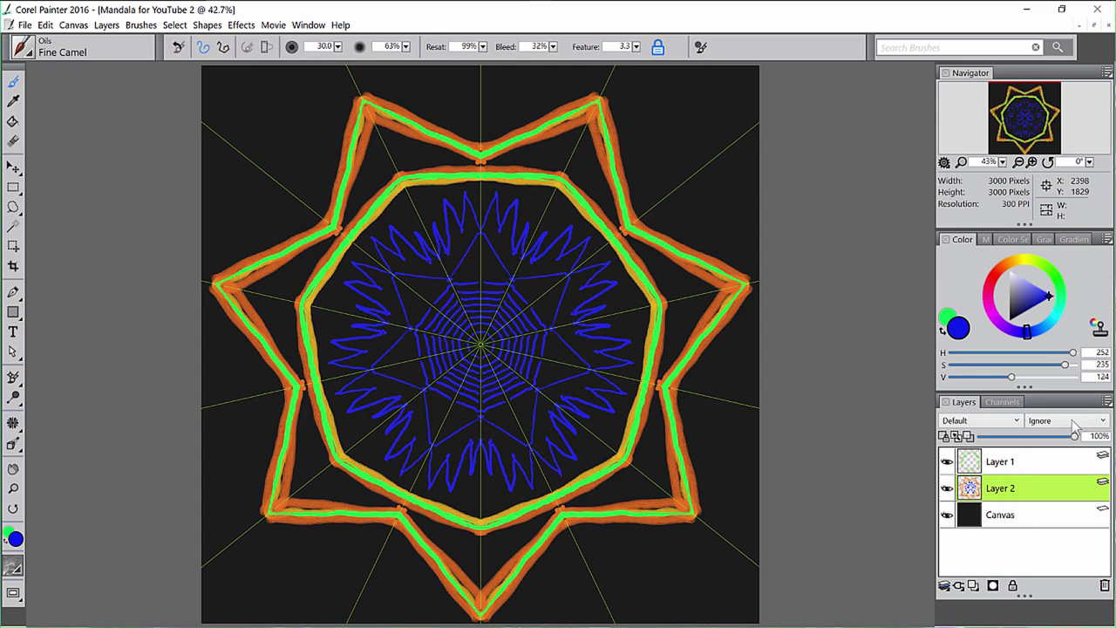
- Pick yellow and add a new Layer 3 above the Canvas
click(1027, 264)
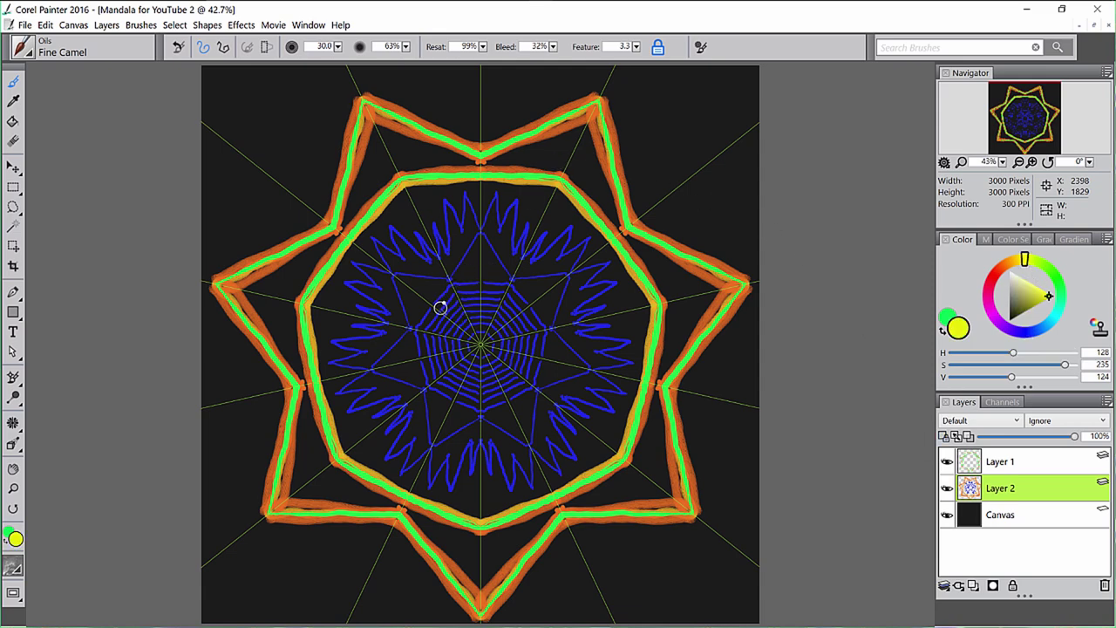
drag(416, 330, 436, 306)
key(ctrl+z)
click(1009, 518)
click(992, 586)
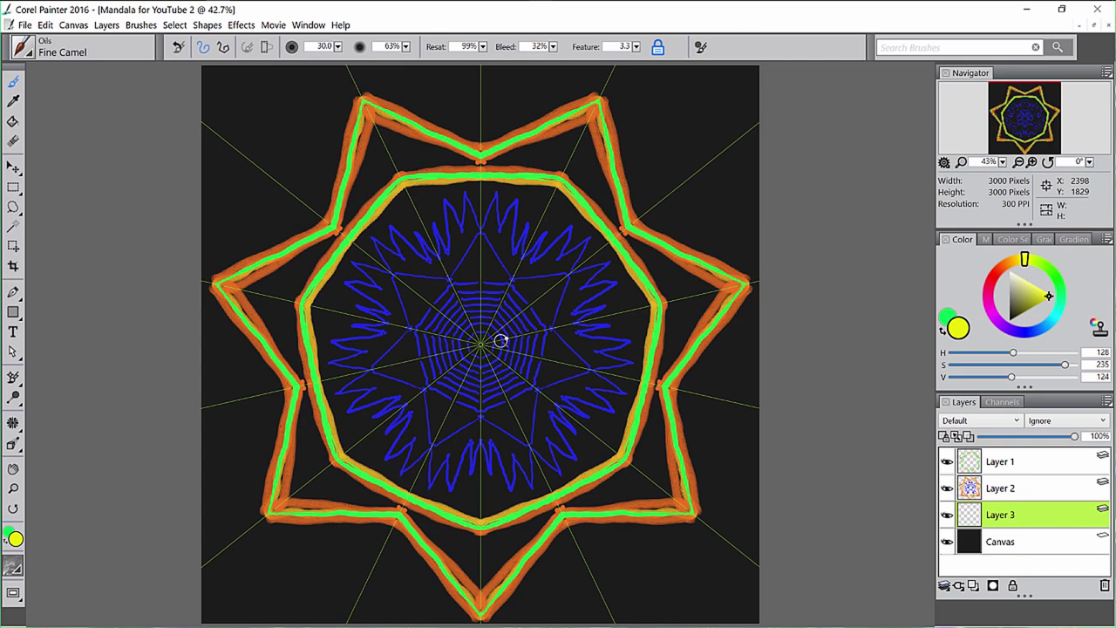
- Paint mirrored yellow spokes from the centre and small yellow loops around the inner ring
drag(489, 342, 583, 287)
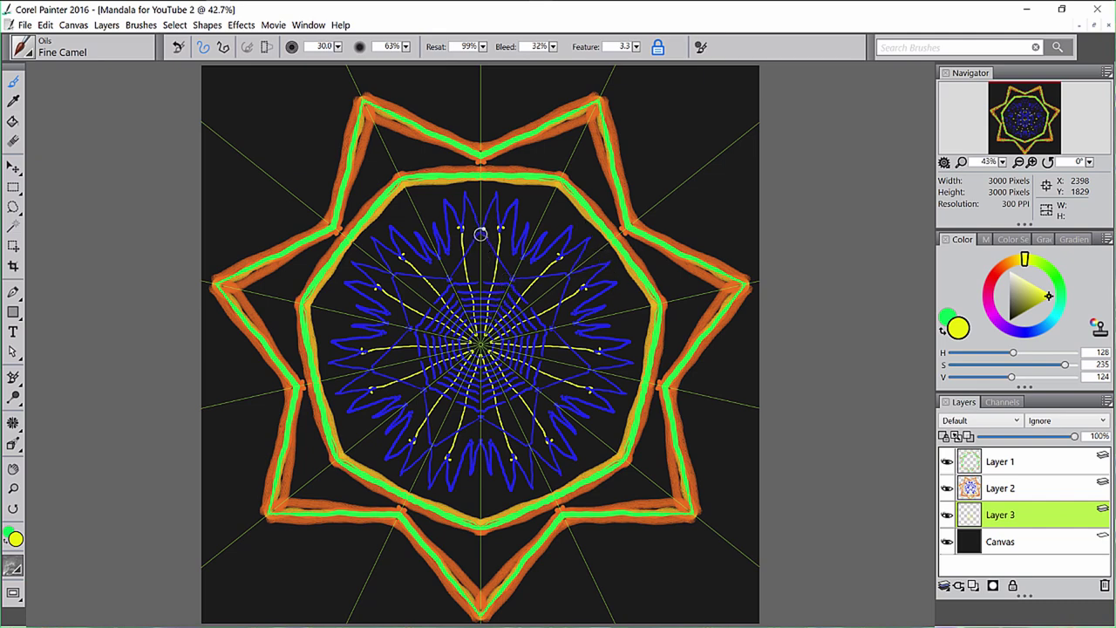
drag(483, 236, 482, 341)
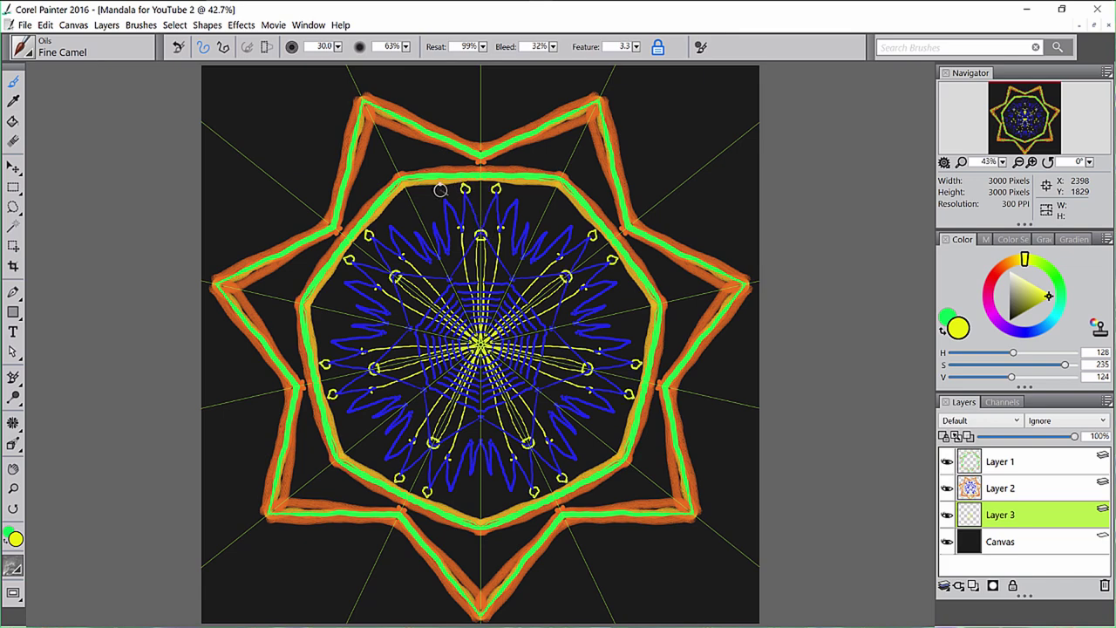
drag(440, 190, 431, 216)
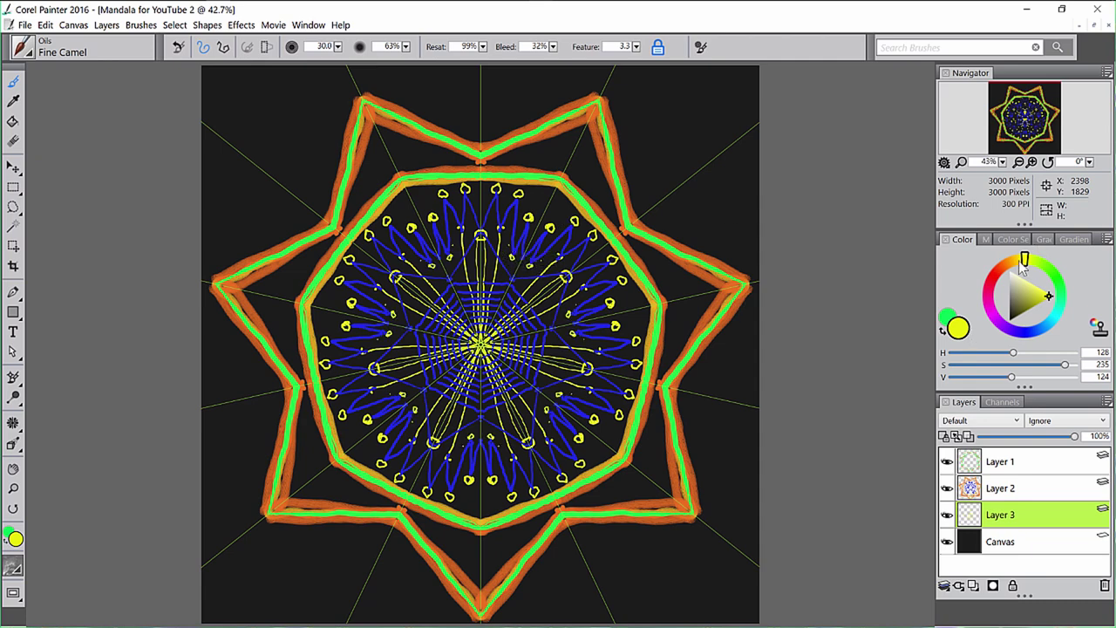
- Pick purple and add a new Layer 4 above the Canvas
click(1004, 329)
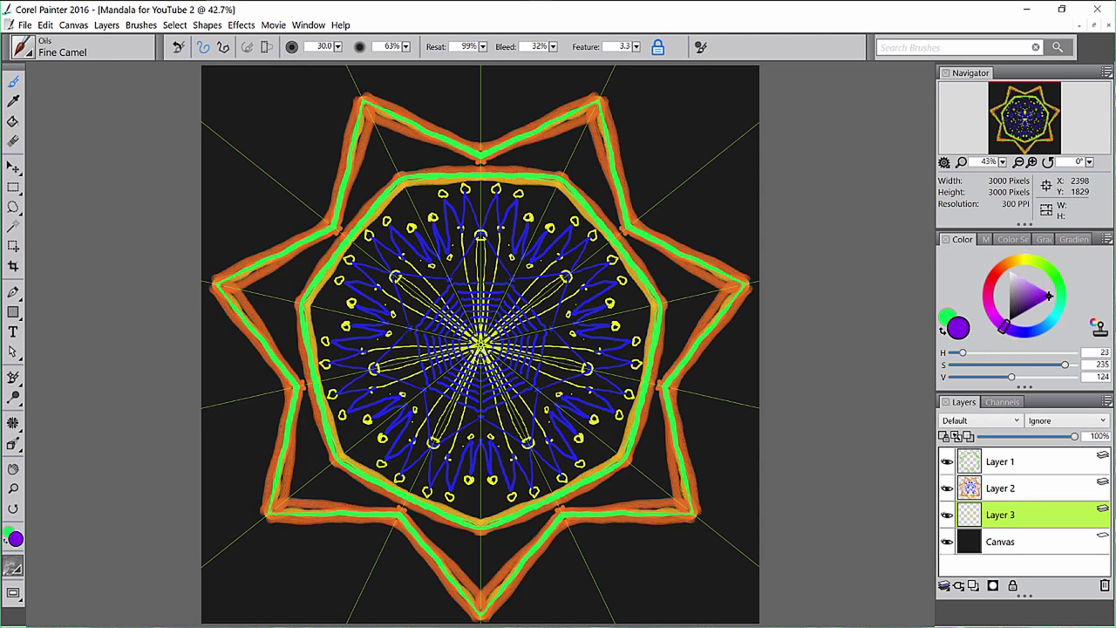
click(1016, 548)
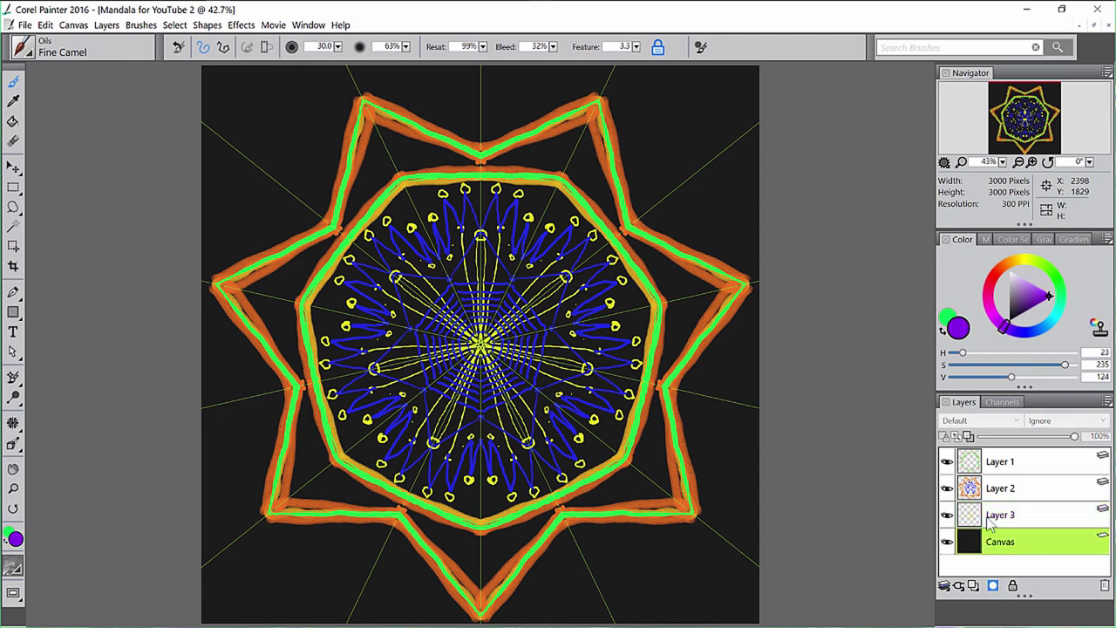
click(1013, 525)
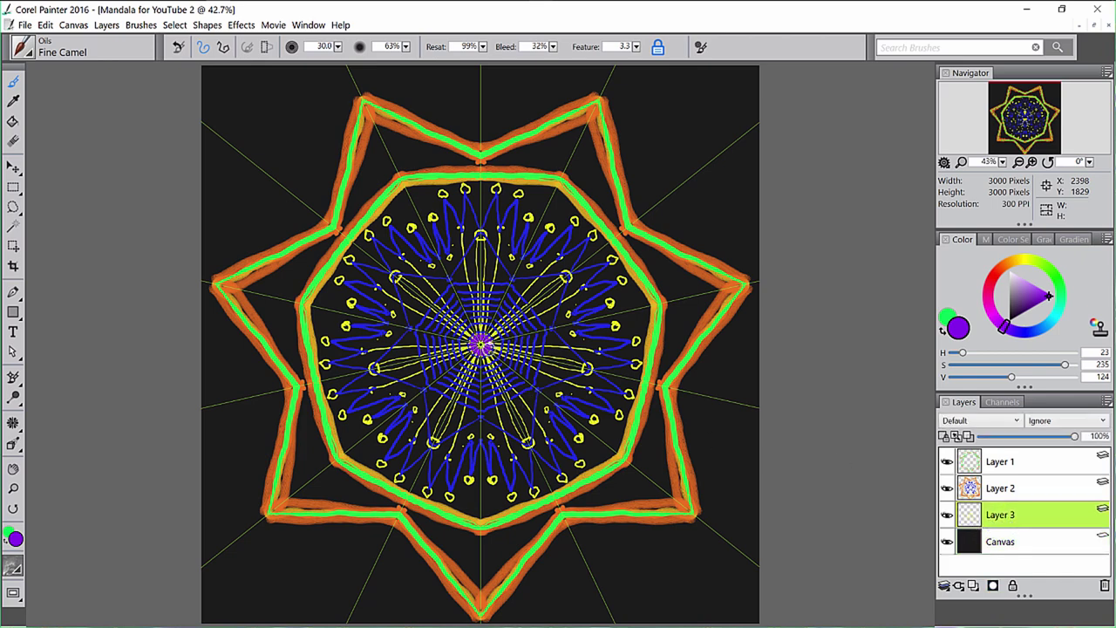
click(1017, 544)
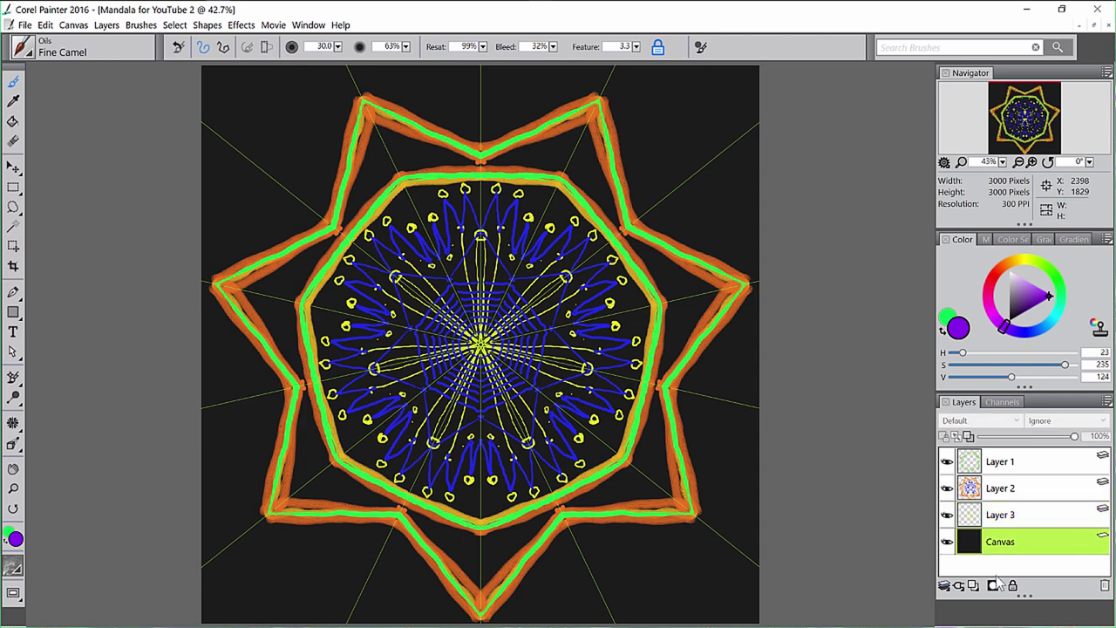
click(974, 585)
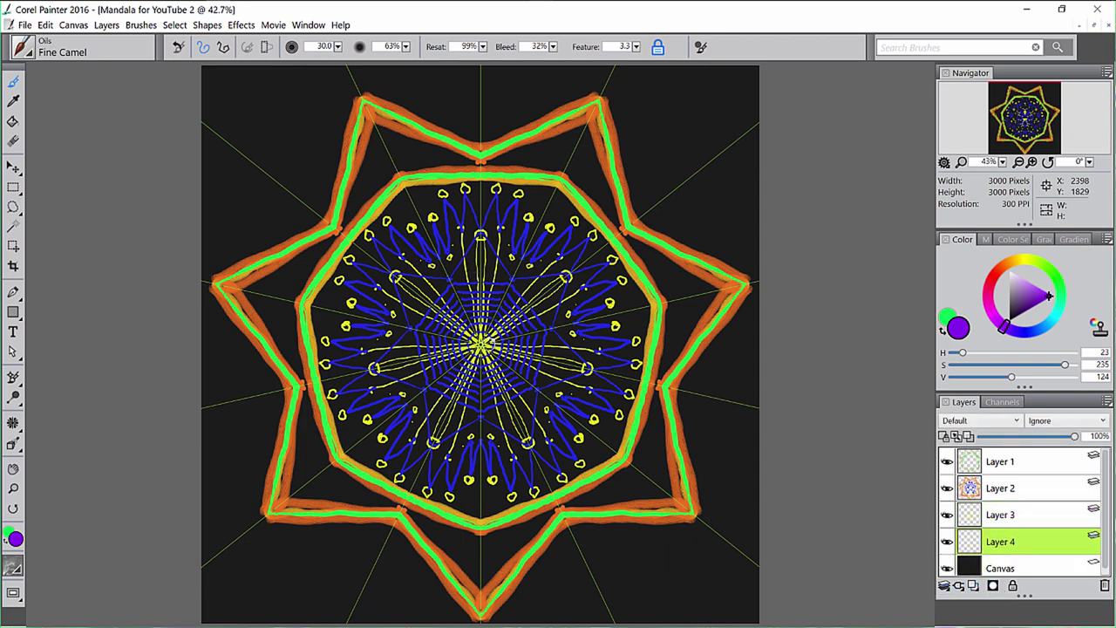
- Paint mirrored purple petals radiating from the centre and a ring around the top yellow dot
drag(484, 347, 568, 273)
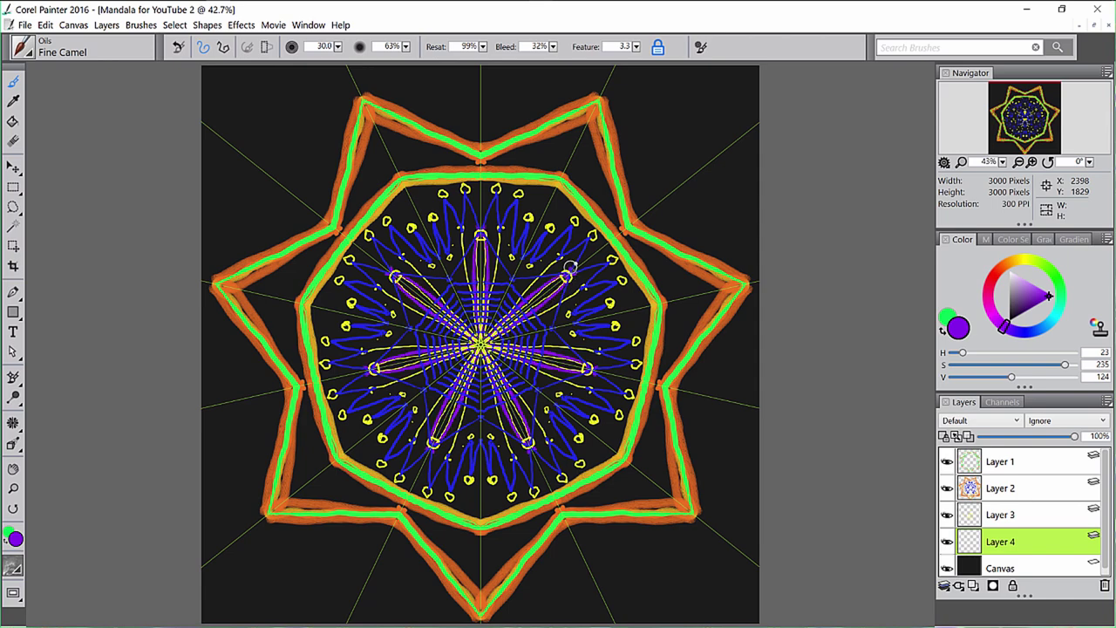
drag(480, 234, 479, 345)
drag(458, 230, 474, 316)
mouse_move(441, 190)
mouse_down()
mouse_move(434, 197)
mouse_move(448, 199)
mouse_move(443, 184)
mouse_move(467, 193)
mouse_move(462, 183)
mouse_up()
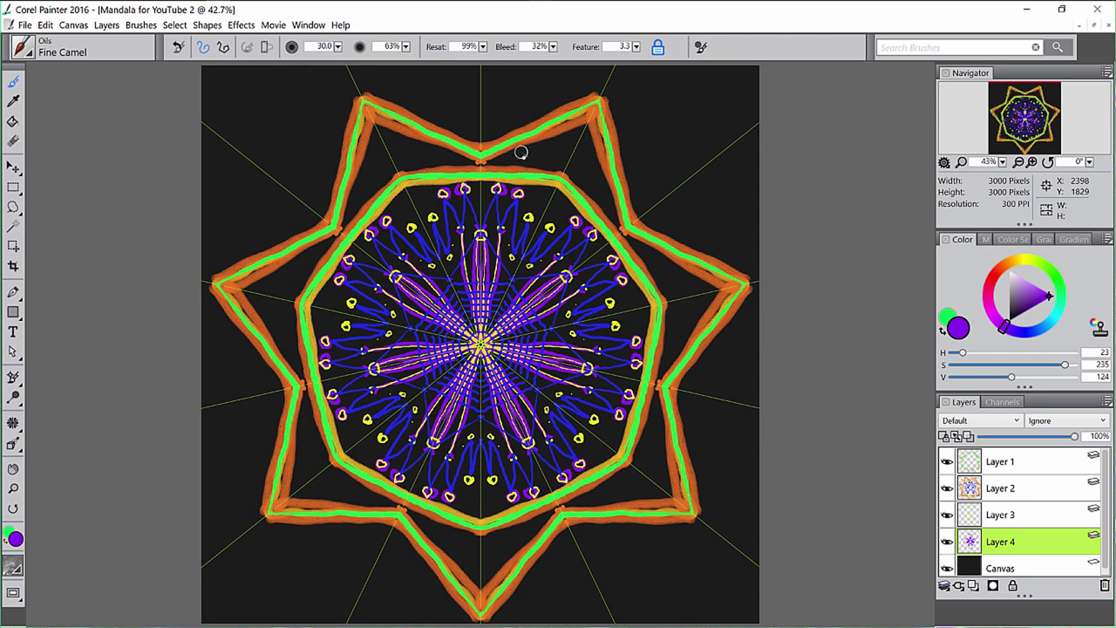
- Undo the extra ring, resample purple from the painting, and trace a line outside the orange star
key(ctrl+z)
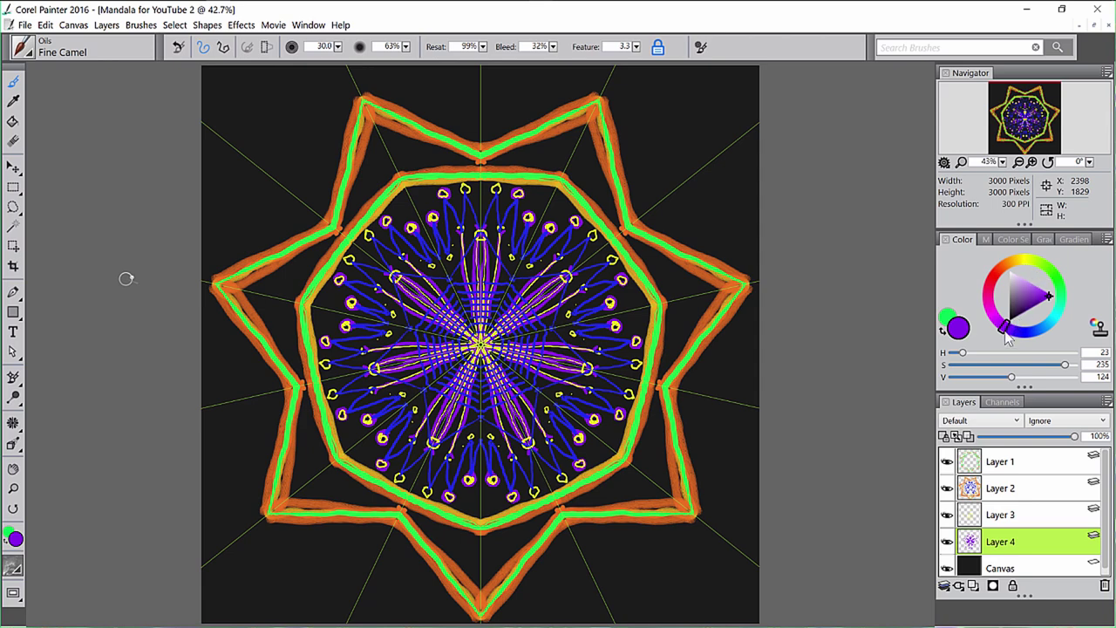
click(1051, 272)
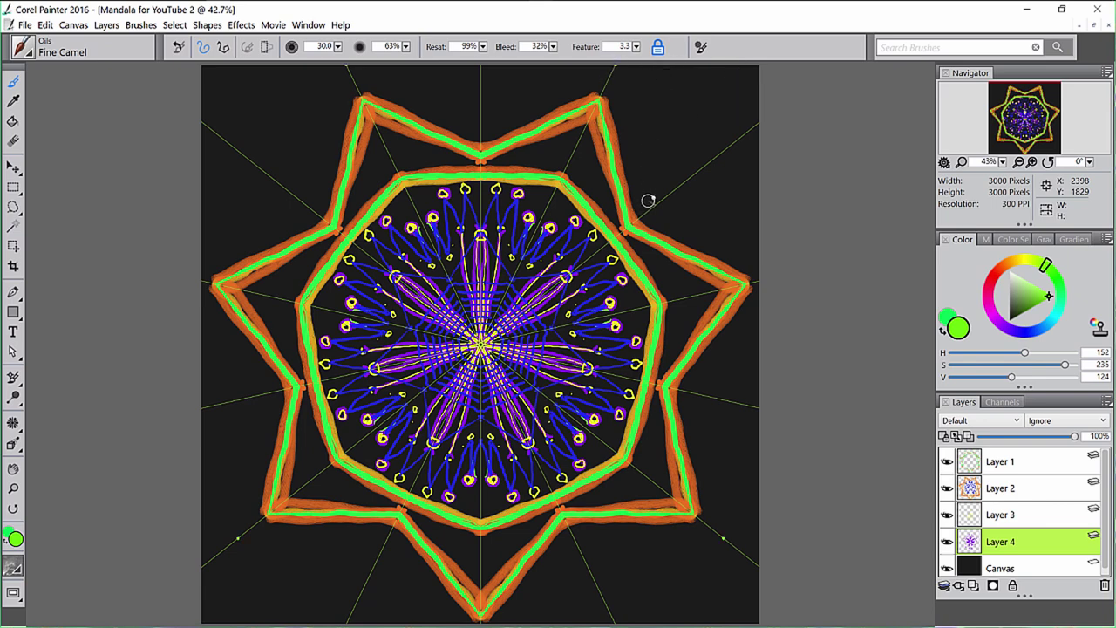
click(1004, 331)
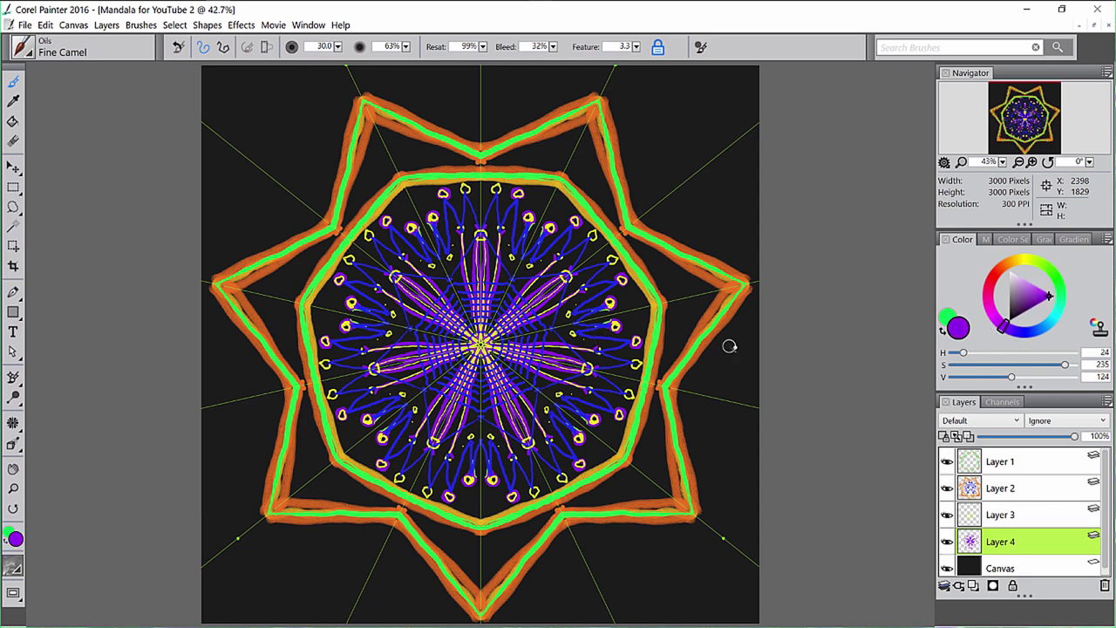
alt+click(533, 396)
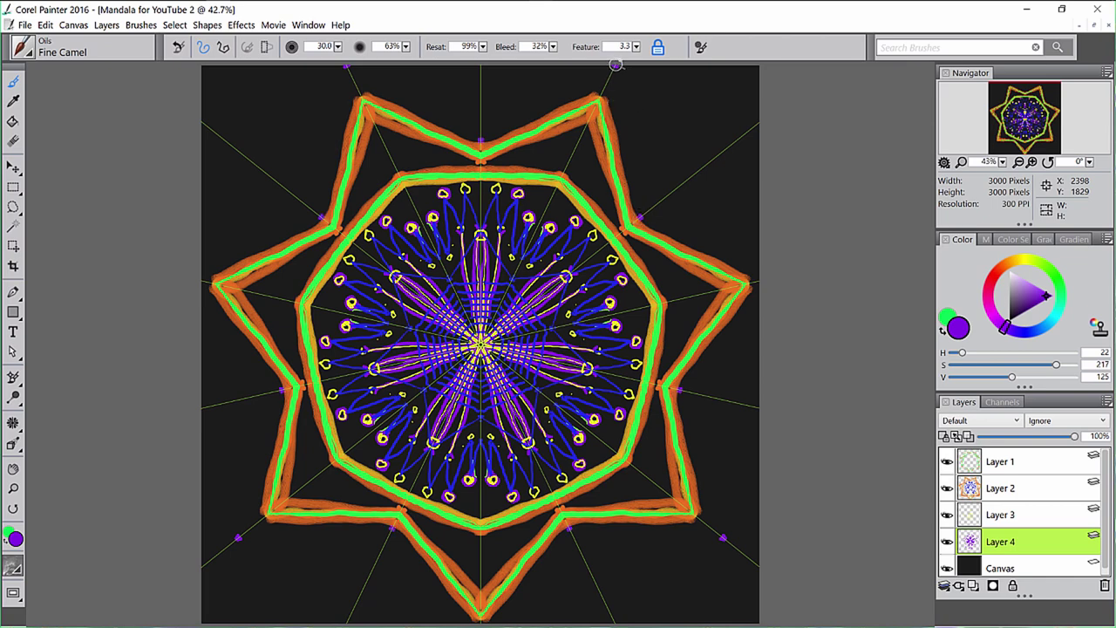
drag(616, 67, 636, 216)
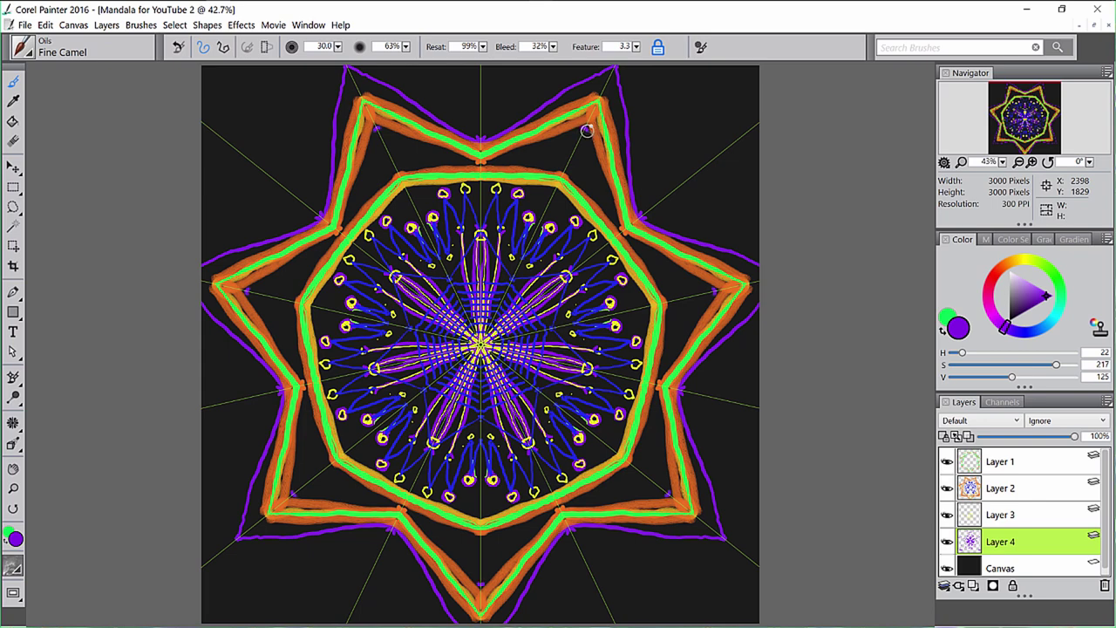
- Thicken the purple border along the star's outer edges and right arm
drag(588, 135, 599, 170)
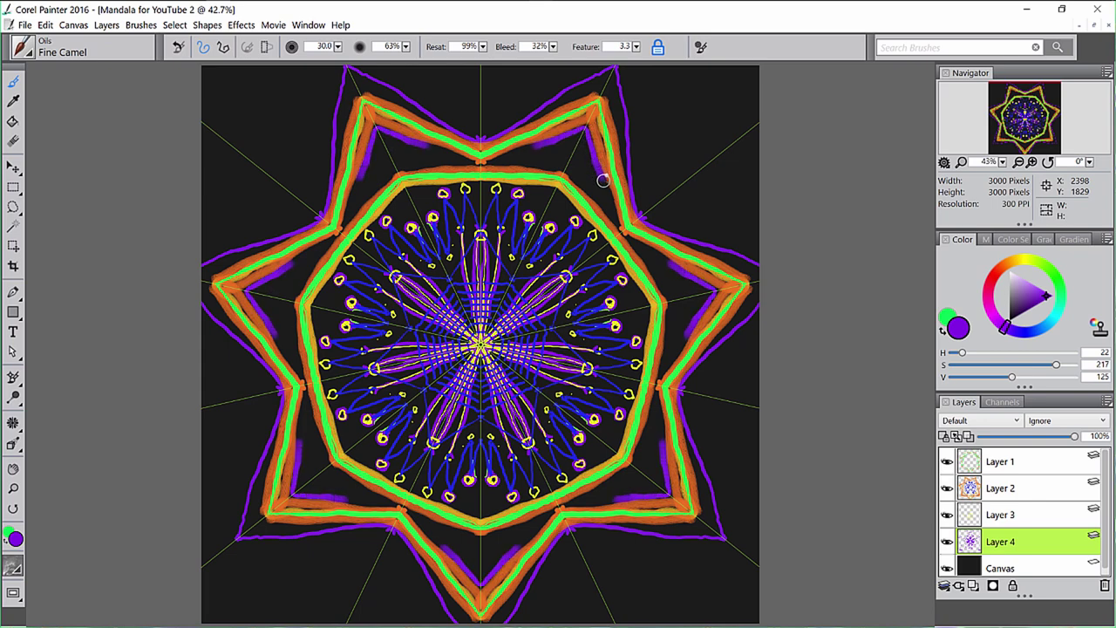
mouse_move(602, 180)
mouse_down()
mouse_move(620, 228)
mouse_move(600, 239)
mouse_move(646, 306)
mouse_up()
drag(615, 64, 637, 214)
- Set brush opacity to 100% and feature to 0.0, then dab short purple dashes in the background
click(405, 48)
click(405, 48)
drag(290, 56, 344, 56)
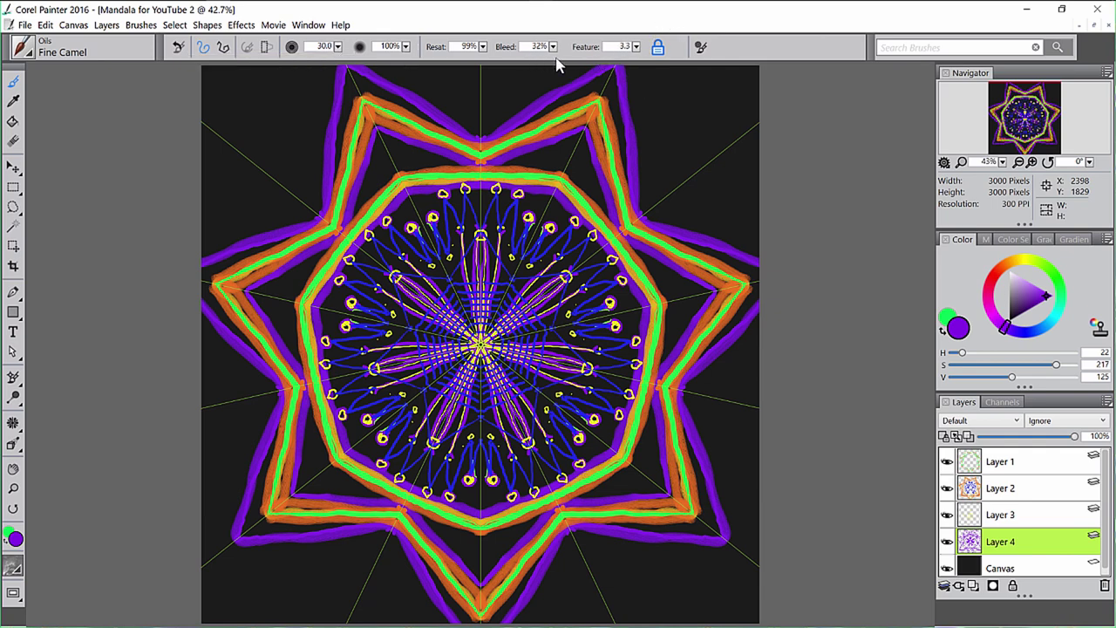
click(636, 47)
drag(453, 57, 642, 68)
click(664, 164)
drag(664, 165, 662, 179)
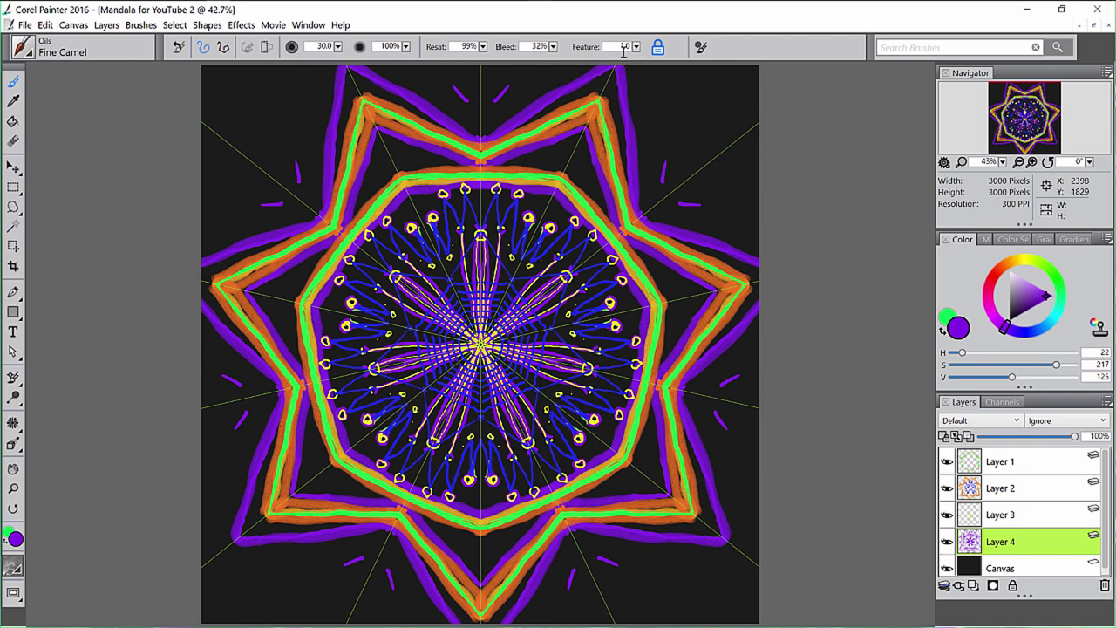
- Reset the brush and choose Fine Camel Mine from the Favorites palette, size 7.7, 100% opacity
click(178, 46)
click(307, 26)
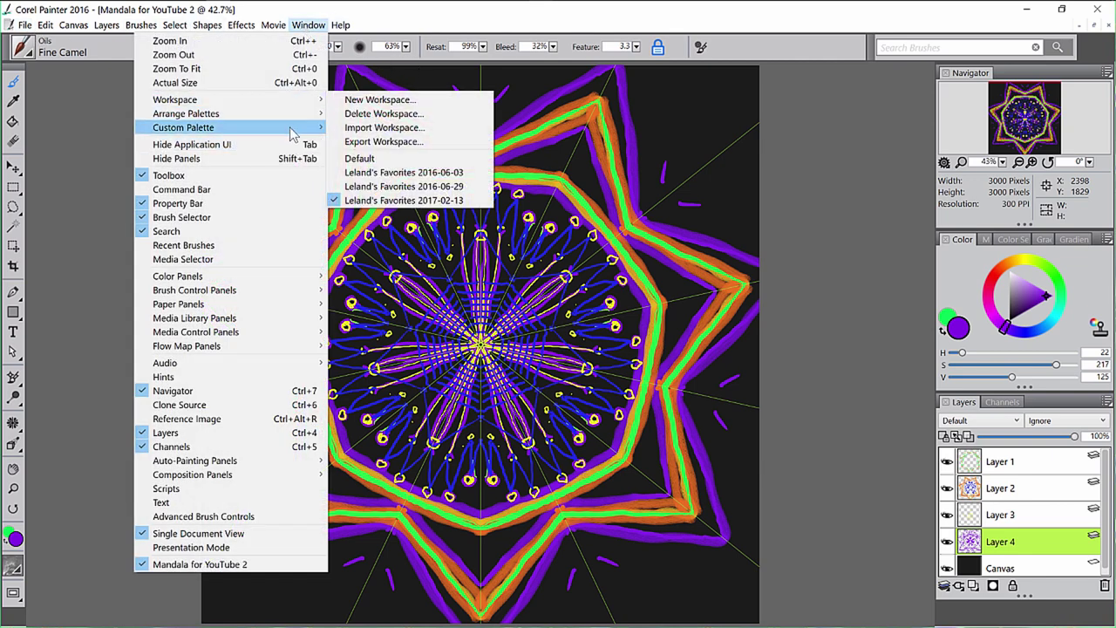
mouse_move(310, 128)
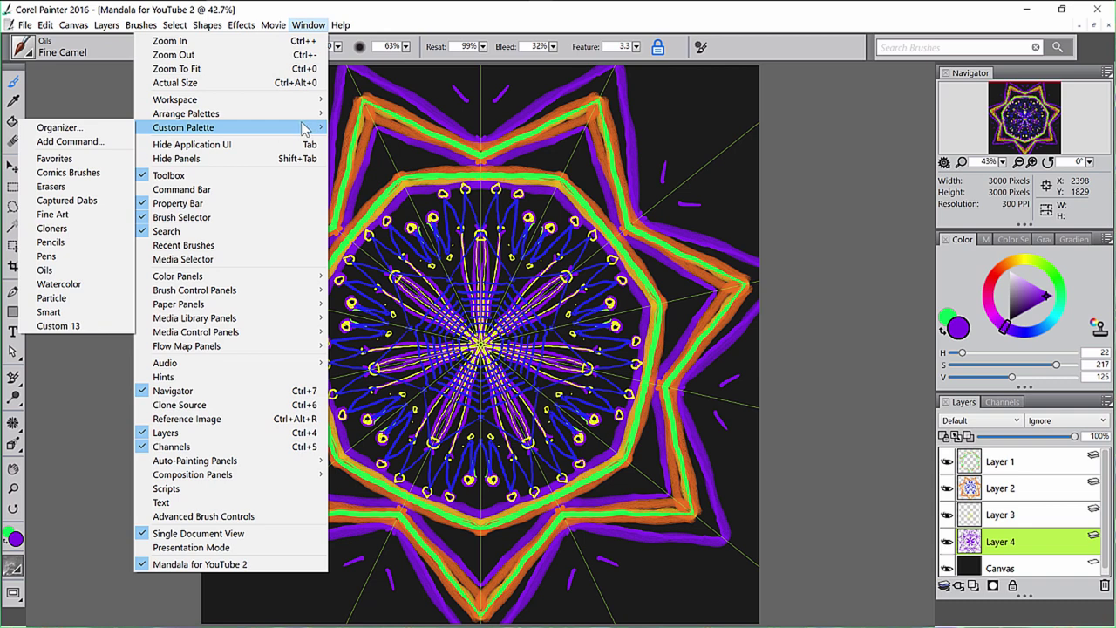
click(103, 159)
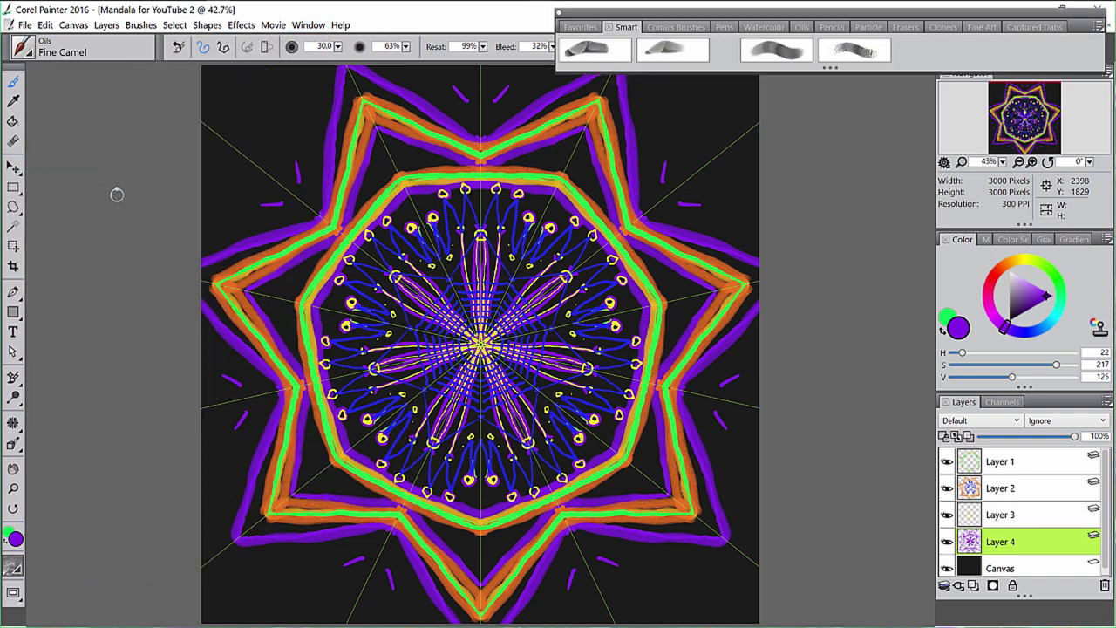
click(577, 28)
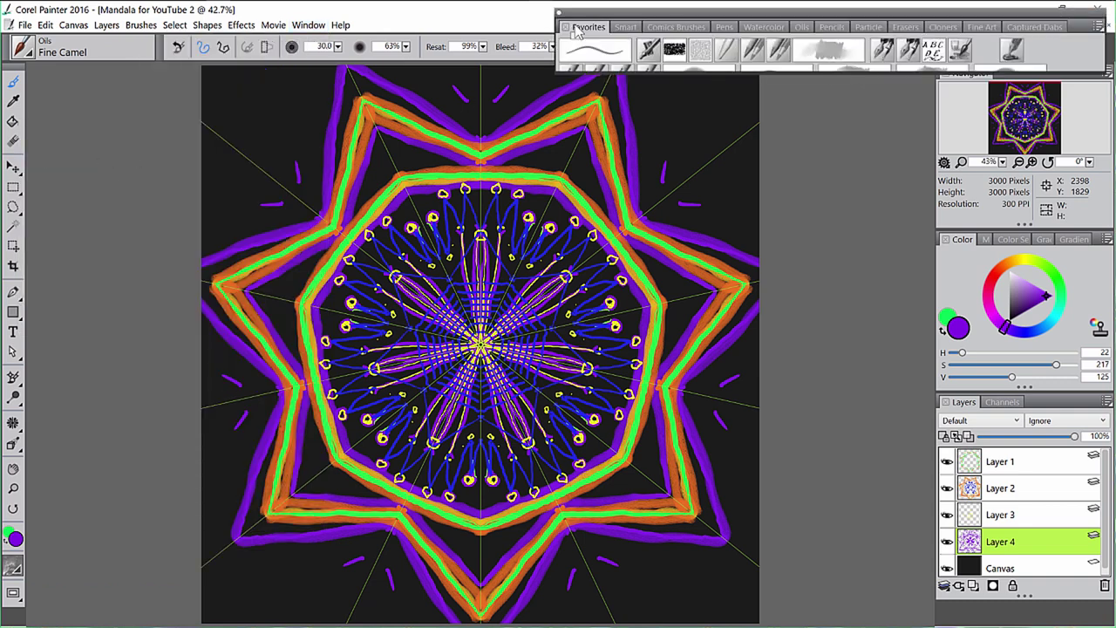
click(594, 54)
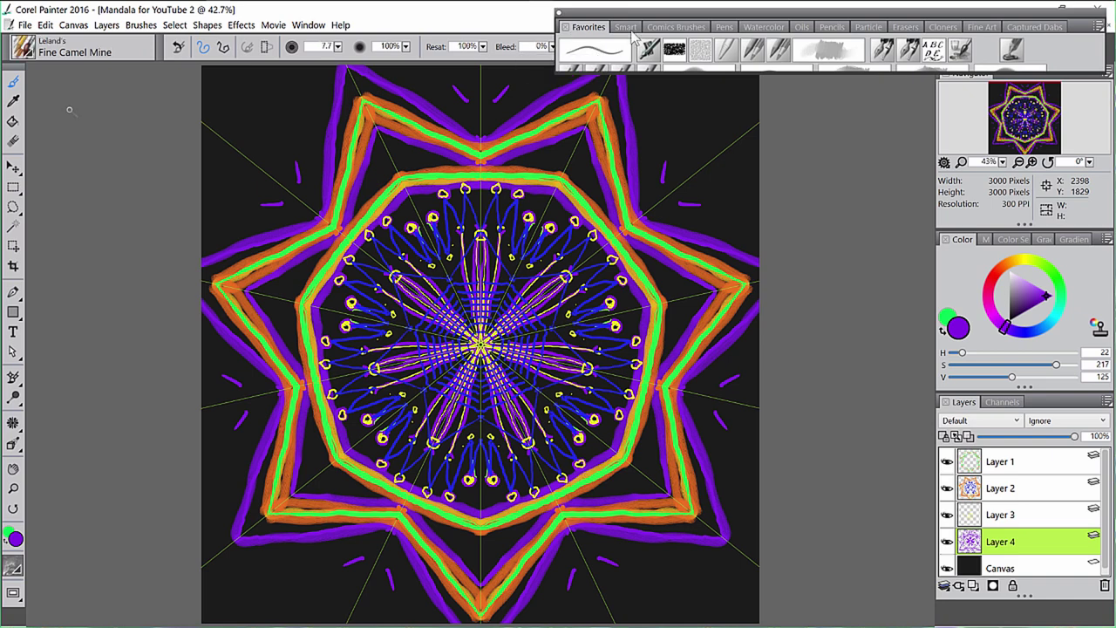
drag(764, 18, 761, 20)
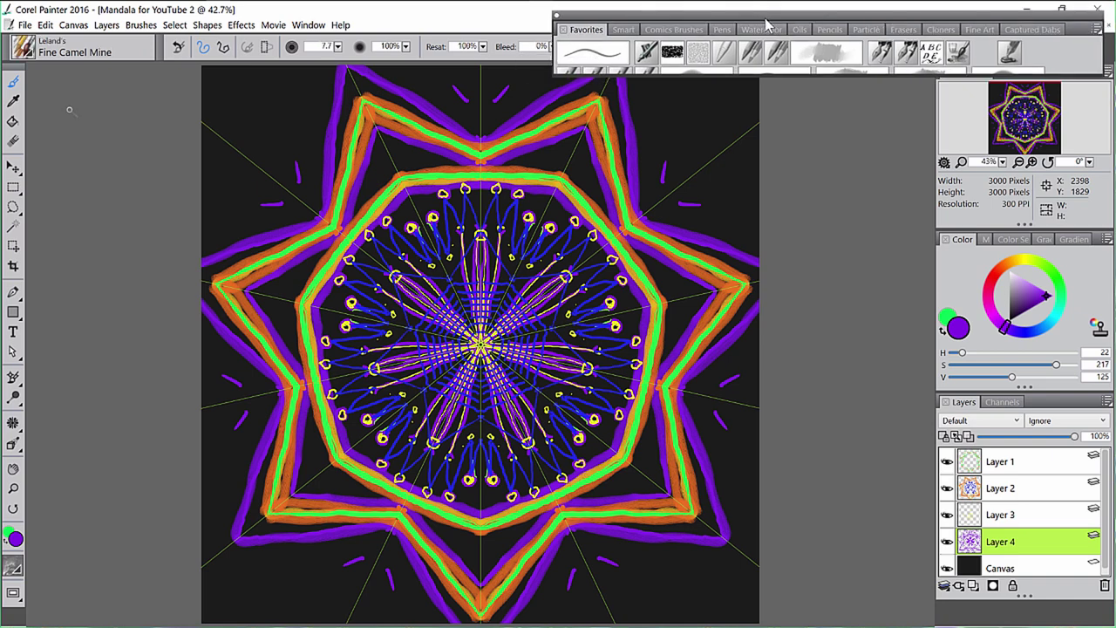
- Paint short feathered purple accents outside the star, undoing the longer wispy stroke
click(563, 30)
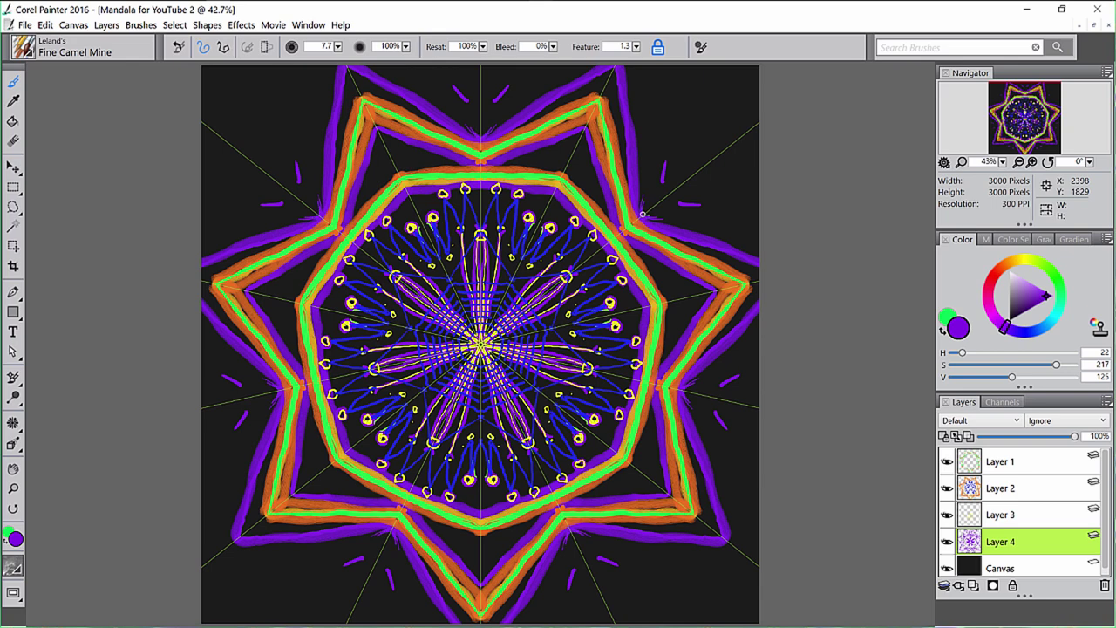
drag(643, 211, 672, 191)
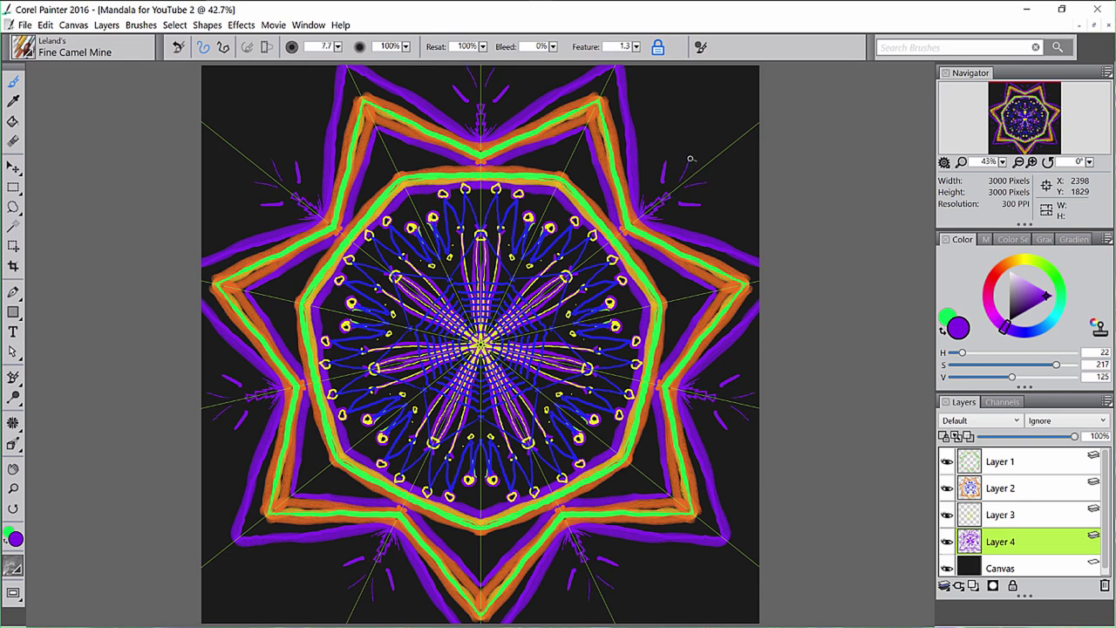
mouse_move(695, 137)
mouse_down()
mouse_move(698, 99)
mouse_move(724, 84)
mouse_up()
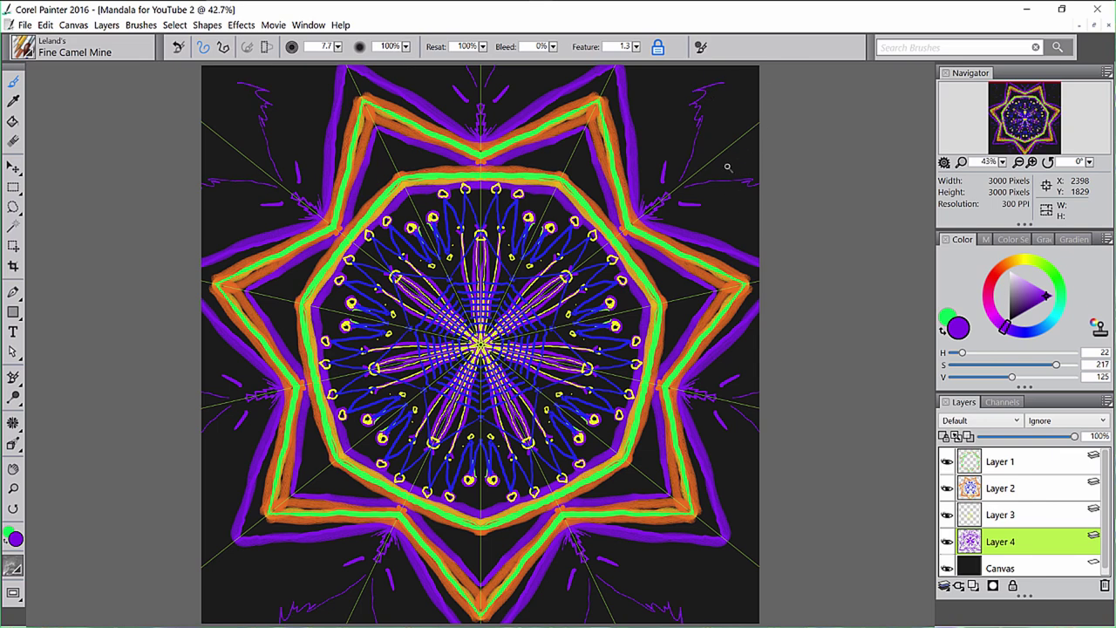
key(ctrl+z)
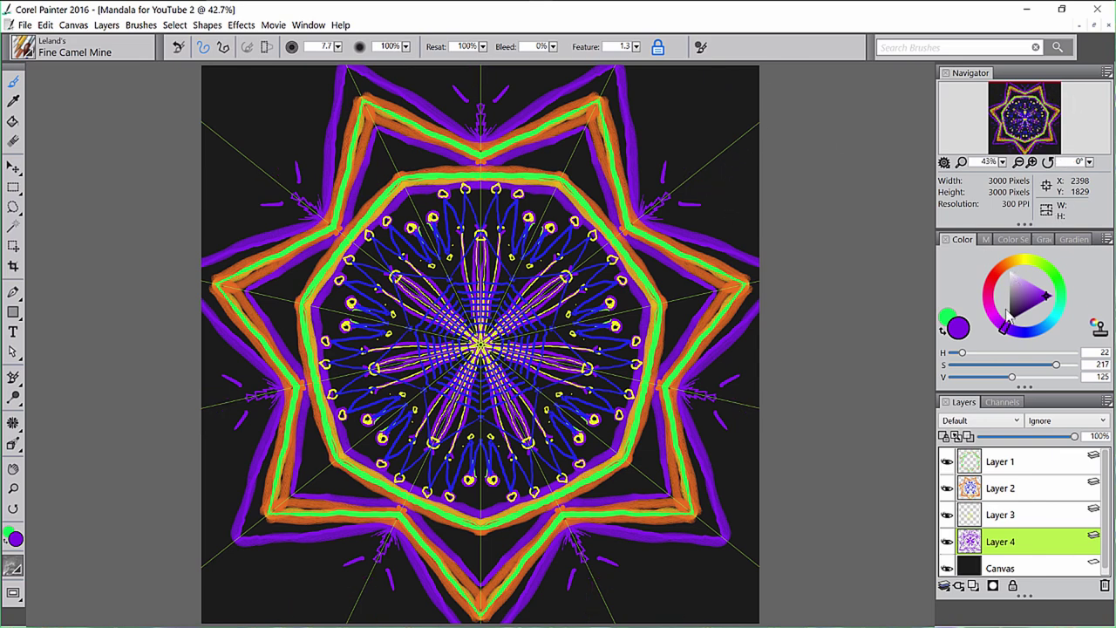
- Choose yellow as the paint colour and add a new layer above the Canvas
click(1017, 261)
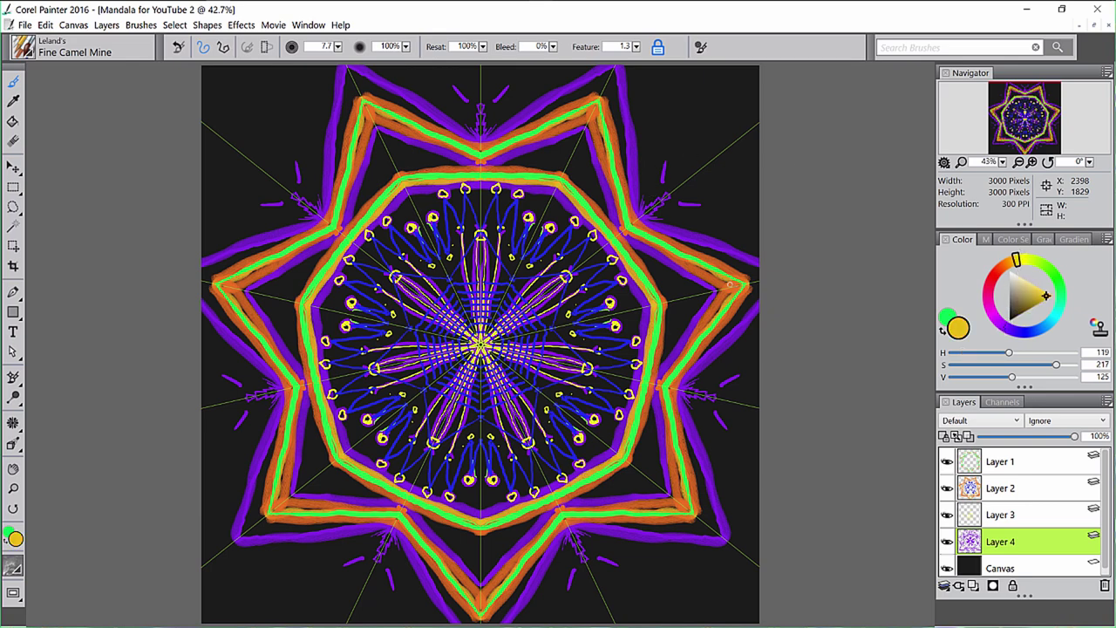
click(1011, 568)
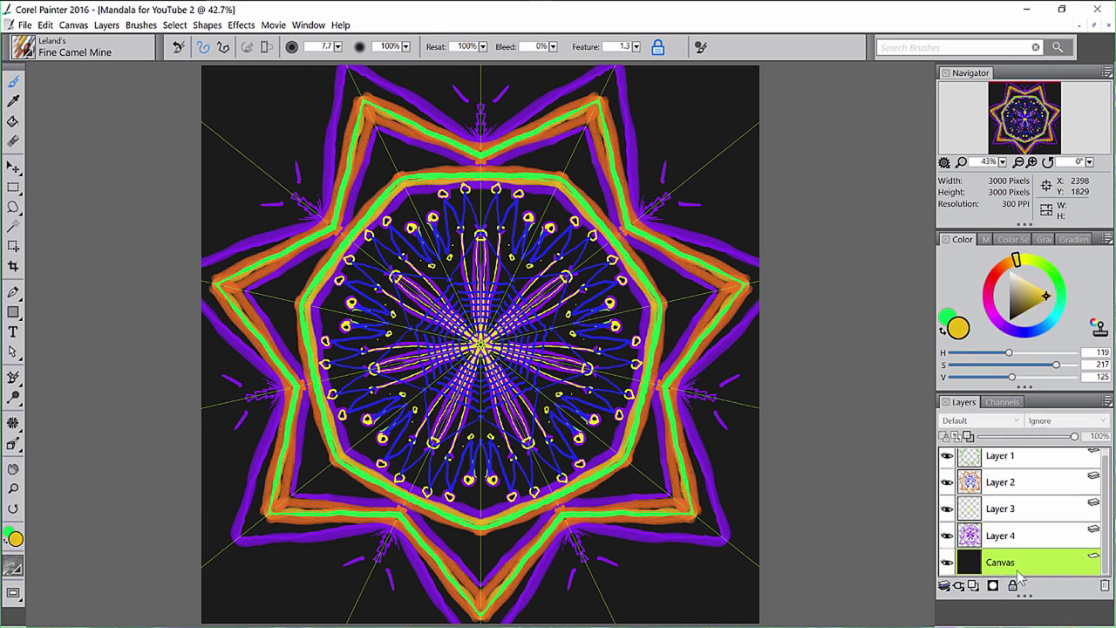
click(973, 586)
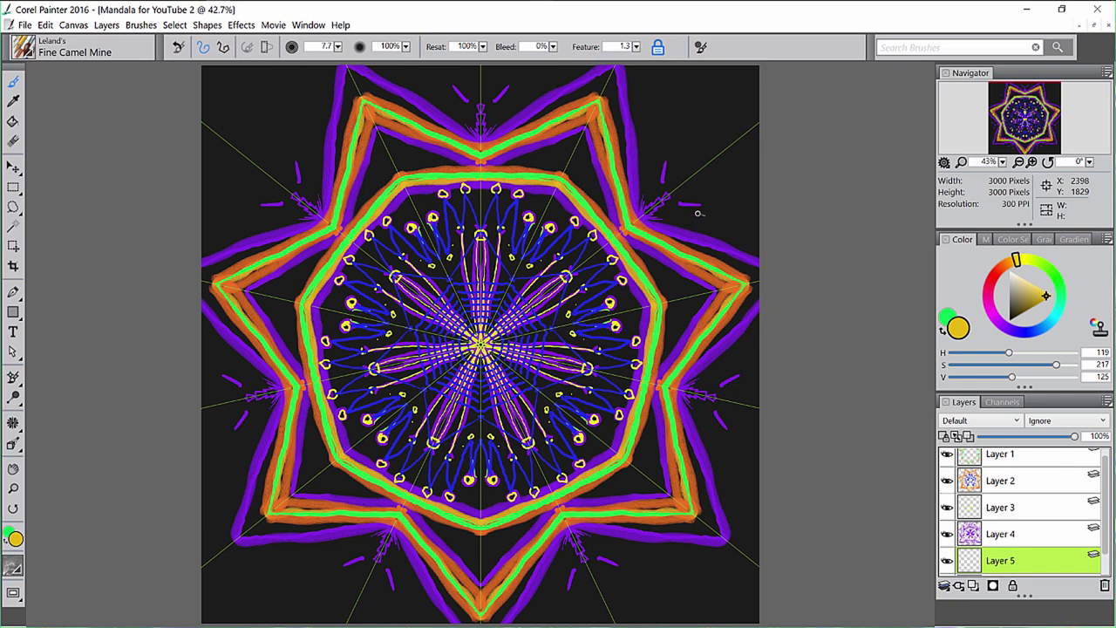
- Paint mirrored yellow hatch strokes fanning out around the star points
mouse_move(700, 211)
mouse_down()
mouse_move(703, 233)
mouse_move(675, 228)
mouse_up()
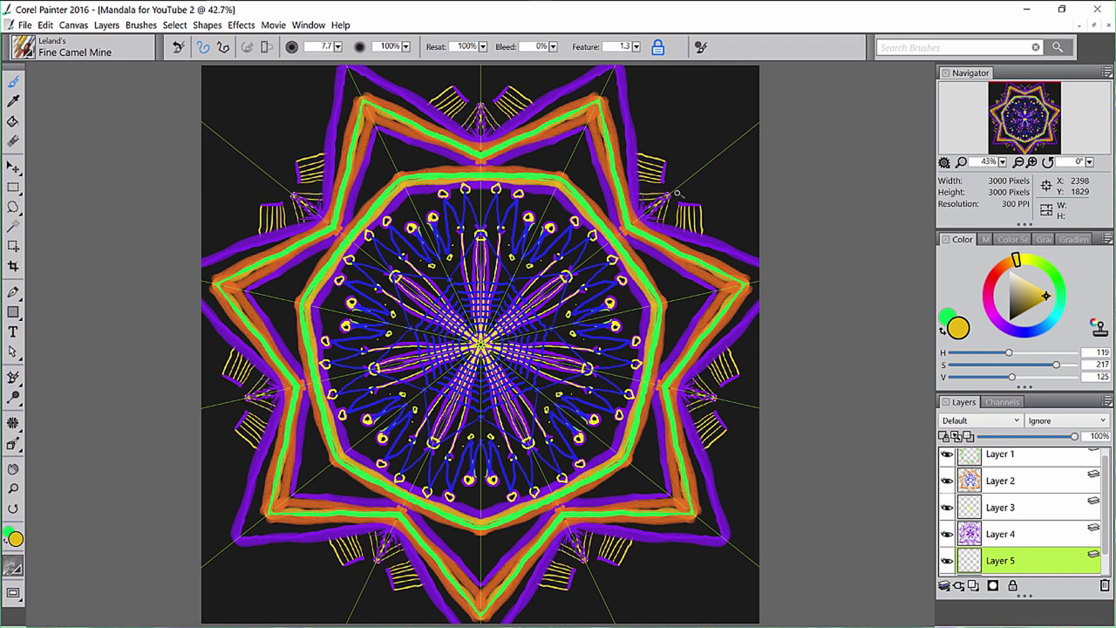
drag(676, 192, 670, 223)
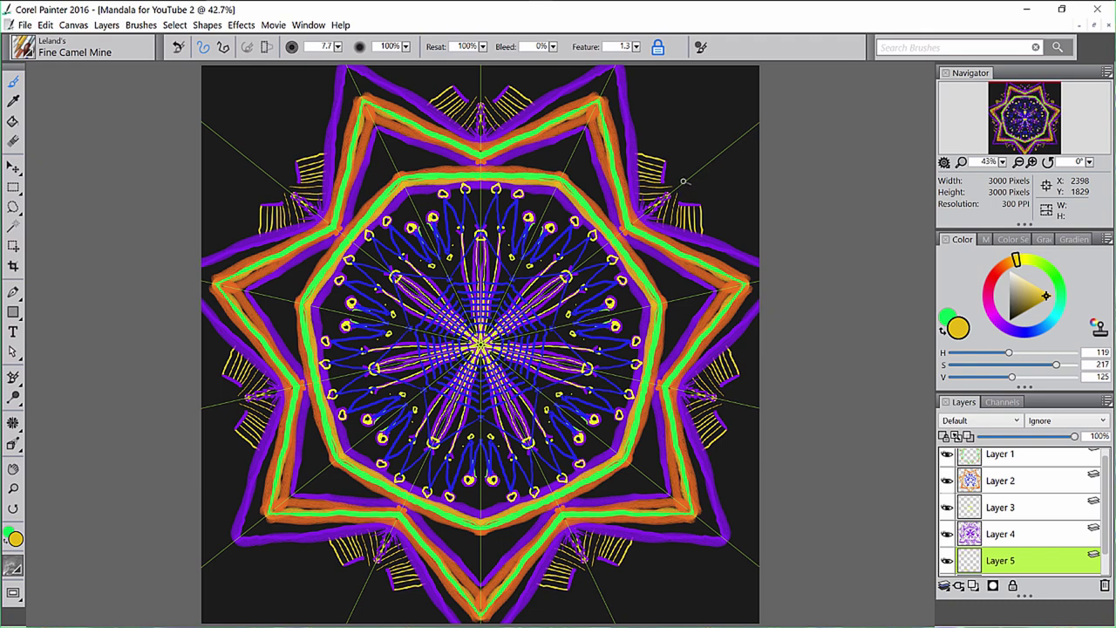
drag(682, 184, 678, 195)
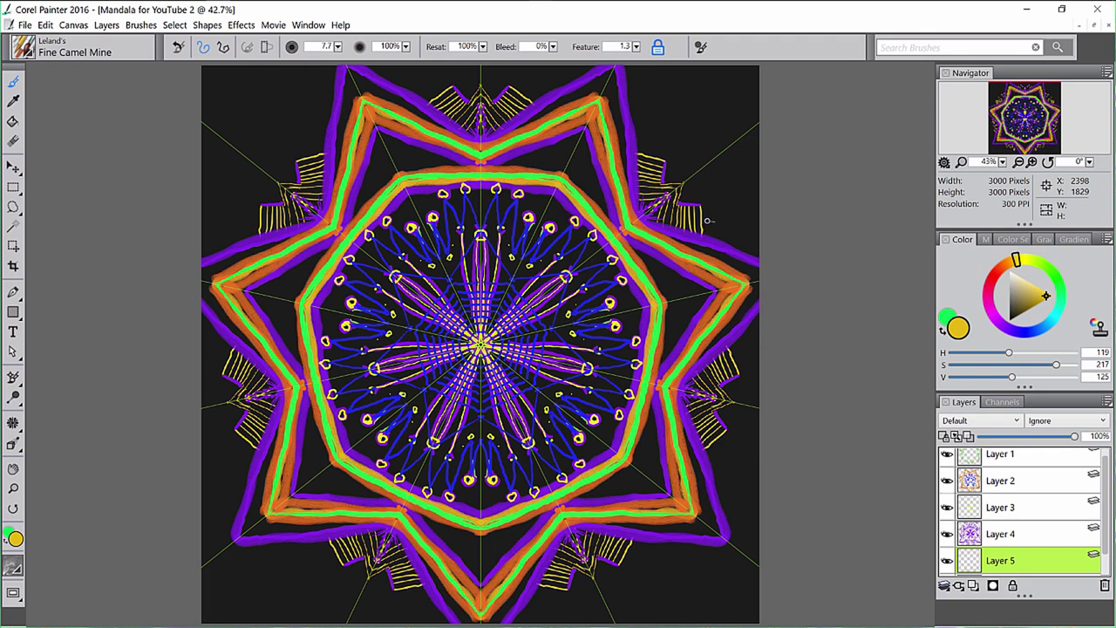
mouse_move(708, 220)
mouse_down()
mouse_move(725, 243)
mouse_move(729, 223)
mouse_move(730, 246)
mouse_move(733, 225)
mouse_move(734, 247)
mouse_move(741, 210)
mouse_move(742, 246)
mouse_move(749, 199)
mouse_move(748, 248)
mouse_move(754, 200)
mouse_move(755, 248)
mouse_move(758, 171)
mouse_move(757, 248)
mouse_up()
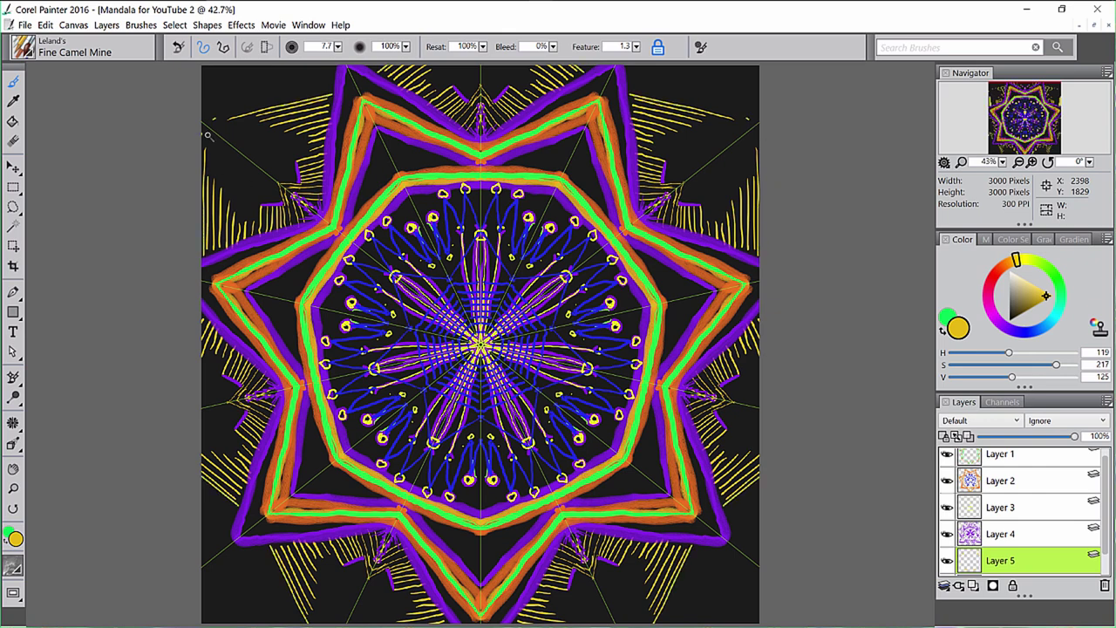
drag(206, 130, 210, 132)
- Switch the paint colour to red and undo a stray top-left corner stroke
click(990, 280)
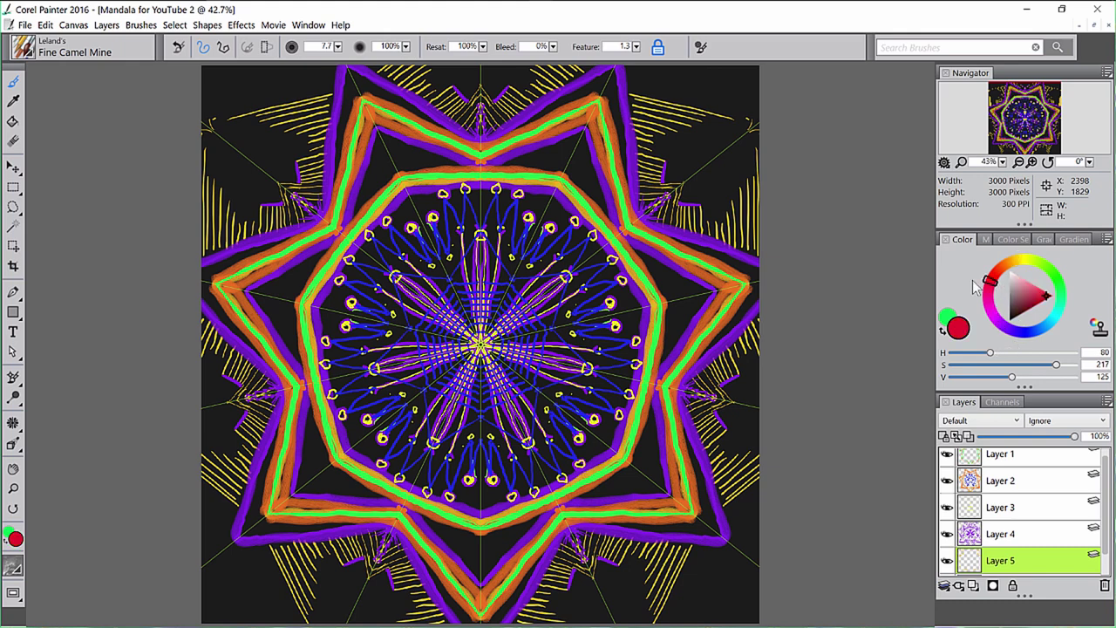
mouse_move(213, 139)
mouse_down()
mouse_move(222, 143)
mouse_move(214, 159)
mouse_move(242, 167)
mouse_move(231, 172)
mouse_move(253, 144)
mouse_move(259, 182)
mouse_up()
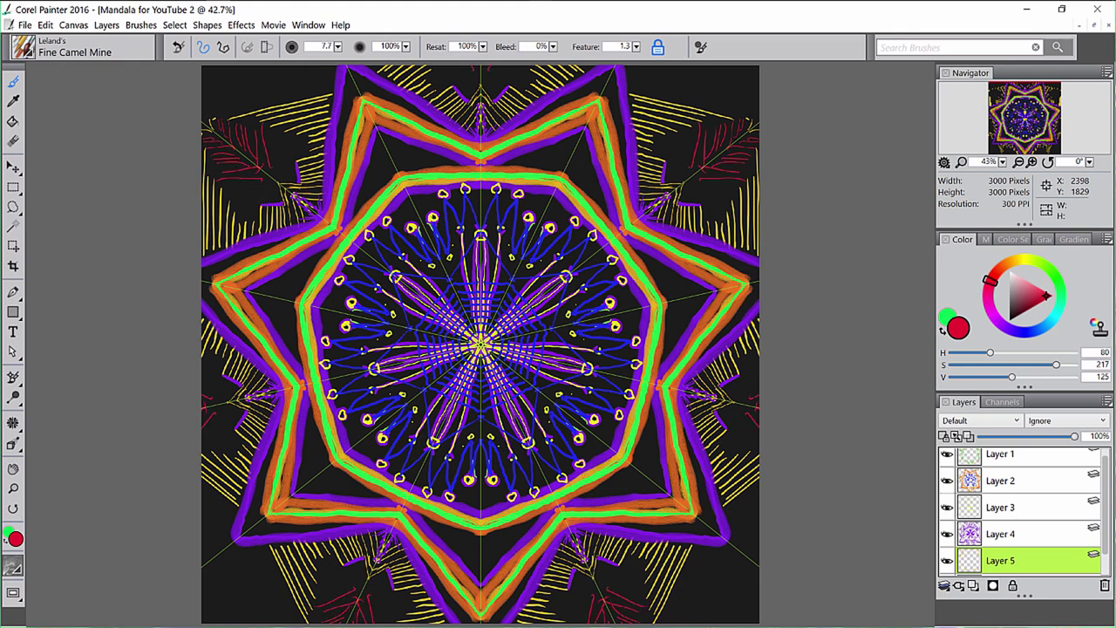
key(ctrl+z)
key(ctrl+z)
key(ctrl+z)
key(ctrl+z)
key(ctrl+z)
key(ctrl+z)
key(ctrl+z)
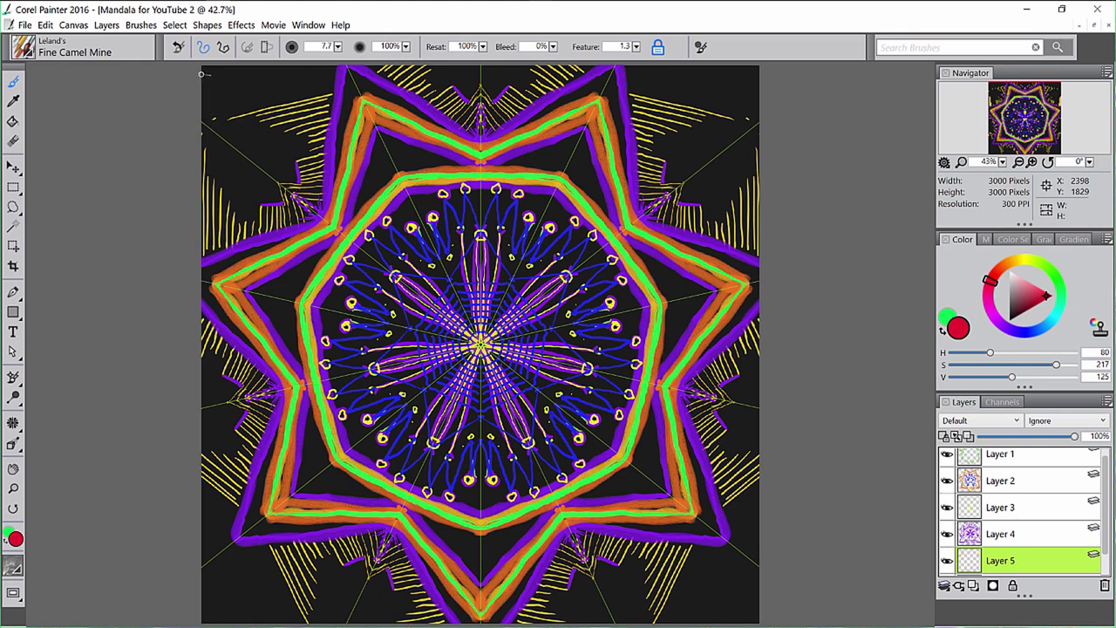
- Build up mirrored red hatching in the top-left corner and over the bottom-right corner
drag(201, 95, 214, 130)
drag(206, 92, 224, 141)
mouse_move(212, 79)
mouse_down()
mouse_move(232, 144)
mouse_move(218, 66)
mouse_move(260, 165)
mouse_up()
drag(244, 101, 276, 179)
mouse_move(248, 63)
mouse_down()
mouse_move(274, 176)
mouse_move(253, 67)
mouse_move(280, 170)
mouse_up()
mouse_move(260, 78)
mouse_down()
mouse_move(281, 157)
mouse_move(305, 194)
mouse_up()
drag(273, 97, 295, 179)
drag(292, 131, 296, 158)
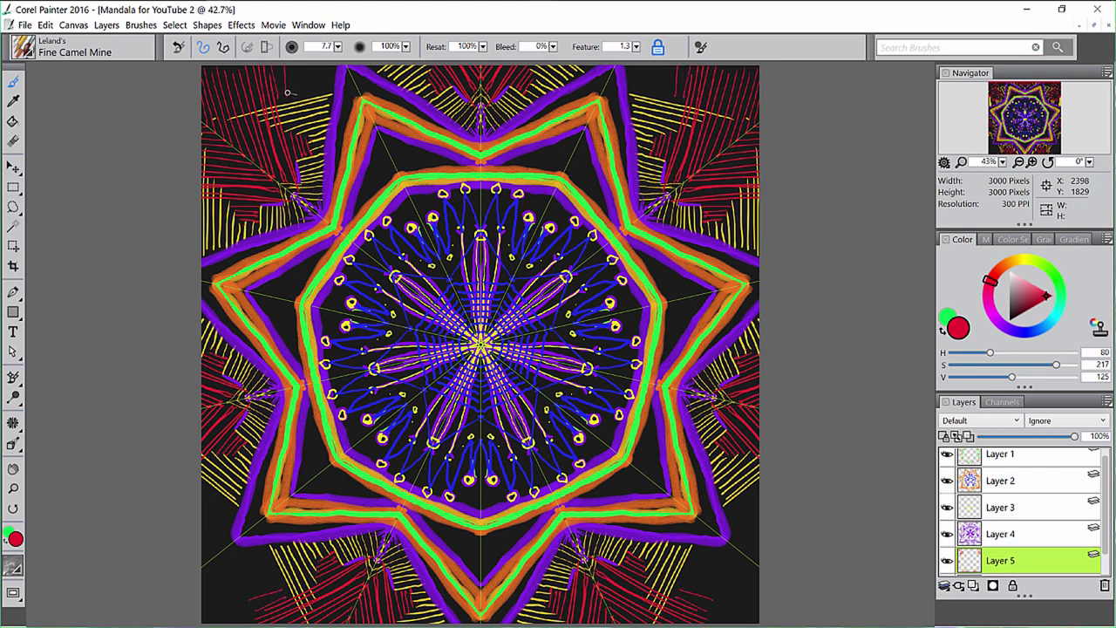
mouse_move(315, 75)
mouse_down()
mouse_move(322, 96)
mouse_move(332, 78)
mouse_up()
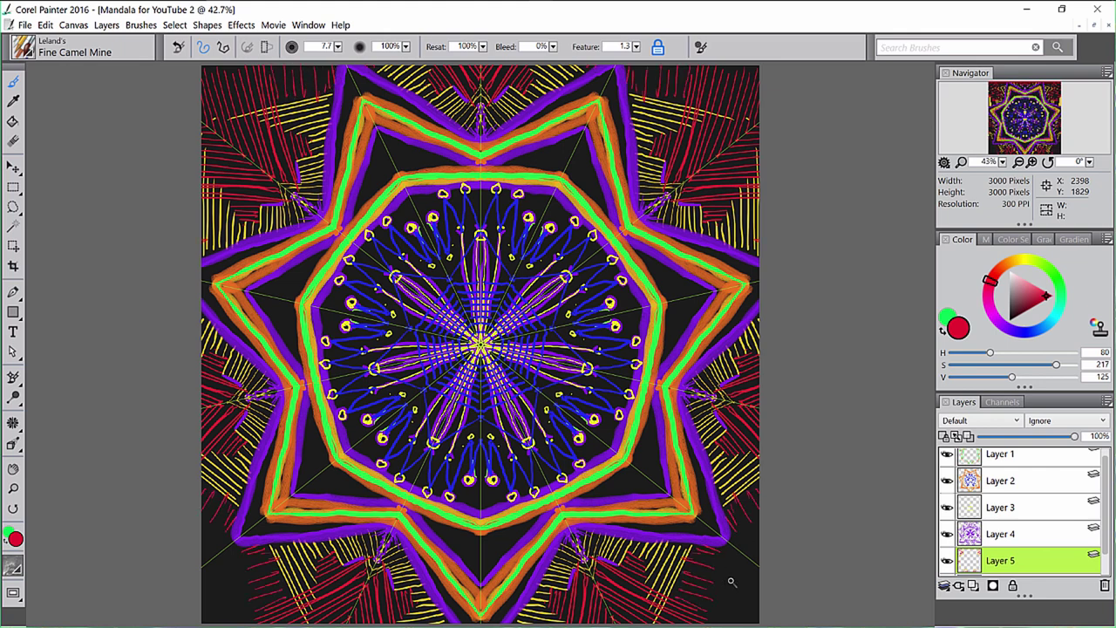
mouse_move(724, 551)
mouse_down()
mouse_move(749, 566)
mouse_move(718, 578)
mouse_move(743, 582)
mouse_move(714, 588)
mouse_move(749, 598)
mouse_move(702, 604)
mouse_move(735, 604)
mouse_move(700, 616)
mouse_move(761, 616)
mouse_move(758, 579)
mouse_move(757, 623)
mouse_move(763, 594)
mouse_move(748, 582)
mouse_move(739, 603)
mouse_move(754, 562)
mouse_move(731, 601)
mouse_move(755, 537)
mouse_move(715, 610)
mouse_move(739, 543)
mouse_move(701, 616)
mouse_move(735, 540)
mouse_move(687, 617)
mouse_move(710, 559)
mouse_move(682, 618)
mouse_move(687, 573)
mouse_move(669, 619)
mouse_move(691, 597)
mouse_move(687, 609)
mouse_move(705, 554)
mouse_move(675, 617)
mouse_move(647, 594)
mouse_move(641, 619)
mouse_move(640, 604)
mouse_move(623, 614)
mouse_move(629, 554)
mouse_move(606, 581)
mouse_up()
- Add small mirrored purple strokes, then set the colour to magenta (H 44, S 217, V 125)
click(1005, 327)
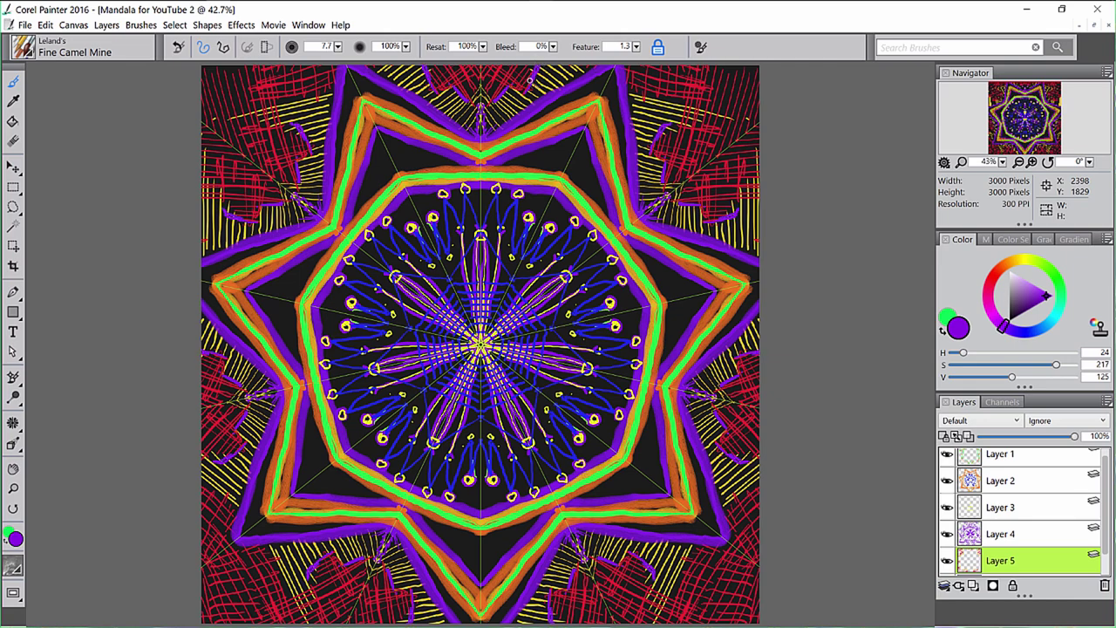
drag(534, 76, 530, 87)
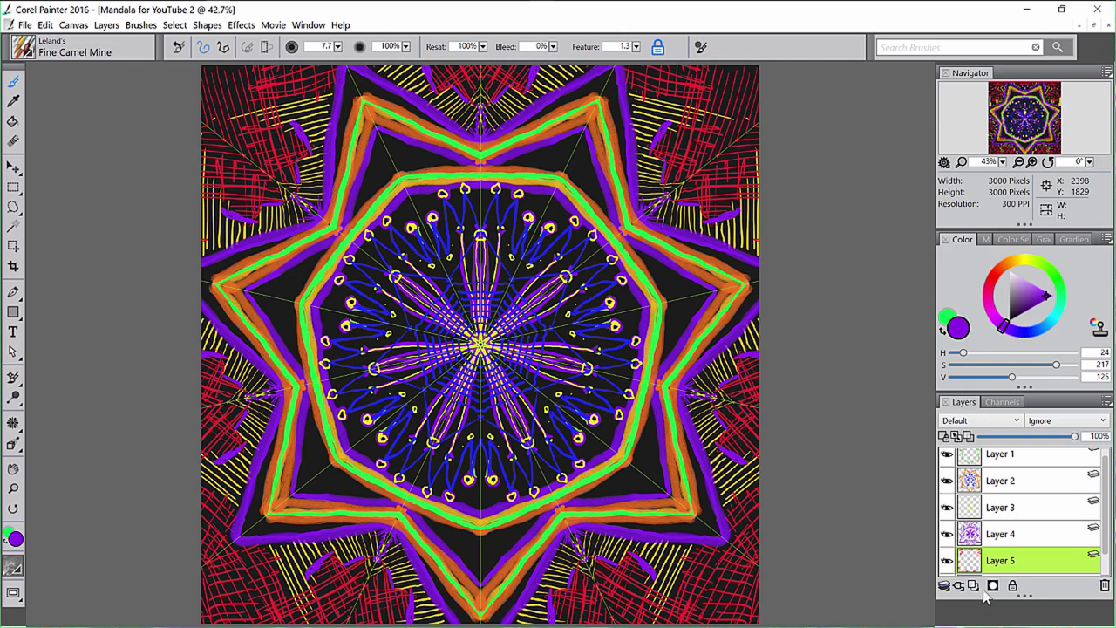
click(1103, 569)
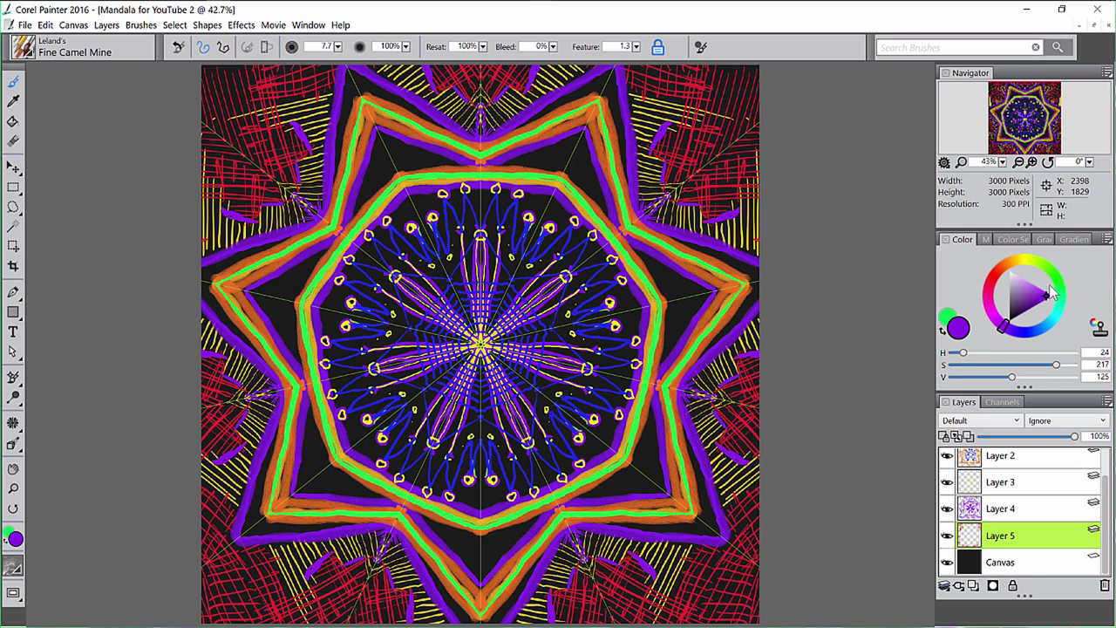
drag(1001, 325, 992, 312)
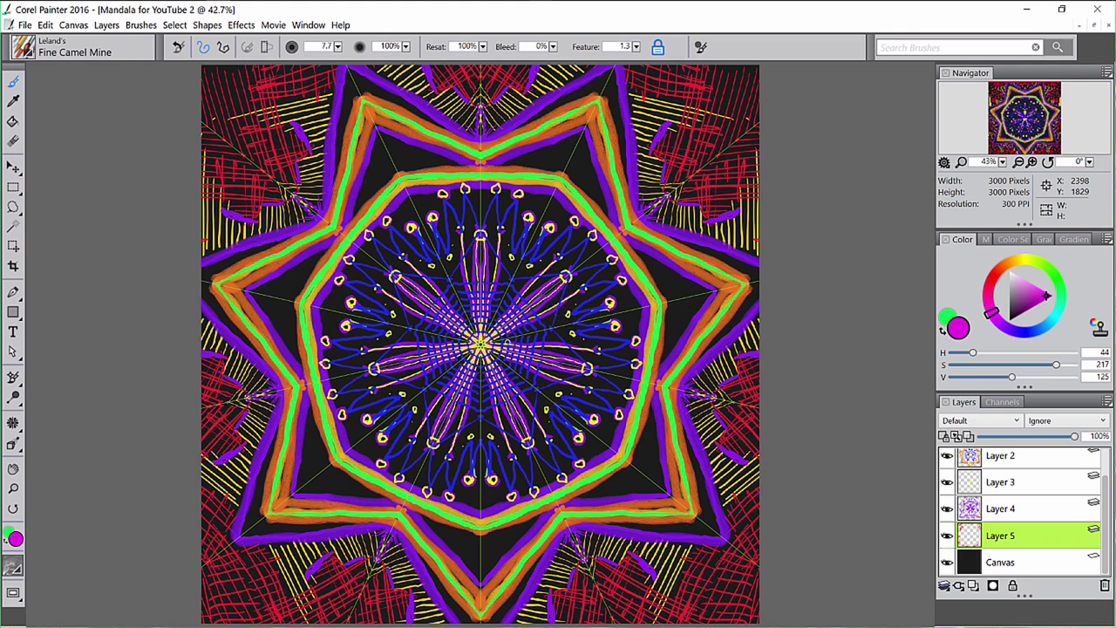
- Paint fine mirrored magenta petal lines around the centre and the blue loop ring
drag(498, 342, 540, 324)
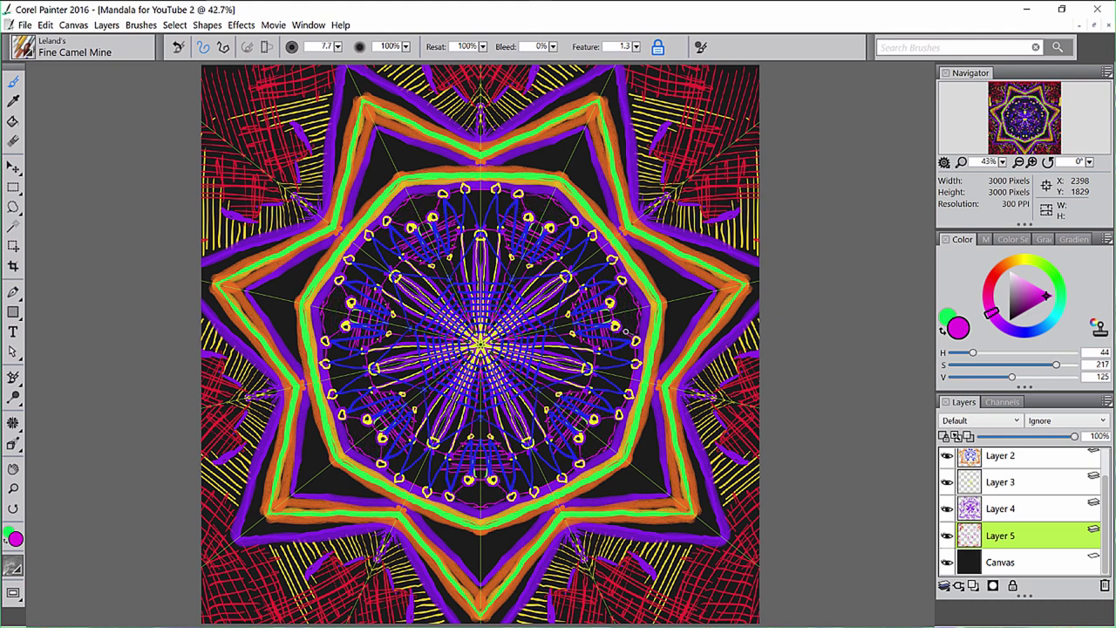
drag(625, 336, 630, 336)
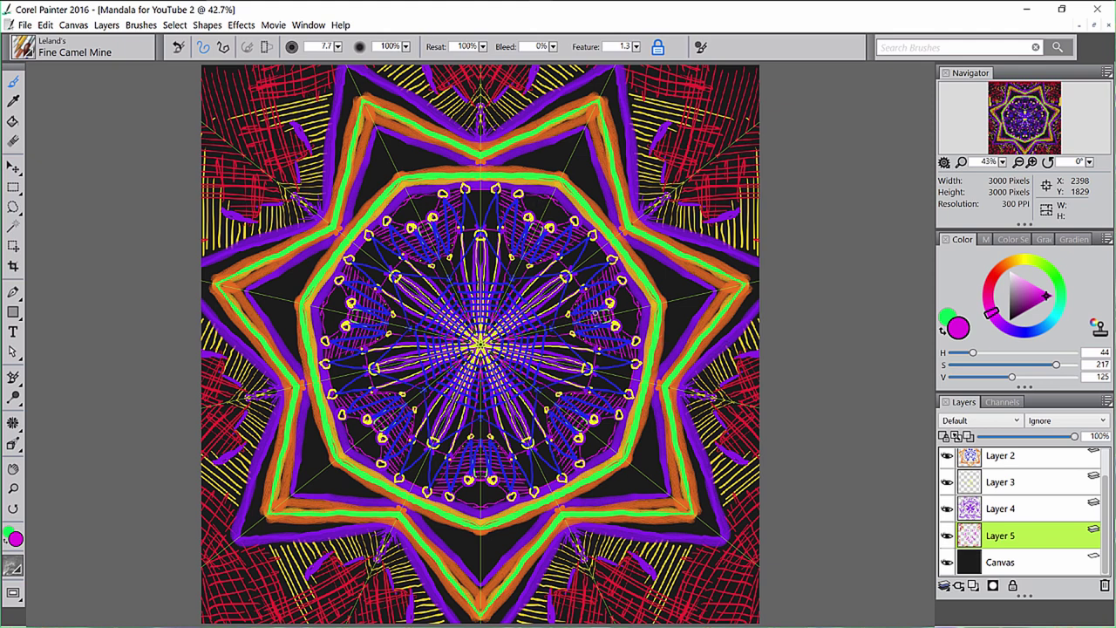
- Enlarge the brush to 19.7 and fill the inner petal shapes with magenta
key(bracketright)
key(bracketright)
key(bracketright)
key(bracketright)
mouse_move(572, 312)
mouse_down()
mouse_move(602, 296)
mouse_move(577, 321)
mouse_move(587, 326)
mouse_up()
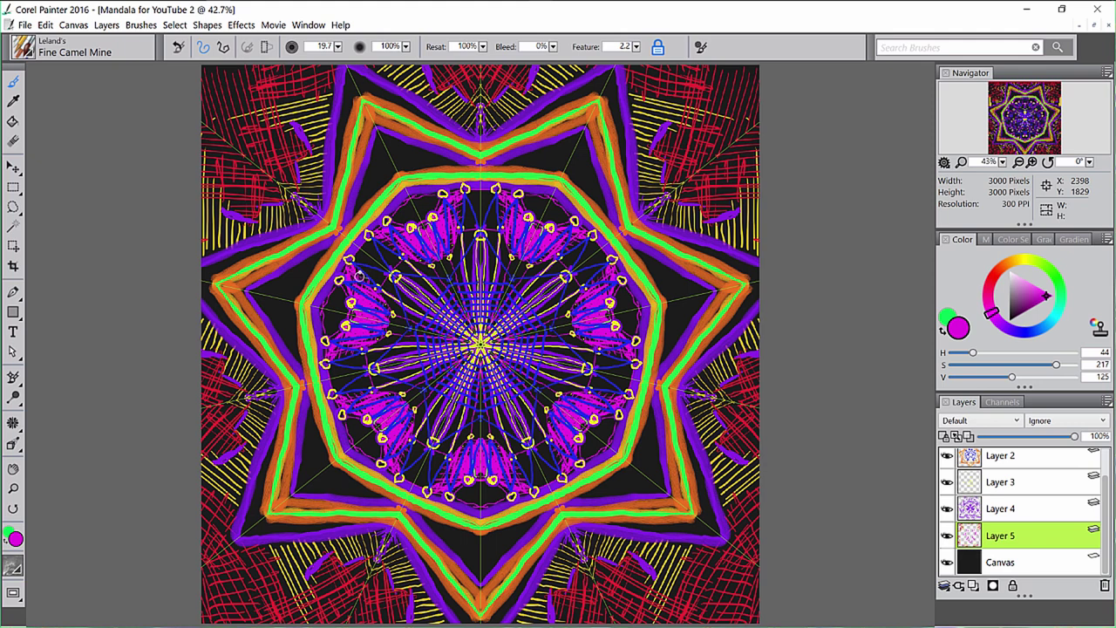
key(bracketright)
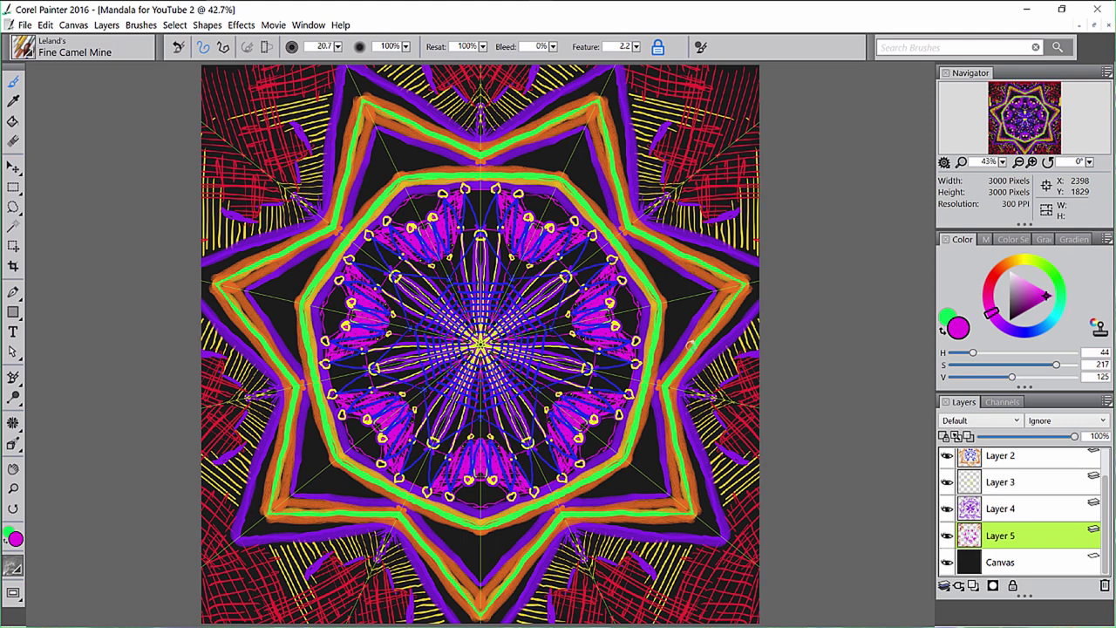
- Paint mirrored crimson marks across the petals, then switch the colour to blue (H 254)
click(988, 286)
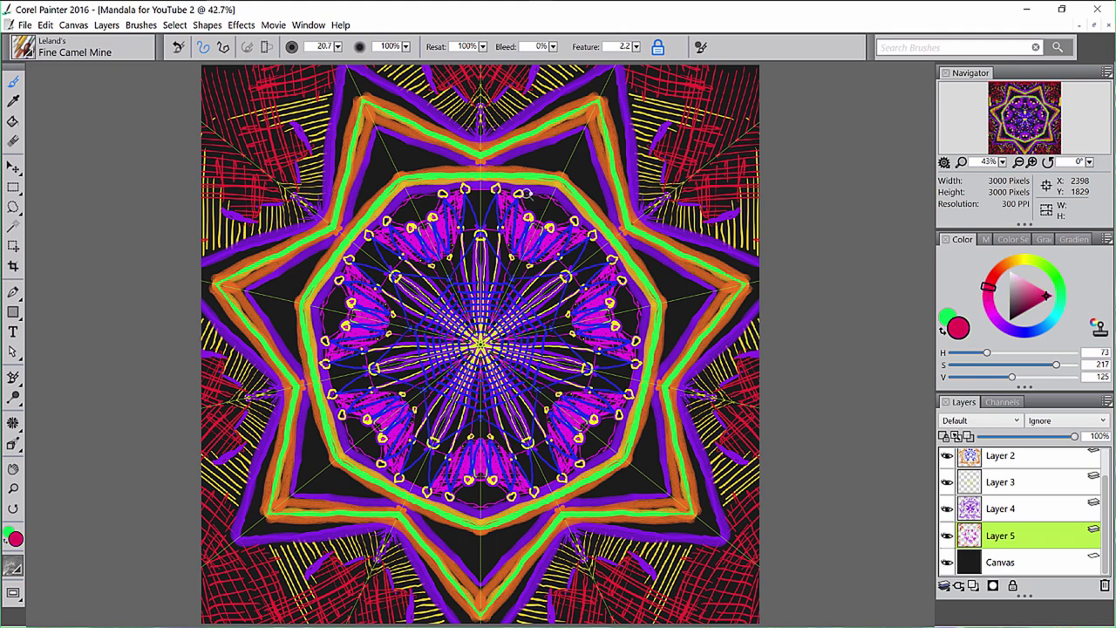
mouse_move(525, 199)
mouse_down()
mouse_move(540, 232)
mouse_move(572, 223)
mouse_up()
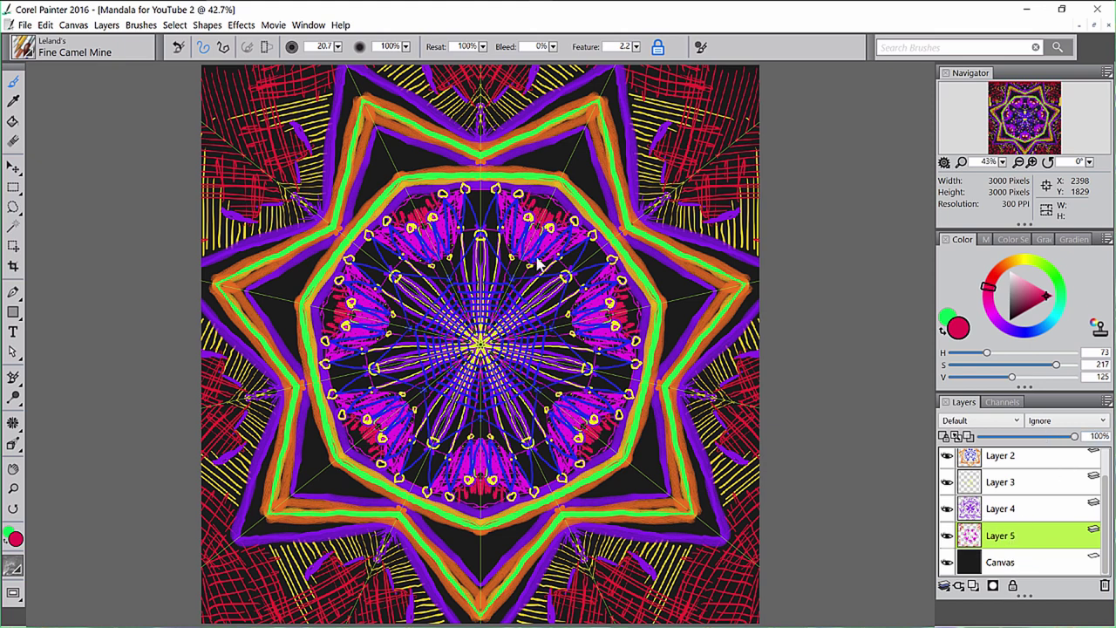
click(1026, 333)
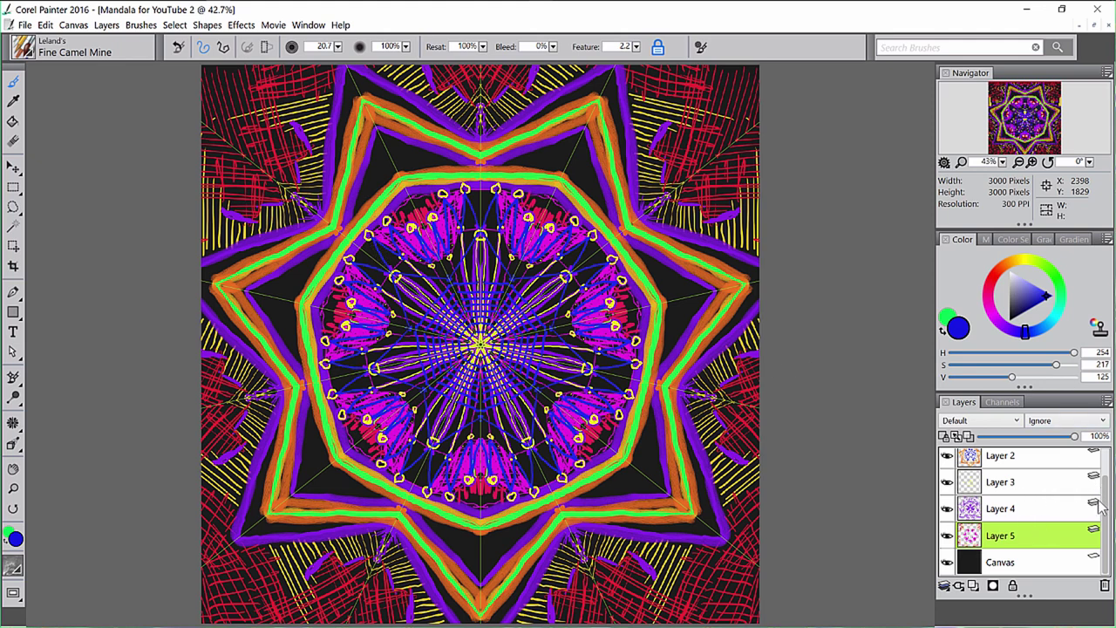
- On Layer 2, paint a bold mirrored blue eight-pointed star around the centre
scroll(1109, 485, up, 1)
click(1026, 496)
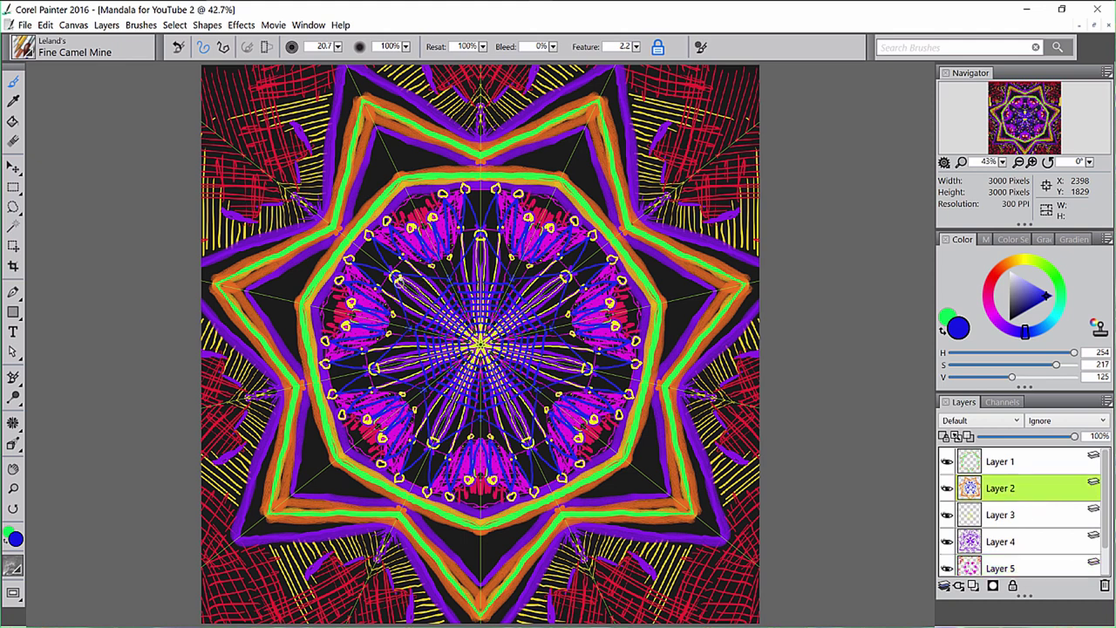
drag(396, 277, 432, 437)
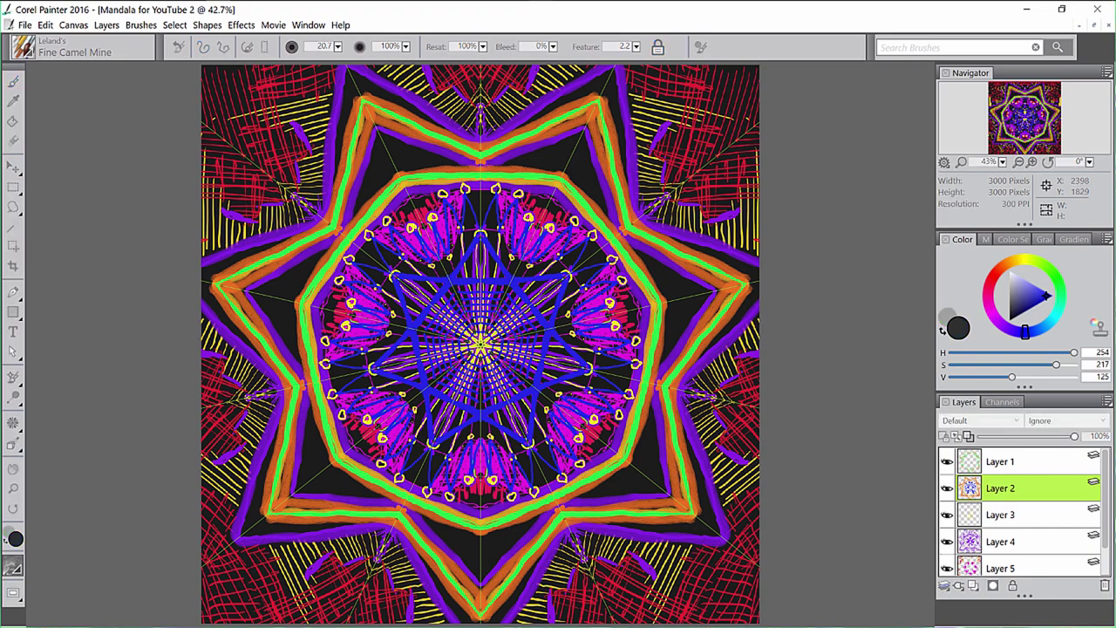
- Save as Mandala for YouTube 2.rif, then try a green stroke and undo it
key(ctrl+shift+s)
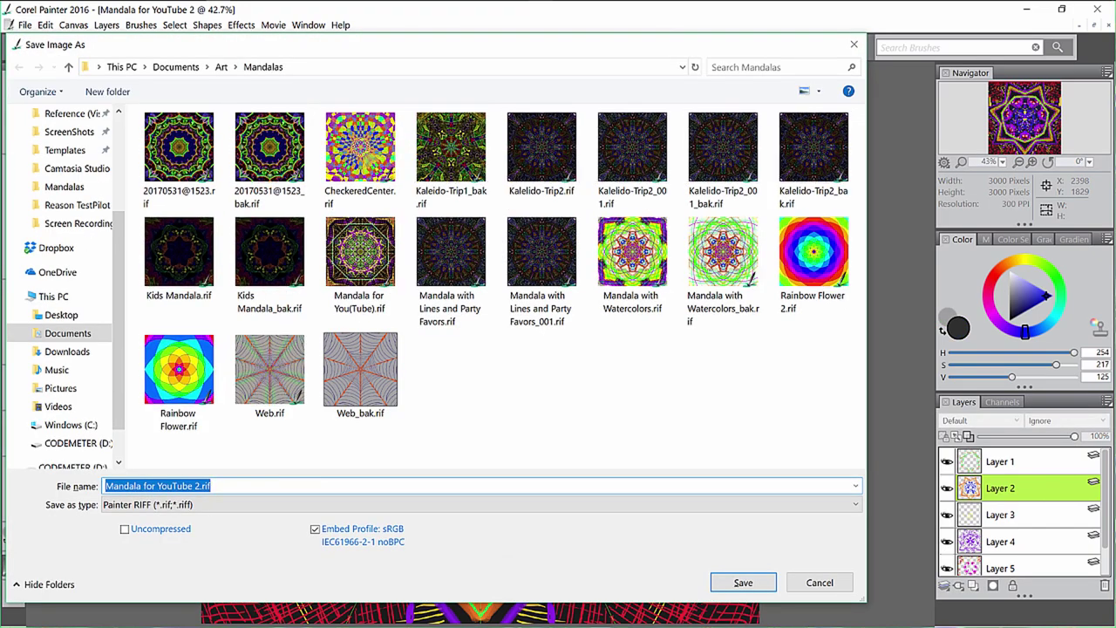
key(Return)
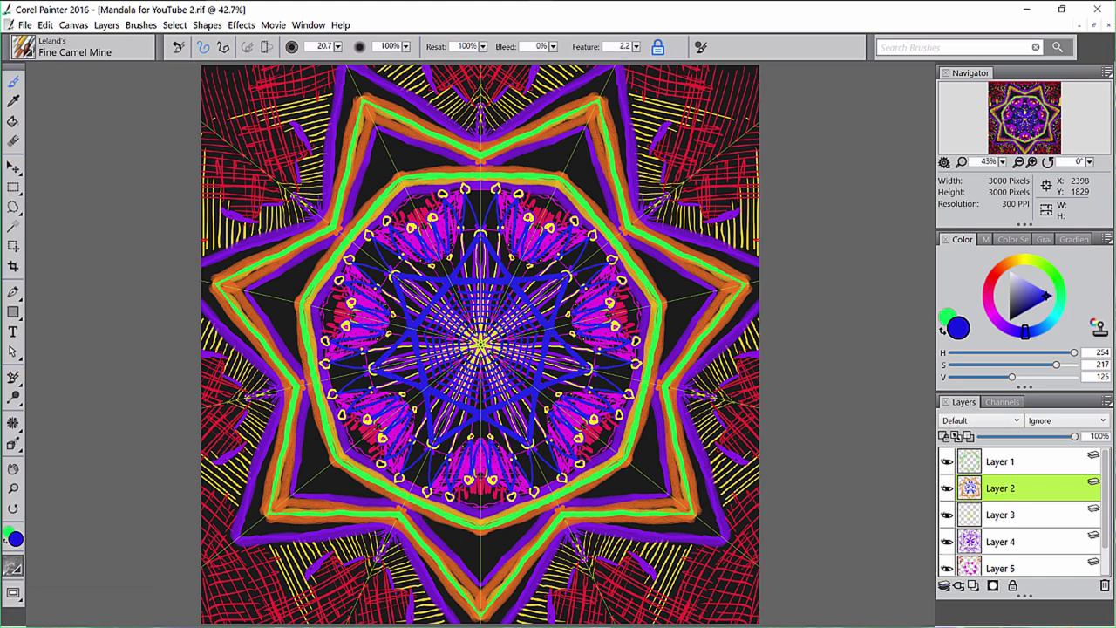
click(1055, 276)
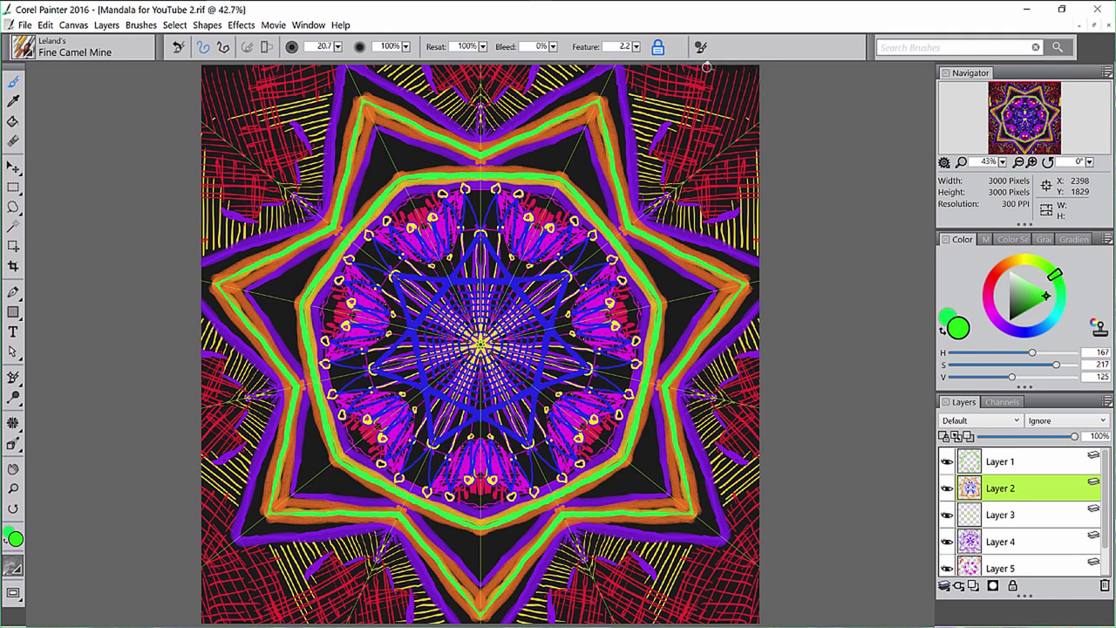
drag(738, 69, 766, 89)
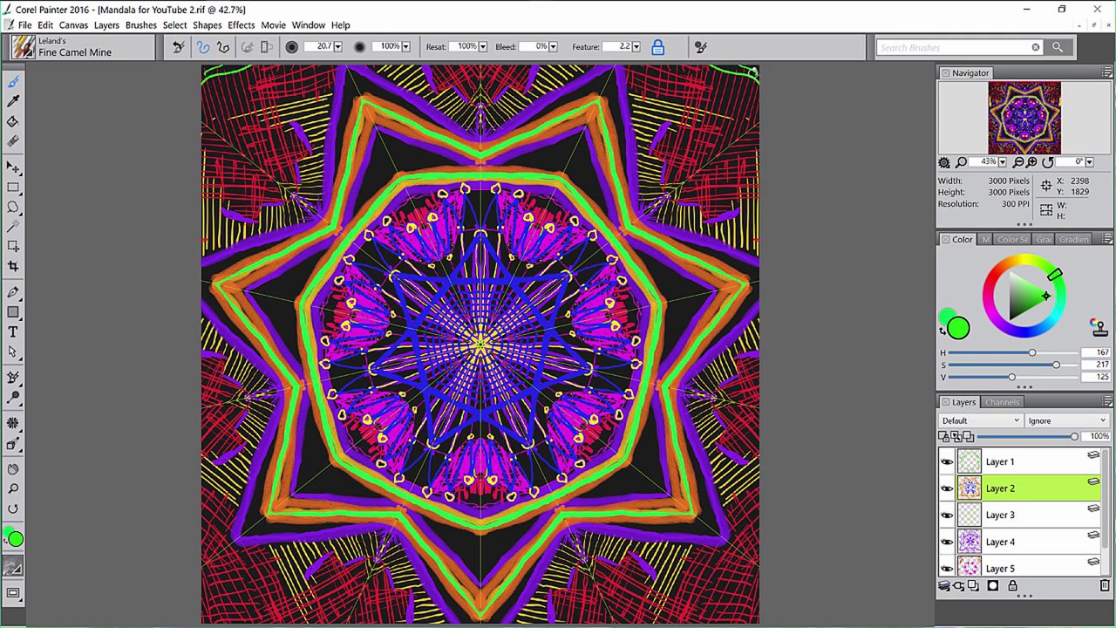
key(ctrl+z)
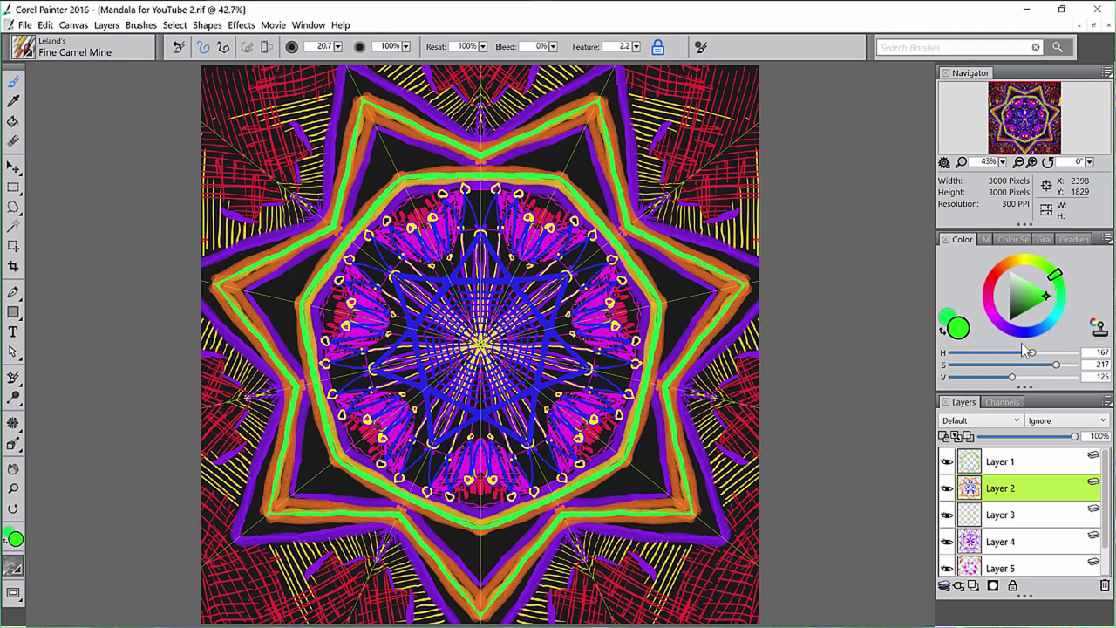
- Switch to cyan (H 216, S 217, V 125) and paint small mirrored cyan marks
click(1054, 319)
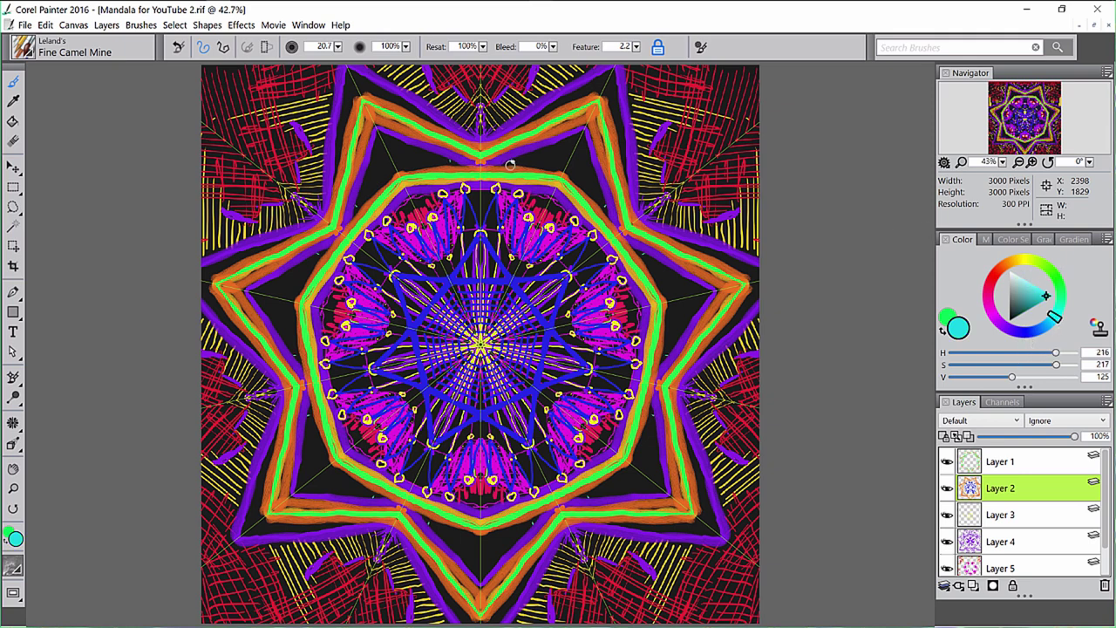
drag(513, 159, 516, 163)
drag(1111, 539, 1107, 577)
- Add a new layer above Canvas and hatch cyan into the upper gaps between bands
click(1001, 565)
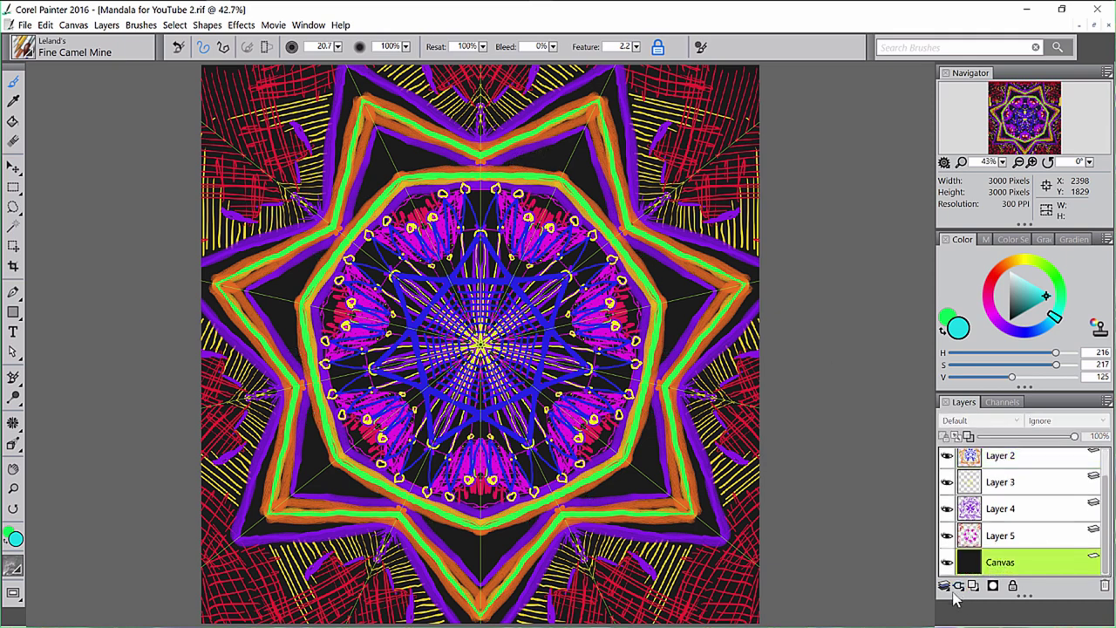
click(975, 585)
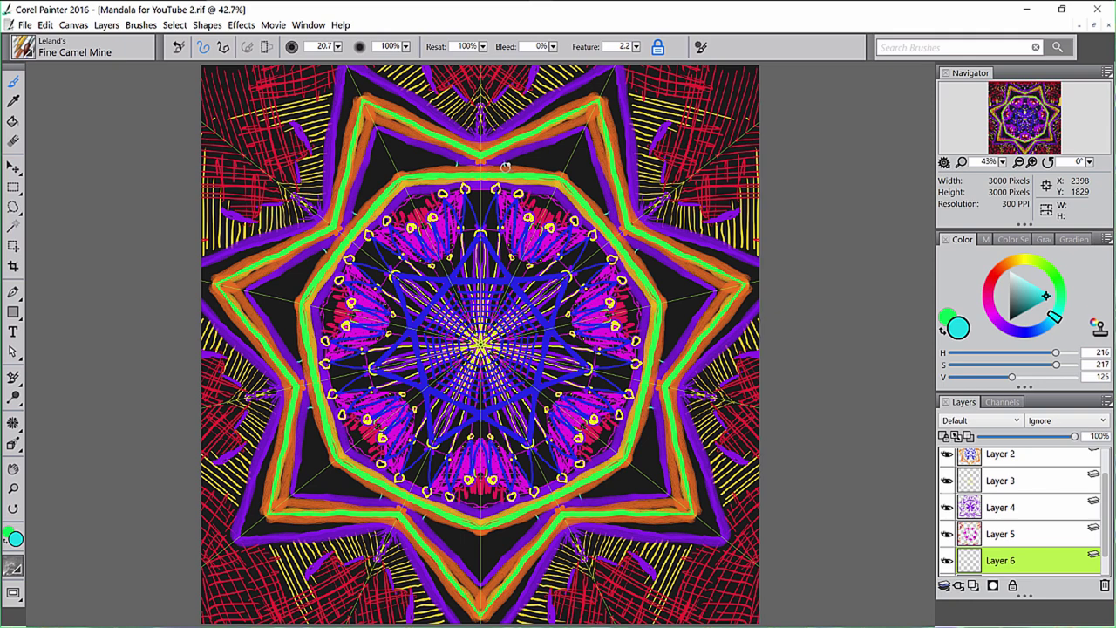
mouse_move(510, 163)
mouse_down()
mouse_move(539, 148)
mouse_move(534, 166)
mouse_move(546, 144)
mouse_move(547, 169)
mouse_move(564, 136)
mouse_move(554, 160)
mouse_up()
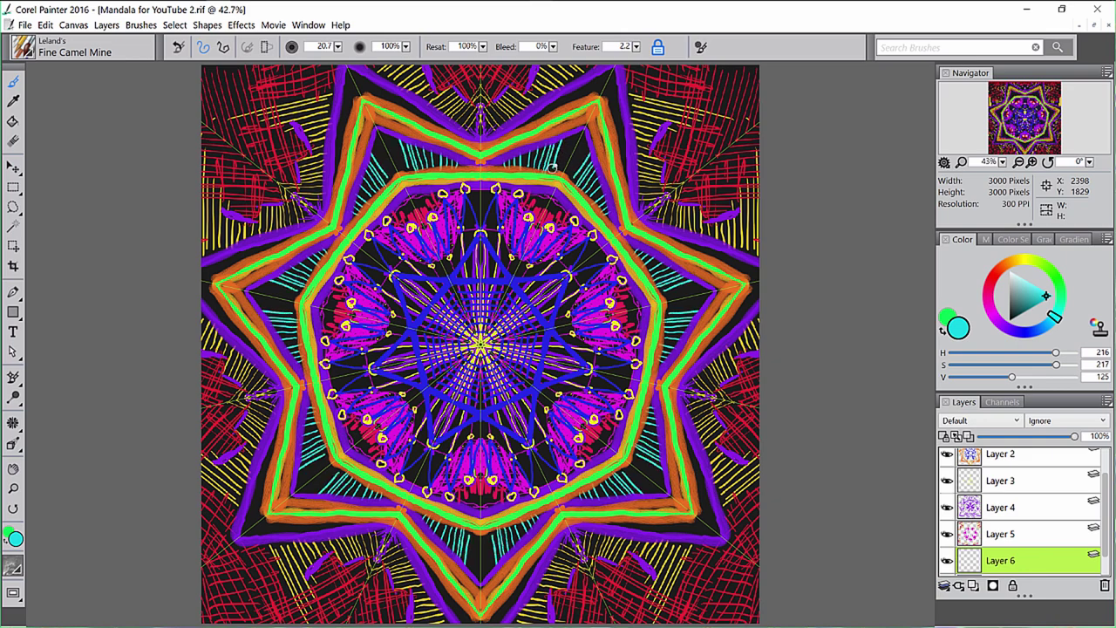
drag(571, 132, 558, 174)
drag(577, 138, 560, 177)
drag(579, 136, 561, 180)
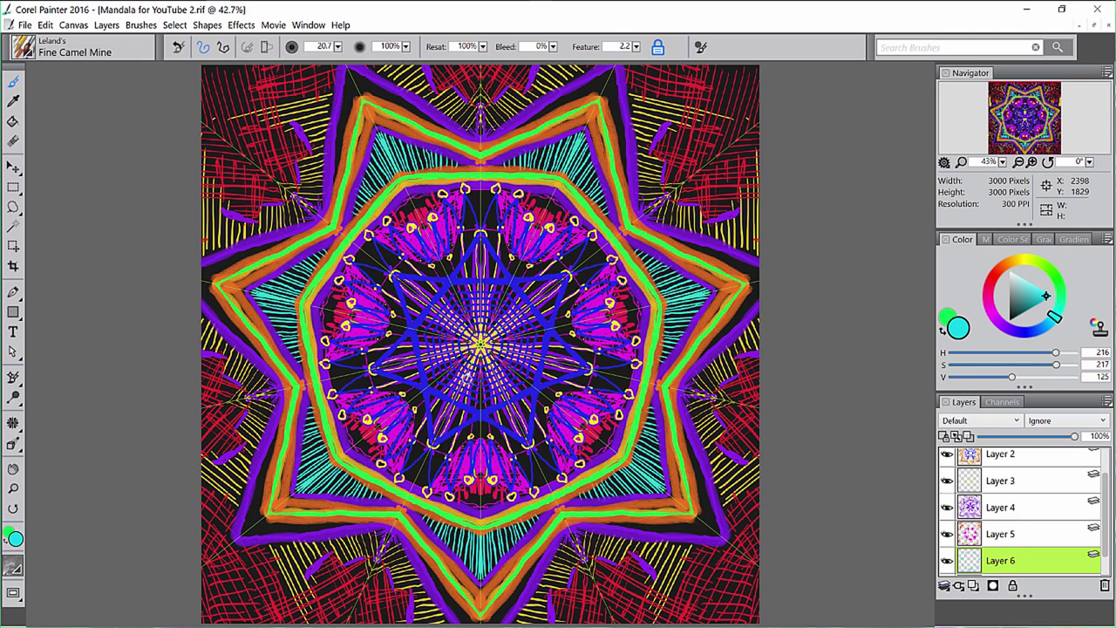
- Paint thin mirrored cyan strokes around and below the centre, then save the RIFF file
drag(479, 386, 473, 411)
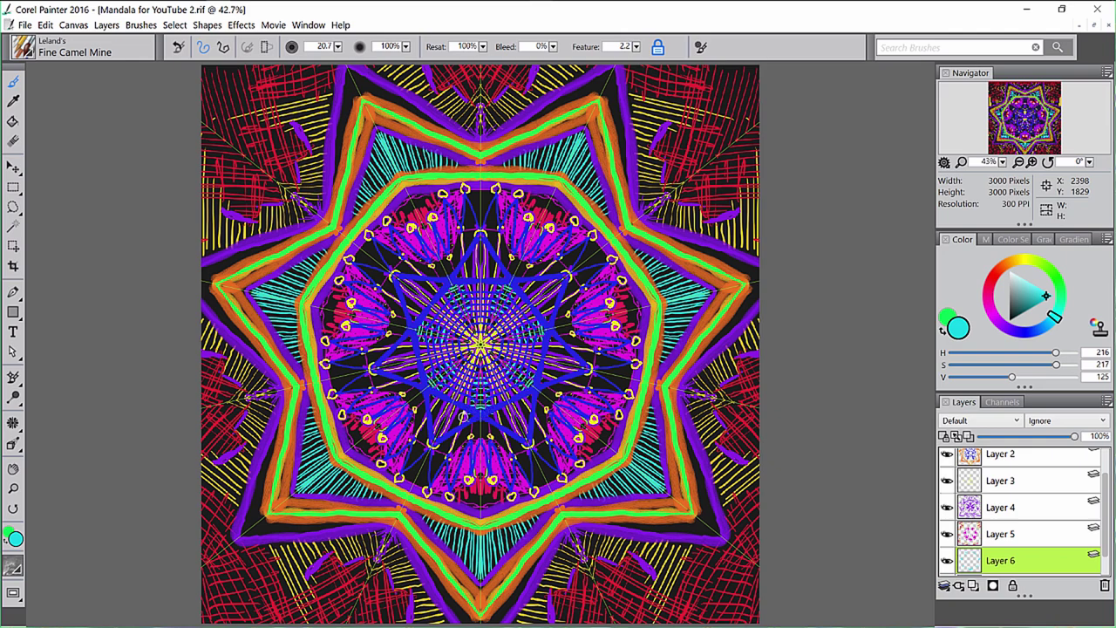
drag(480, 422, 463, 439)
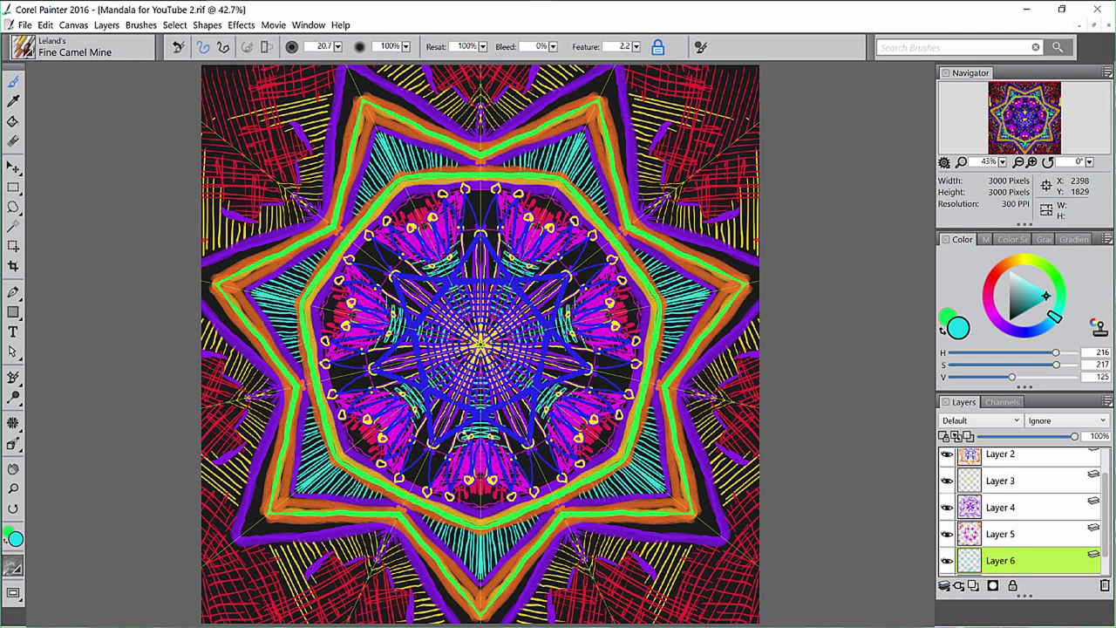
drag(463, 433, 458, 449)
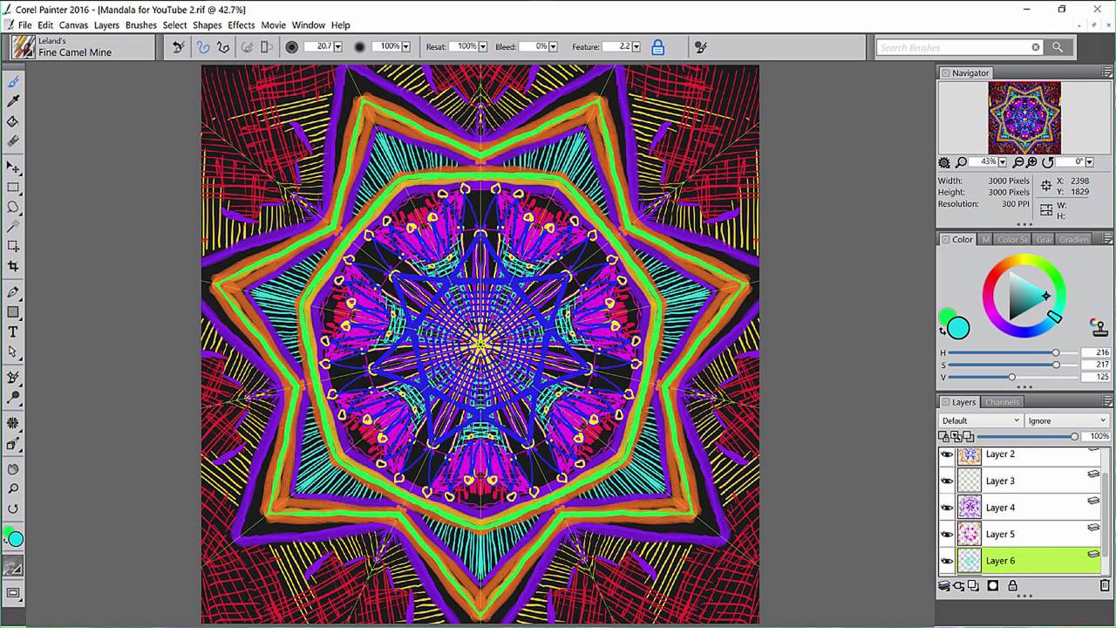
key(ctrl+s)
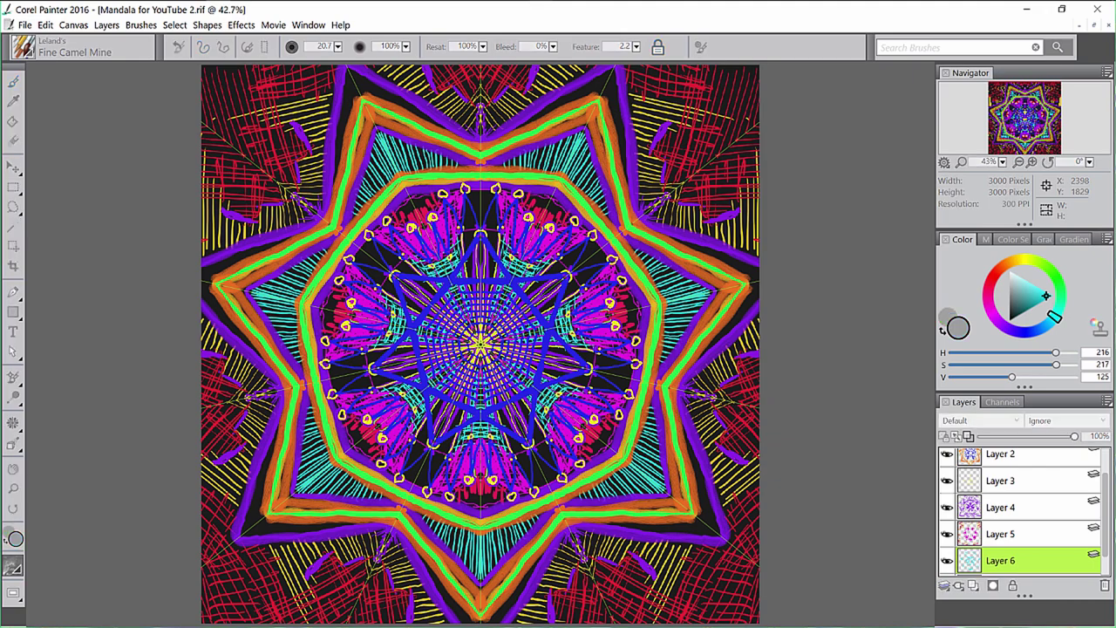
- Save a flattened JPEG copy 'Mandala for YouTube 2.jpg' with default JPEG options, then close the document
key(ctrl+shift+s)
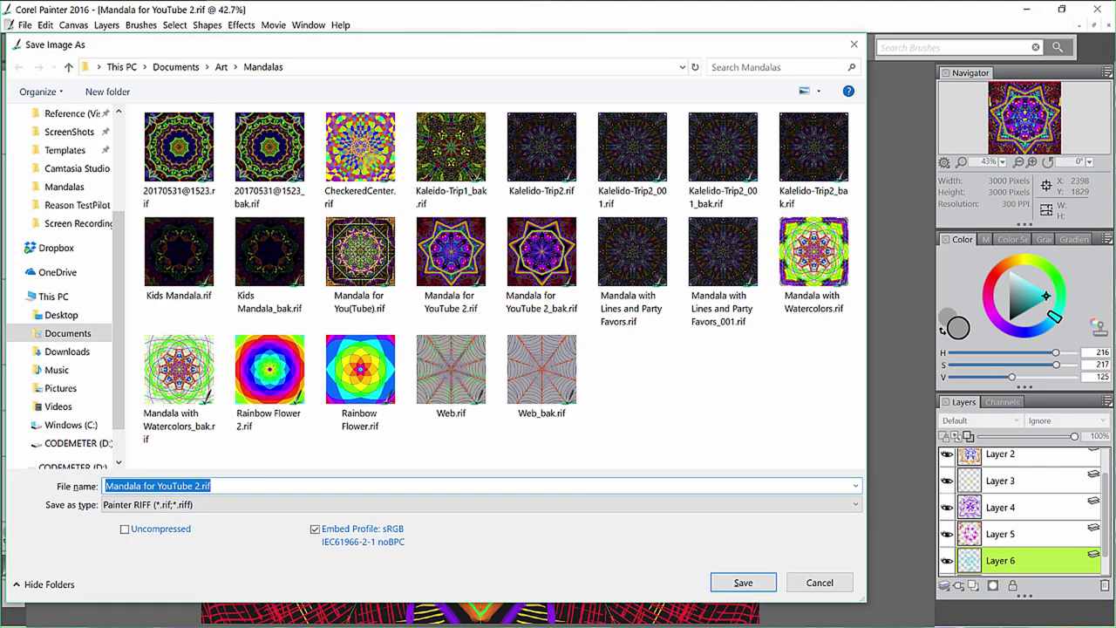
key(Tab)
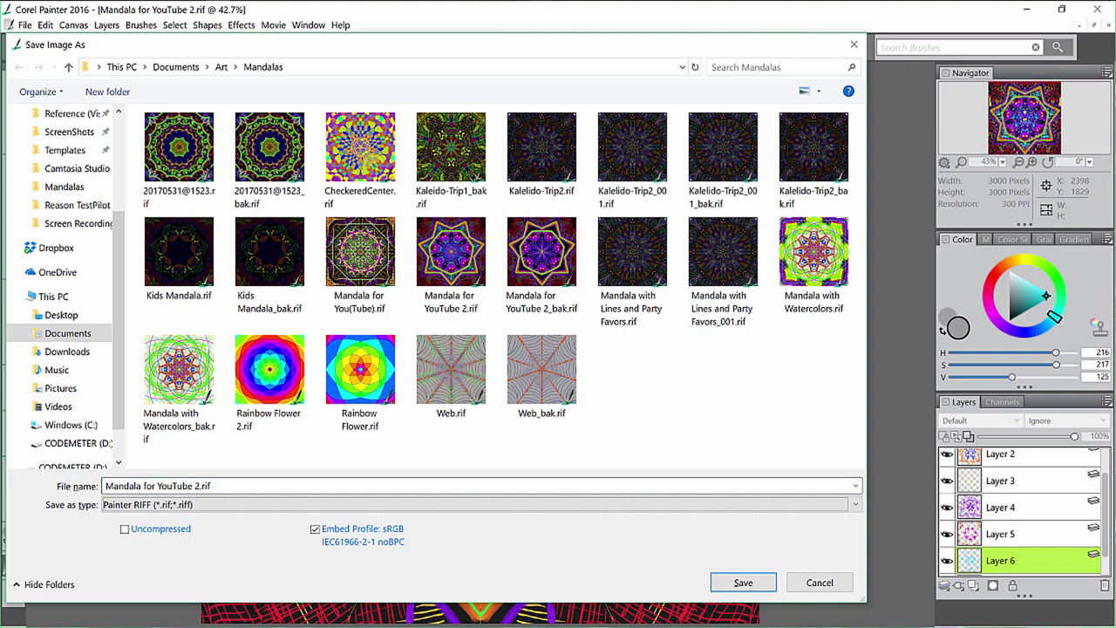
key(j)
key(Return)
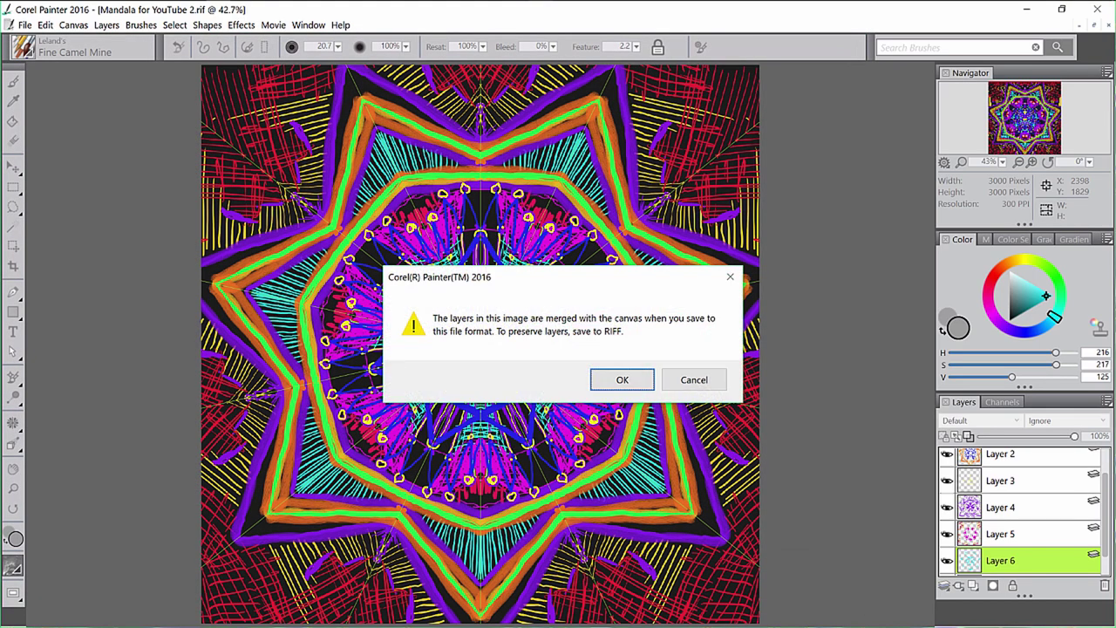
key(Return)
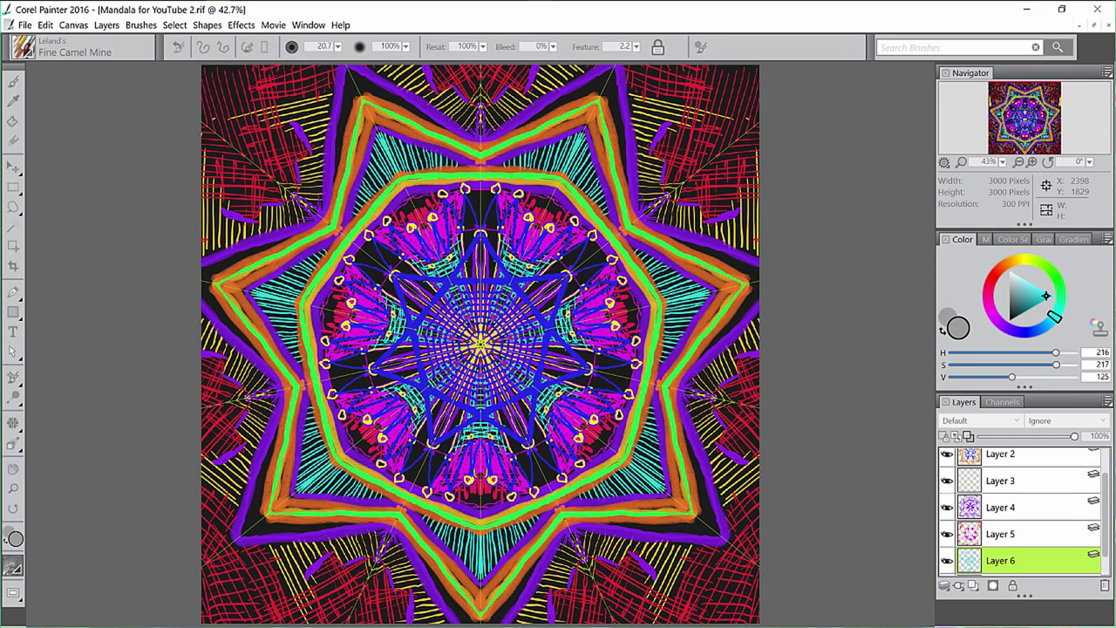
key(Return)
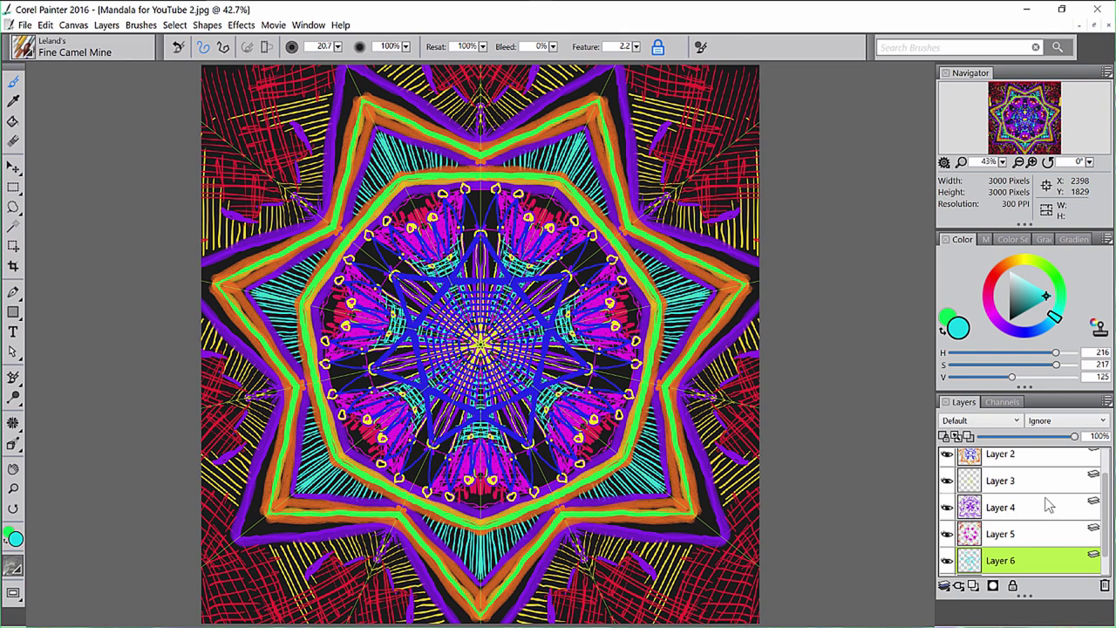
key(ctrl+w)
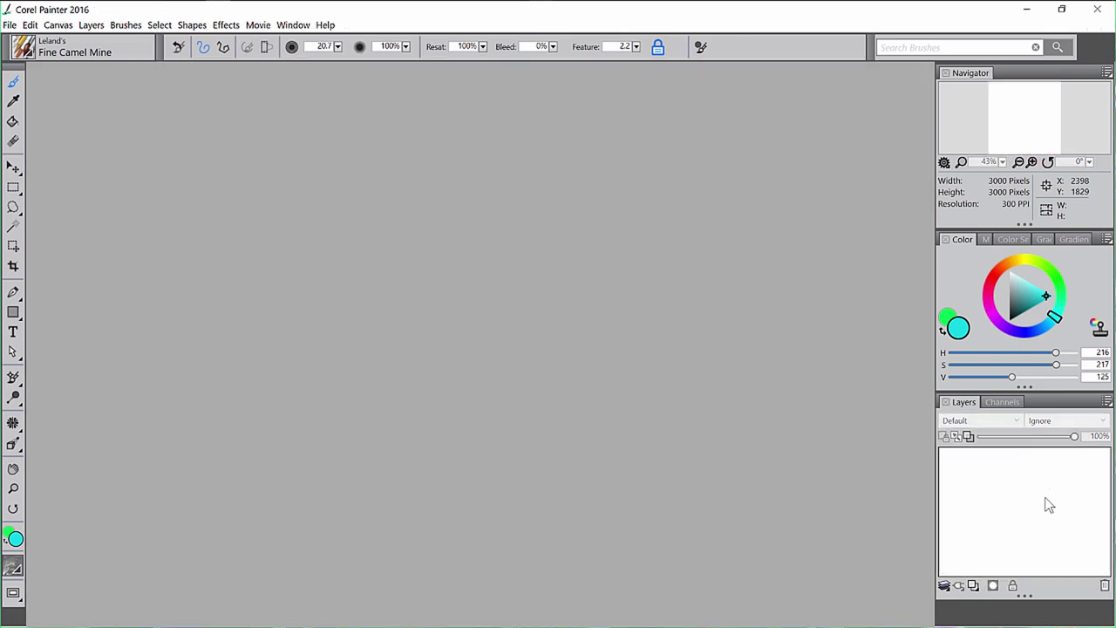